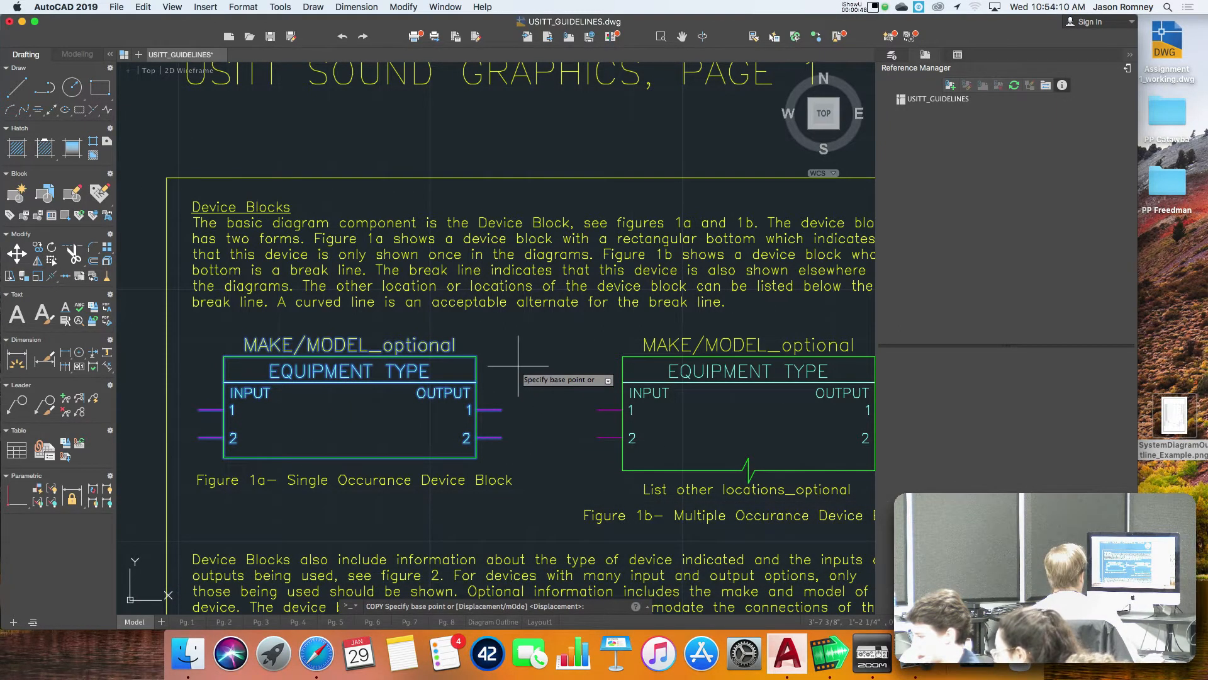
Step: Copy the Figure 1a single occurrence device block, including its MAKE/MODEL_optional label, into the empty space below page 2
{"action": "key", "text": "Escape"}
{"action": "type", "text": "co"}
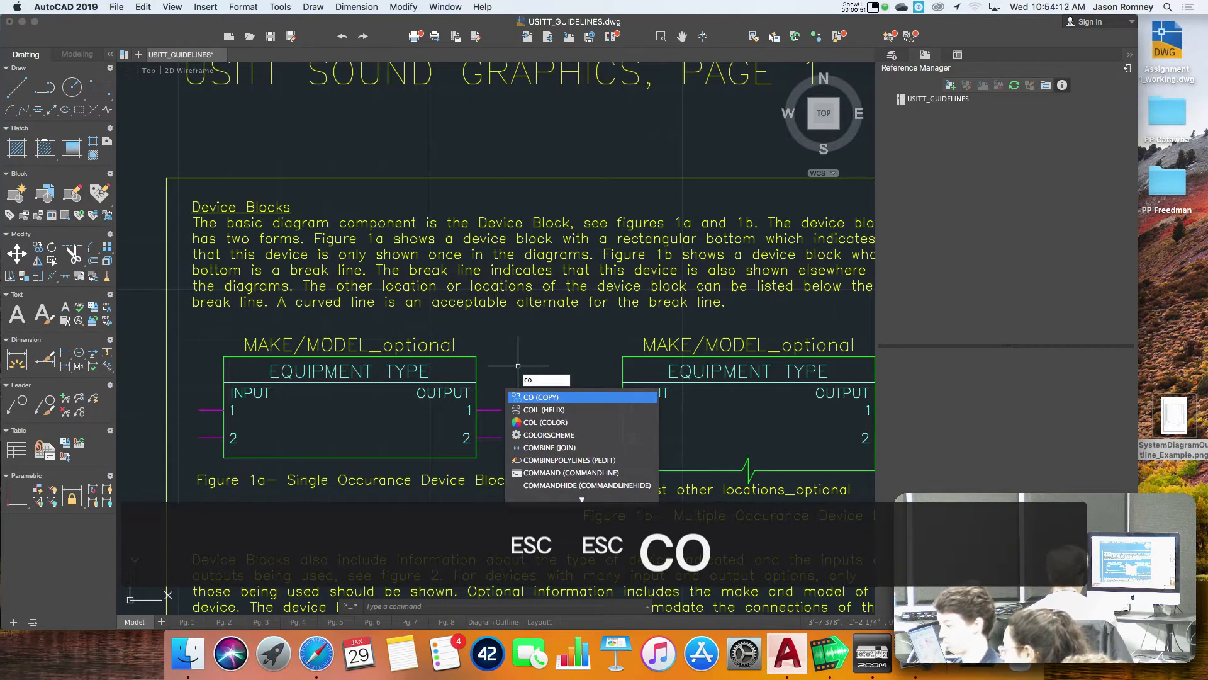
{"action": "key", "text": "Return"}
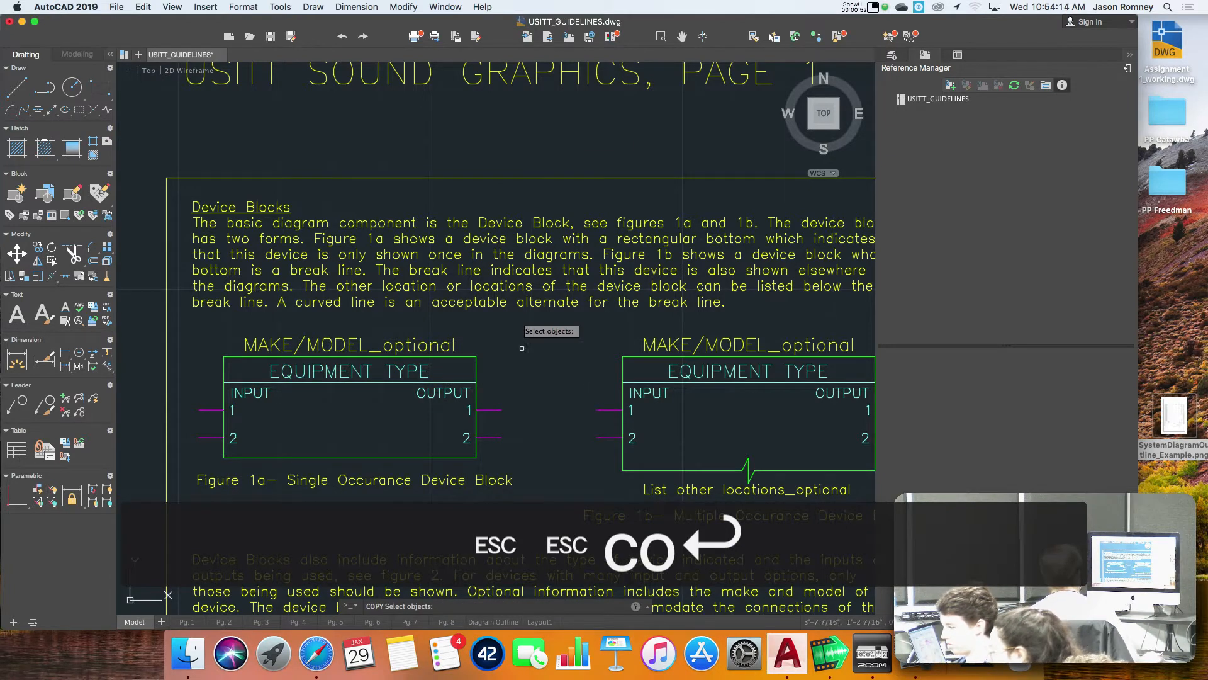
{"action": "left_click", "coordinate": [181, 328]}
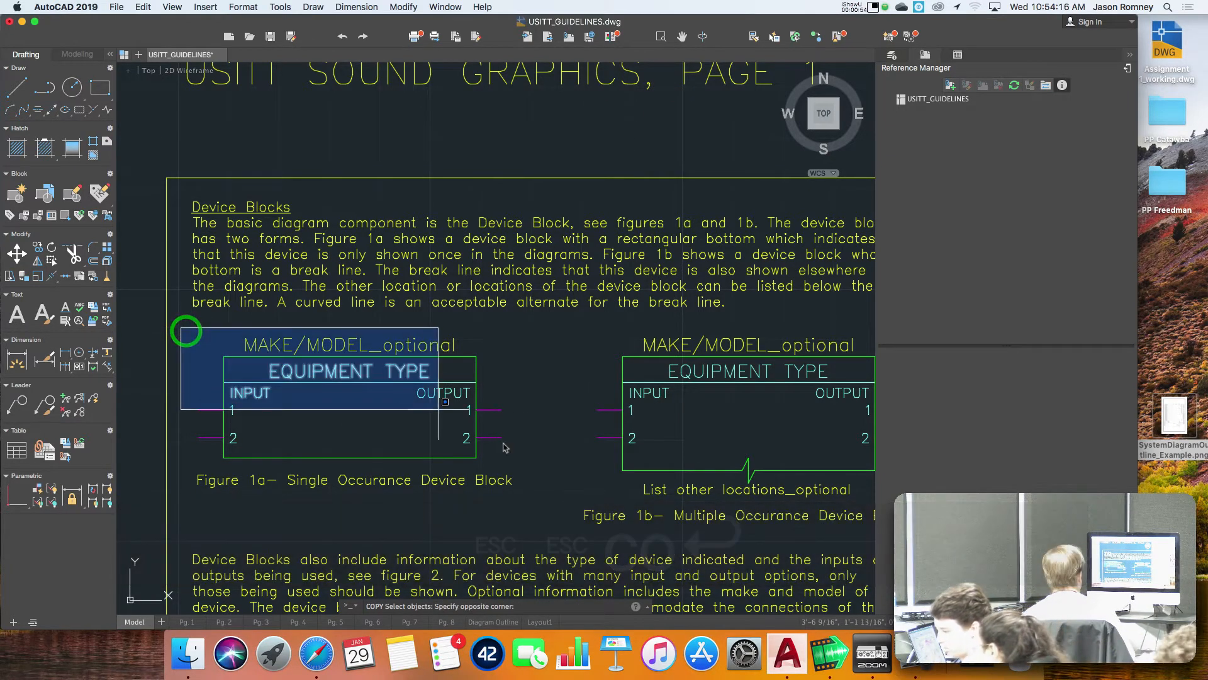
{"action": "left_click", "coordinate": [539, 463]}
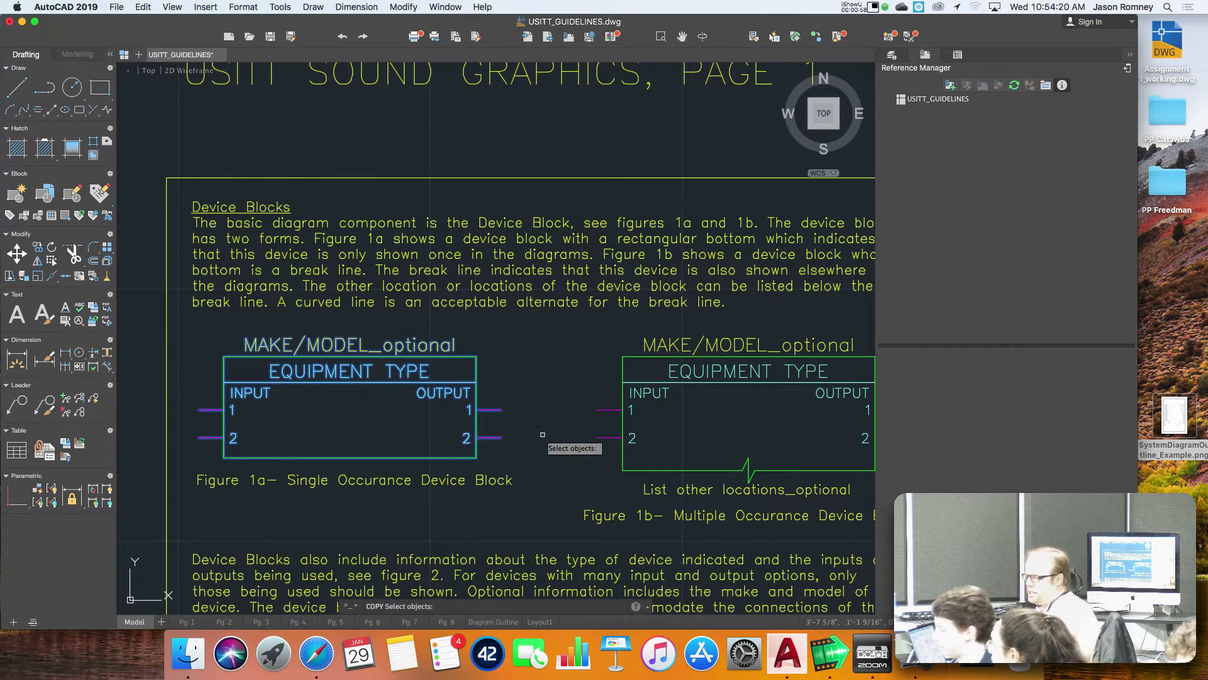
{"action": "key", "text": "Return"}
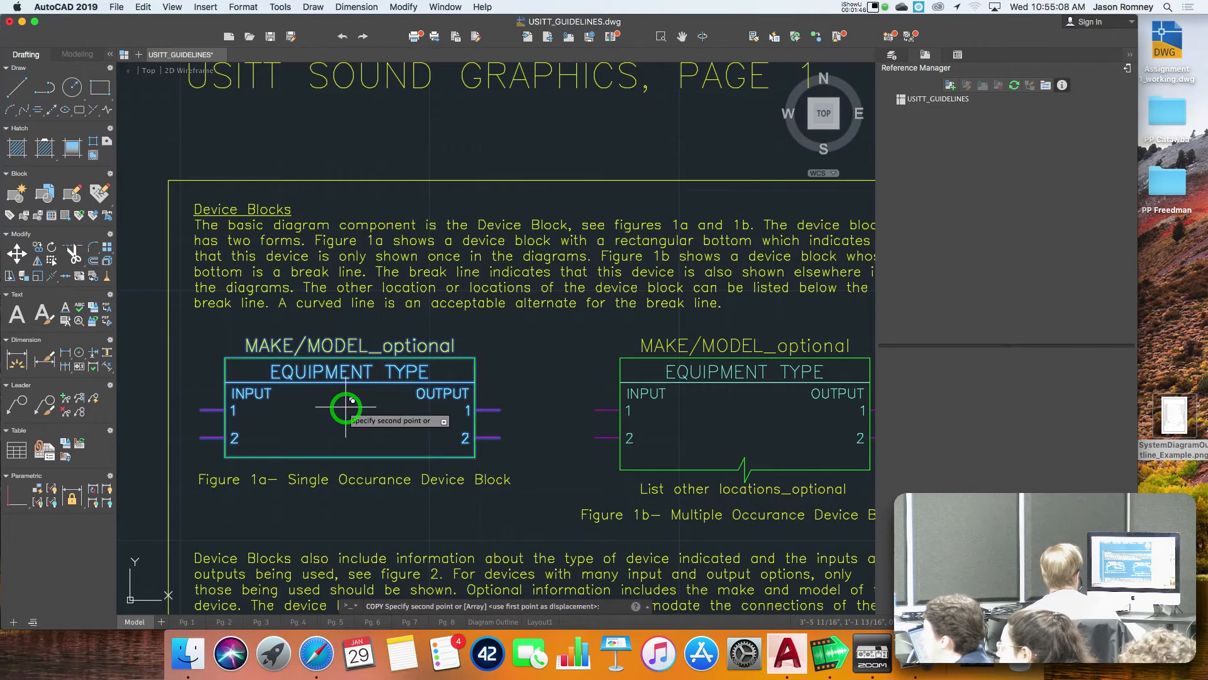
{"action": "left_click", "coordinate": [343, 407]}
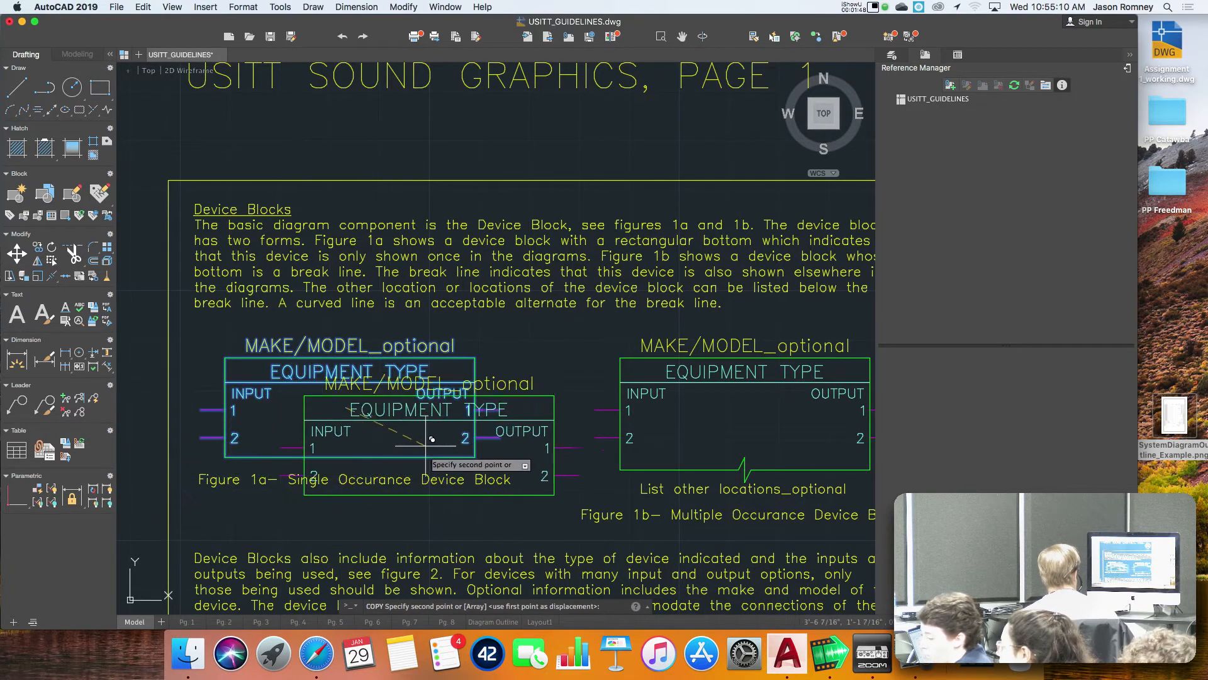
{"action": "scroll", "coordinate": [381, 455], "scroll_direction": "down", "scroll_amount": 1}
{"action": "scroll", "coordinate": [387, 448], "scroll_direction": "down", "scroll_amount": 5}
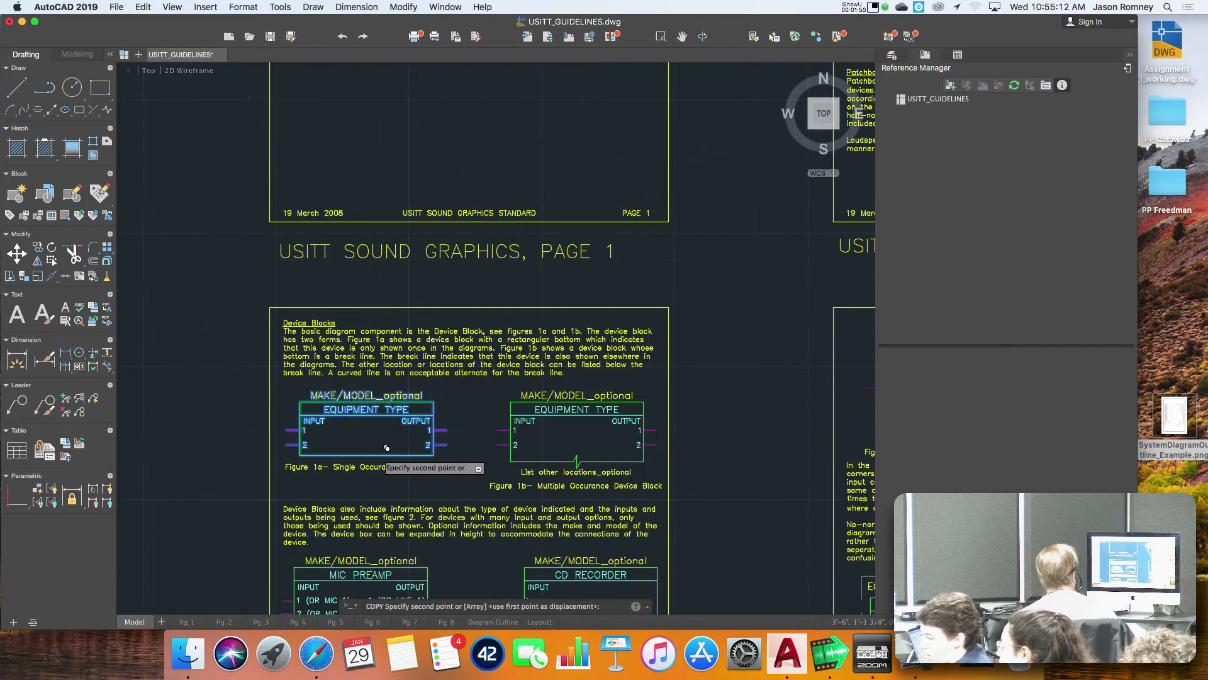
{"action": "middle_click_drag", "start_coordinate": [380, 454], "coordinate": [434, 176]}
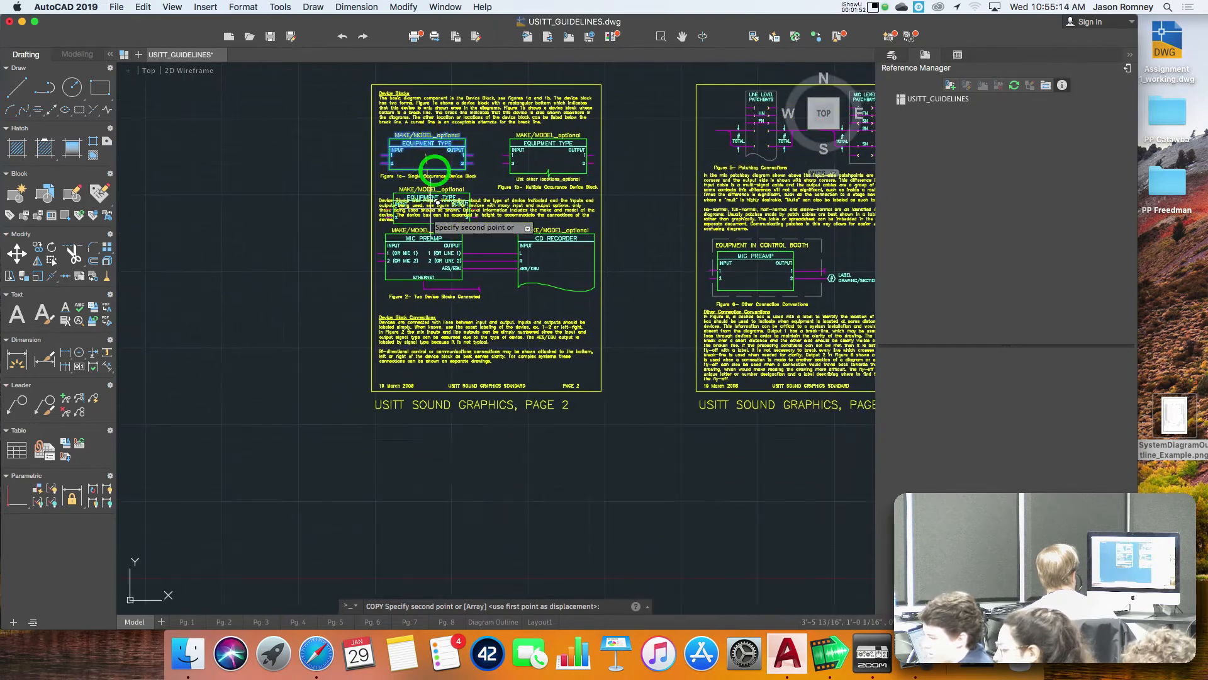
{"action": "mouse_move", "coordinate": [400, 482]}
{"action": "middle_mouse_down"}
{"action": "mouse_move", "coordinate": [439, 350]}
{"action": "mouse_move", "coordinate": [420, 324]}
{"action": "mouse_move", "coordinate": [399, 334]}
{"action": "middle_mouse_up"}
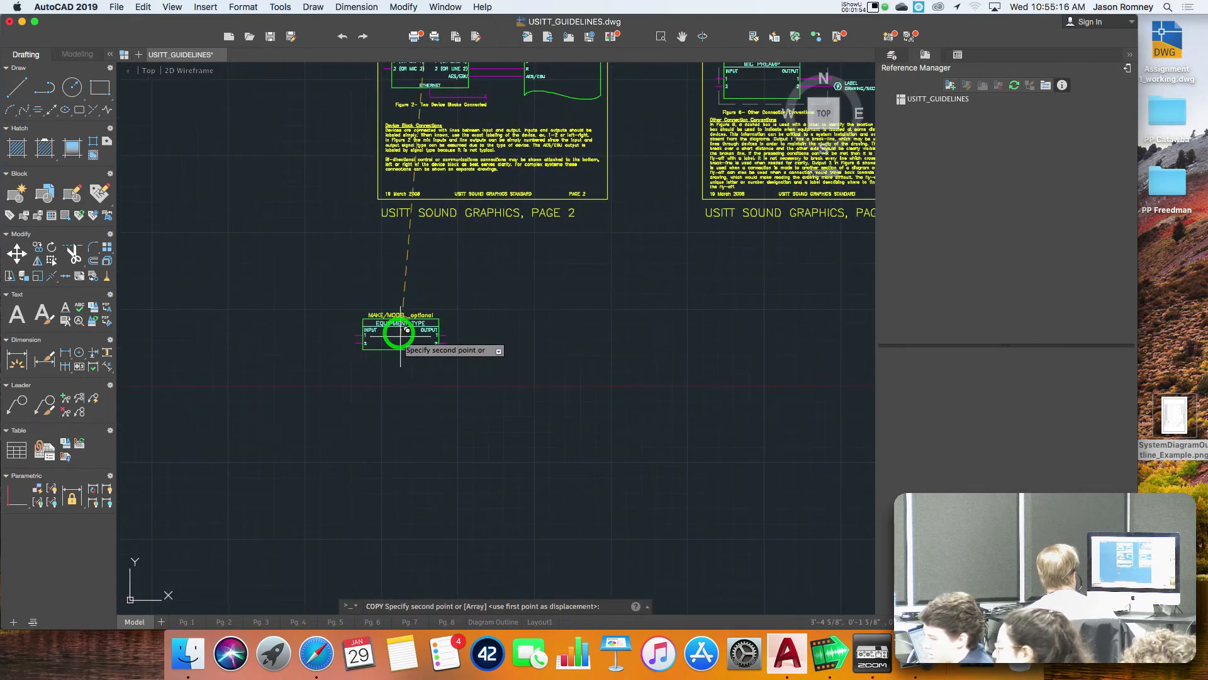
{"action": "scroll", "coordinate": [421, 332], "scroll_direction": "up", "scroll_amount": 1}
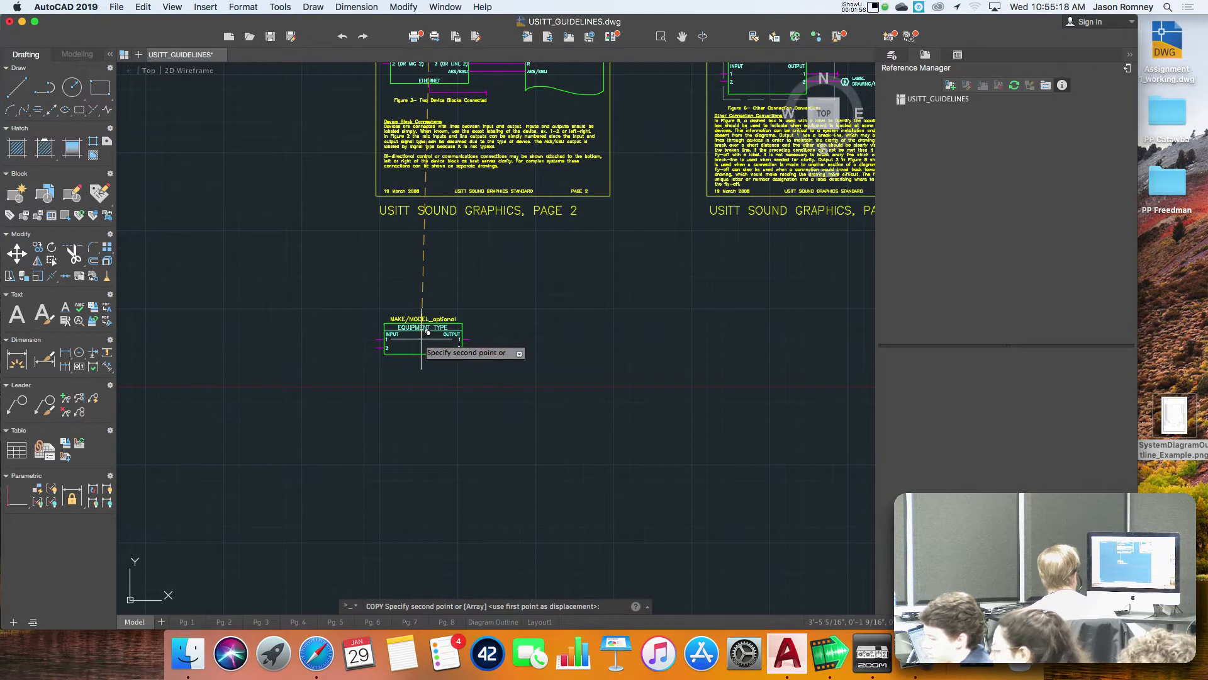
{"action": "left_click", "coordinate": [426, 336]}
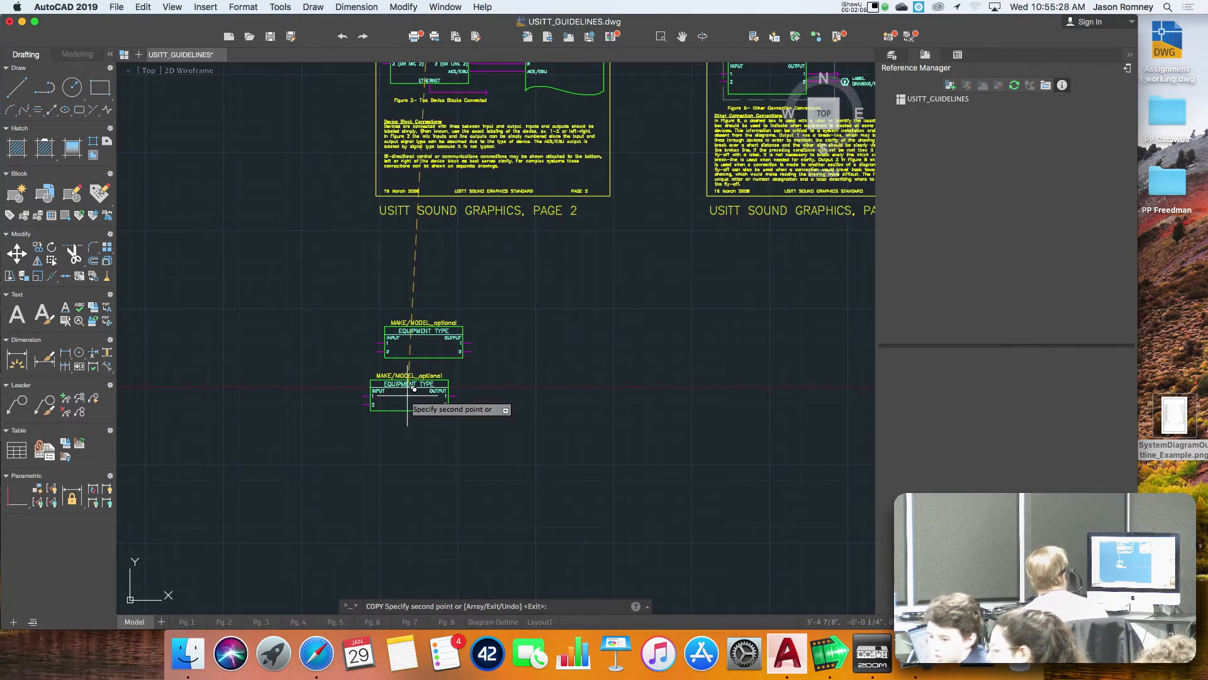
Step: Place eight more copies of the device block to build a rough three-by-three grid below page 2
{"action": "left_click", "coordinate": [420, 397]}
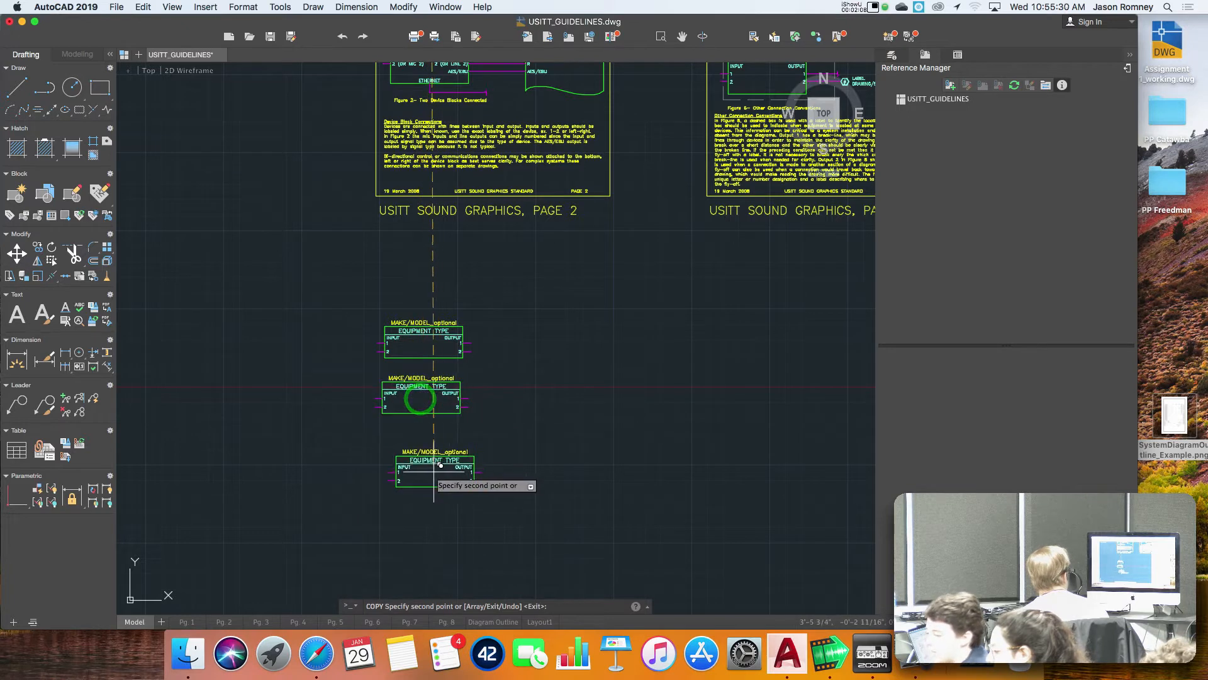
{"action": "left_click", "coordinate": [420, 453]}
{"action": "left_click", "coordinate": [537, 452]}
{"action": "left_click", "coordinate": [538, 396]}
{"action": "left_click", "coordinate": [544, 332]}
{"action": "left_click", "coordinate": [668, 333]}
{"action": "left_click", "coordinate": [674, 390]}
{"action": "left_click", "coordinate": [674, 449]}
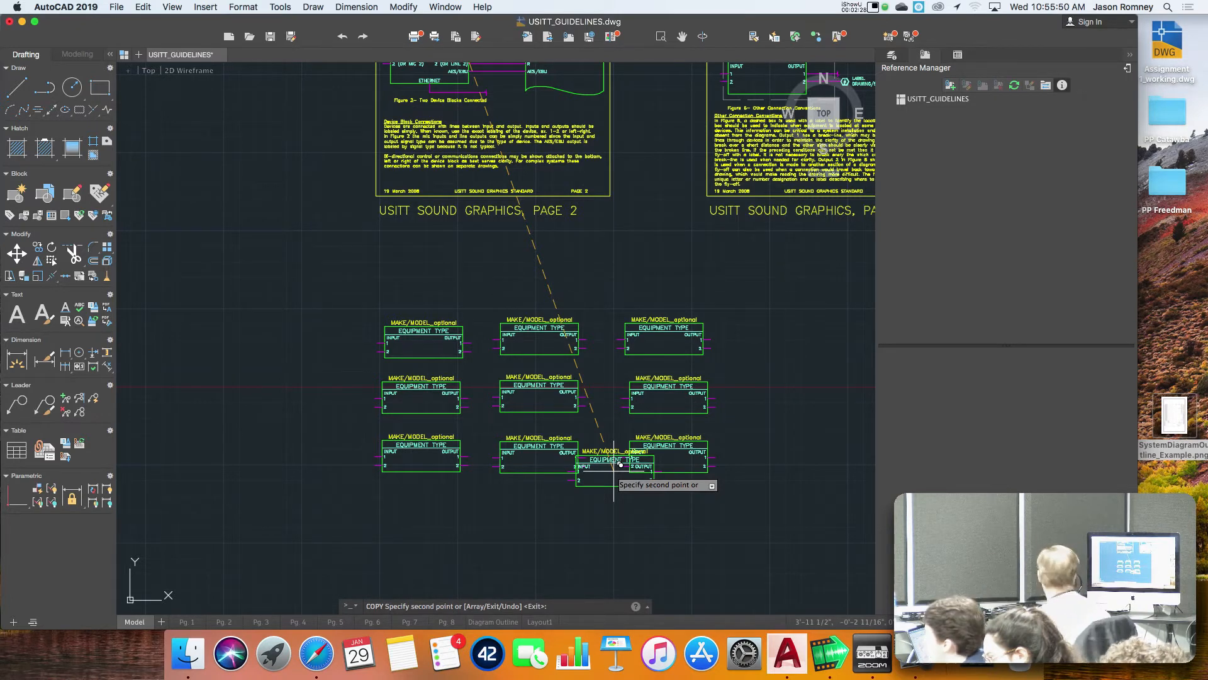
{"action": "key", "text": "Return"}
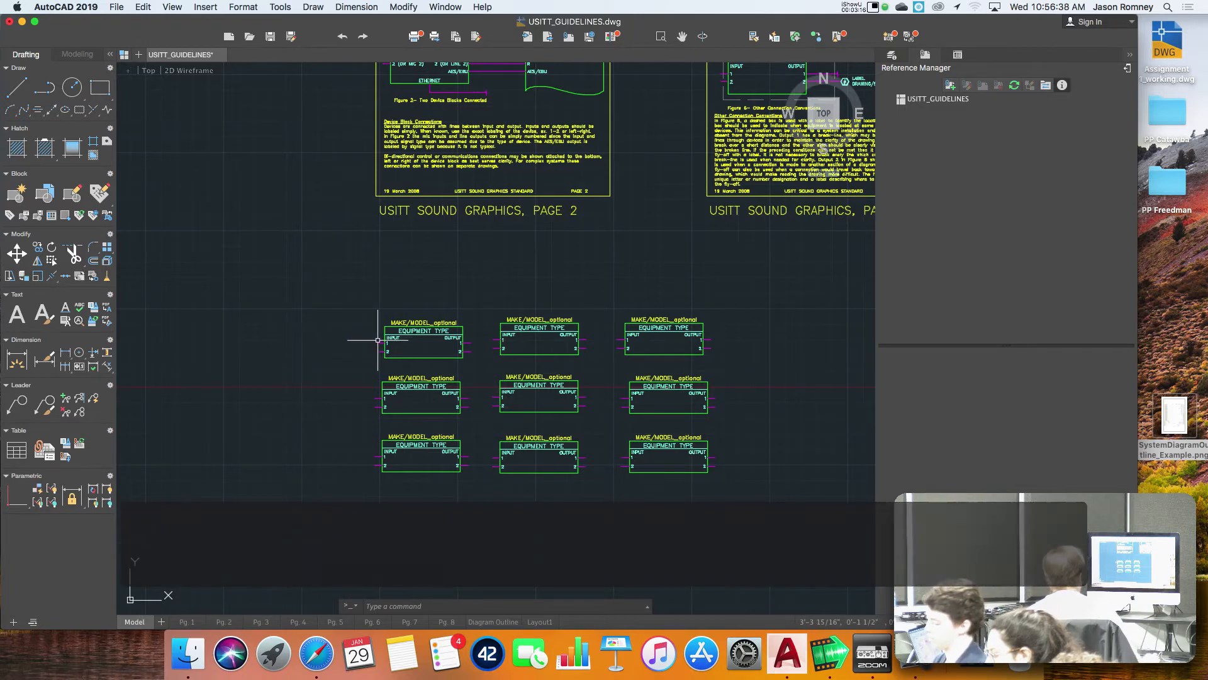
Step: Erase the six device block copies in the middle and right columns of the grid
{"action": "scroll", "coordinate": [377, 337], "scroll_direction": "up", "scroll_amount": 4}
{"action": "mouse_move", "coordinate": [395, 398]}
{"action": "middle_mouse_down"}
{"action": "mouse_move", "coordinate": [329, 367]}
{"action": "mouse_move", "coordinate": [245, 352]}
{"action": "middle_mouse_up"}
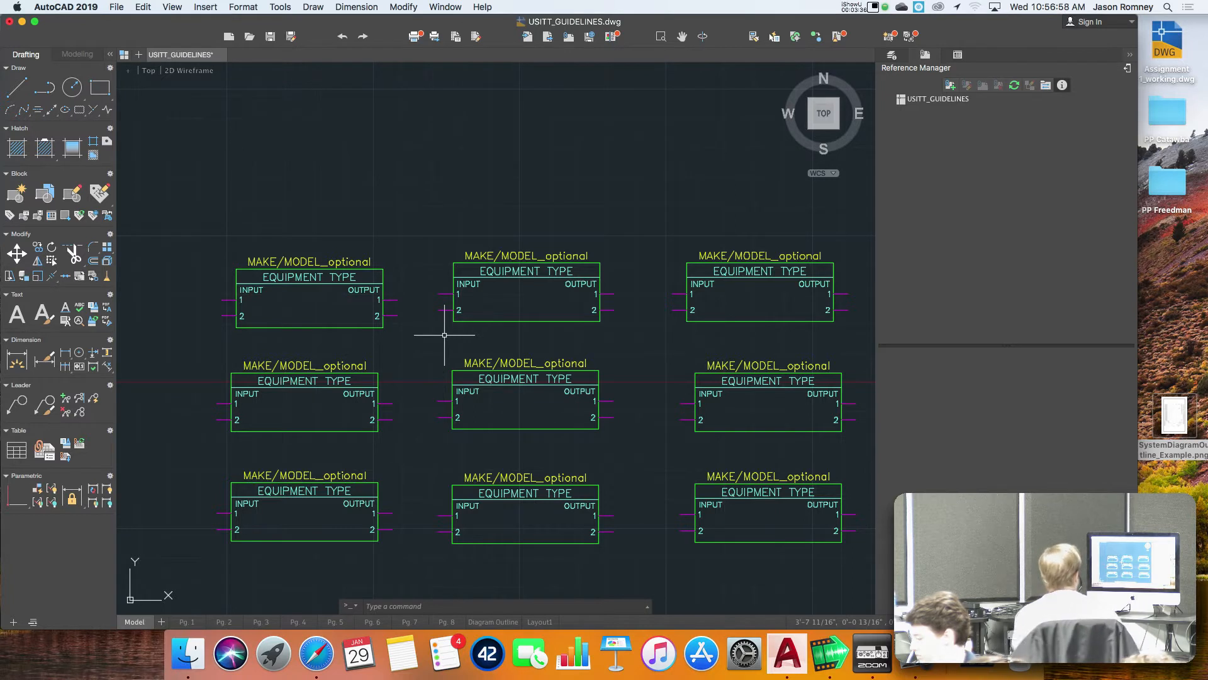
{"action": "scroll", "coordinate": [428, 335], "scroll_direction": "down", "scroll_amount": 1}
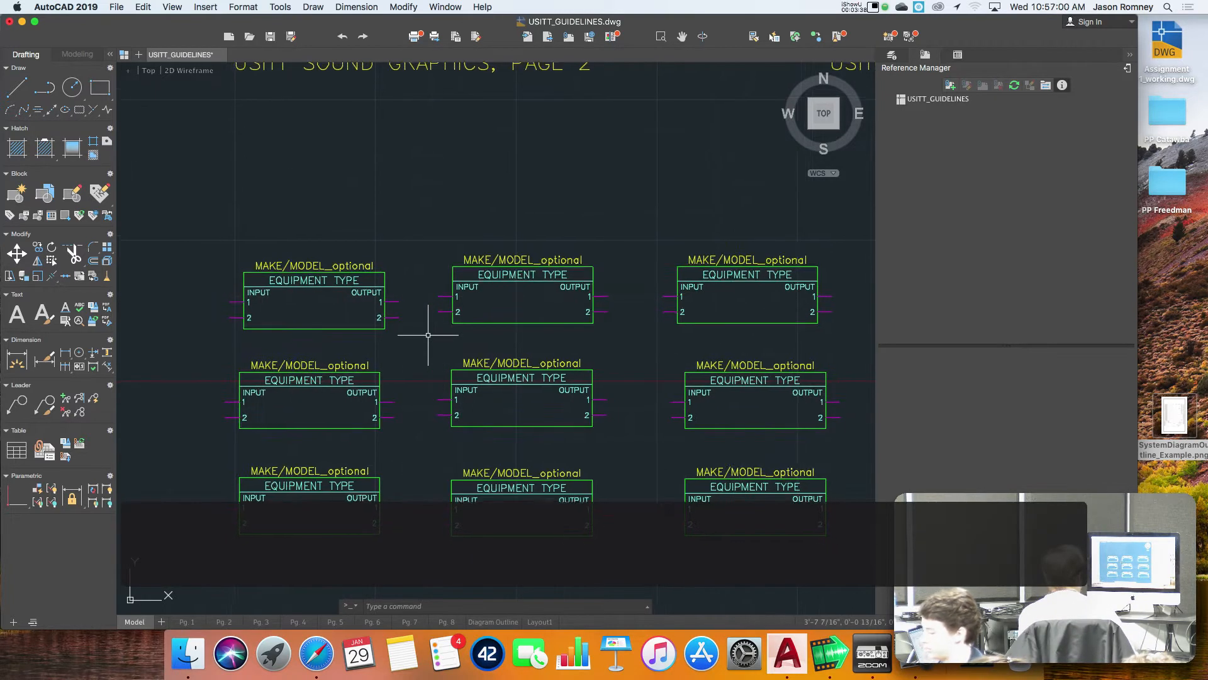
{"action": "scroll", "coordinate": [428, 335], "scroll_direction": "down", "scroll_amount": 1}
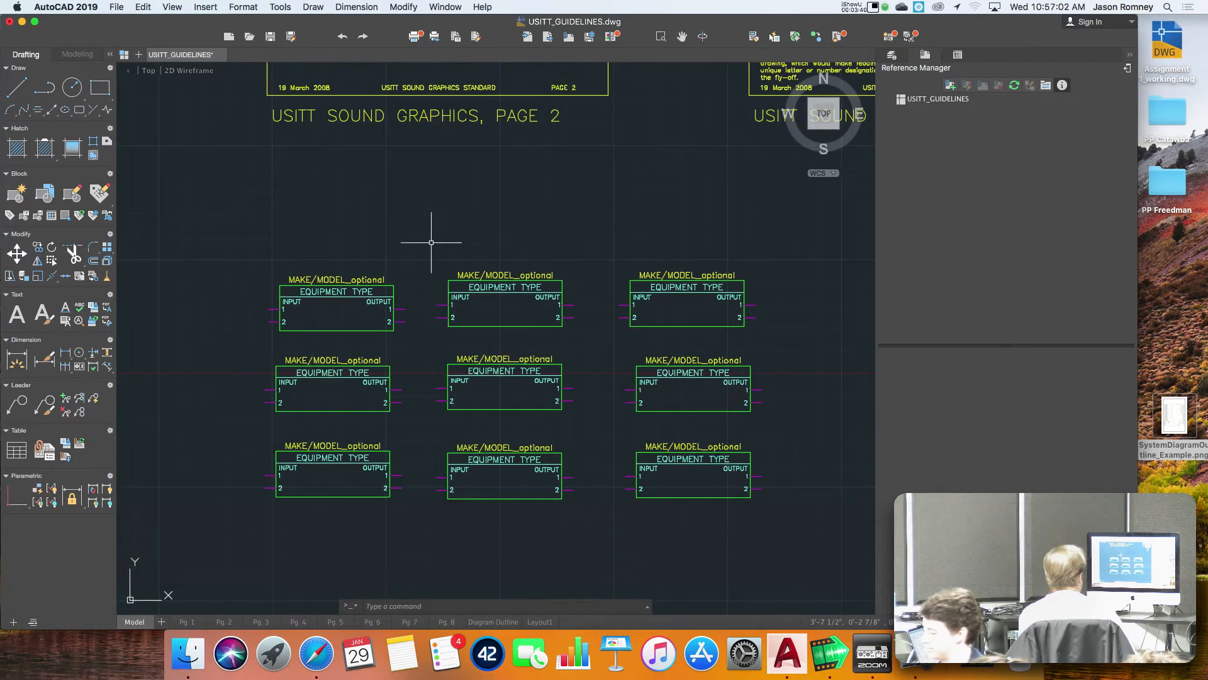
{"action": "left_click", "coordinate": [431, 242]}
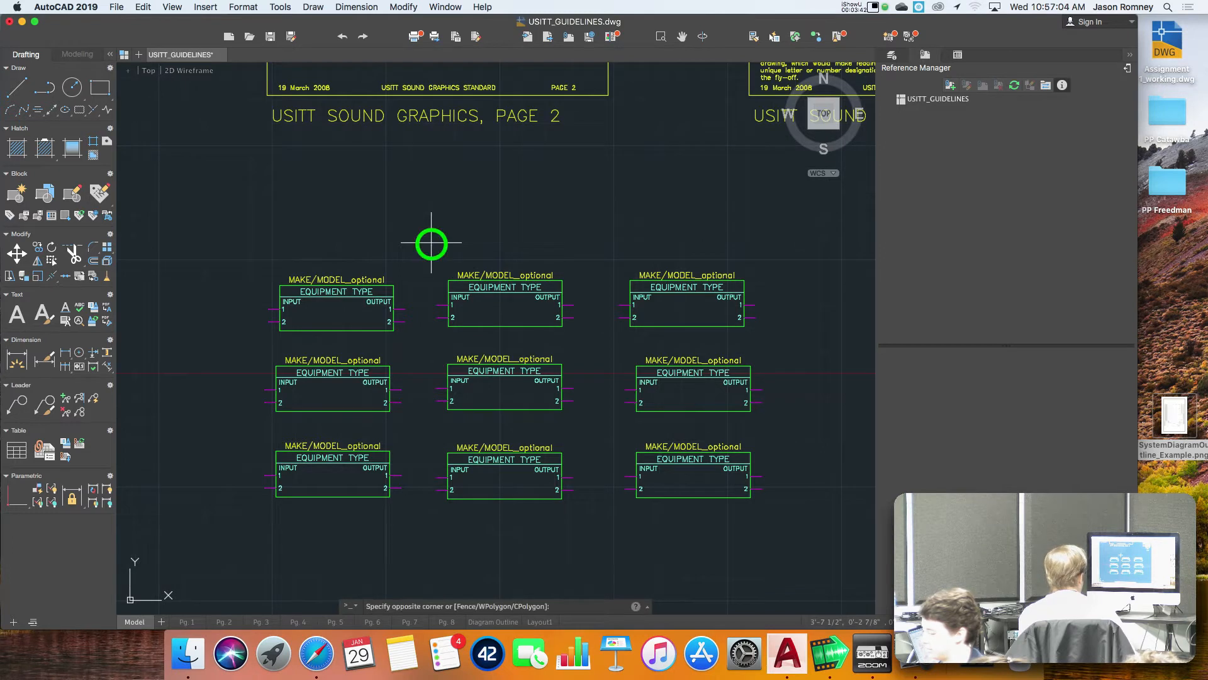
{"action": "left_click", "coordinate": [807, 534]}
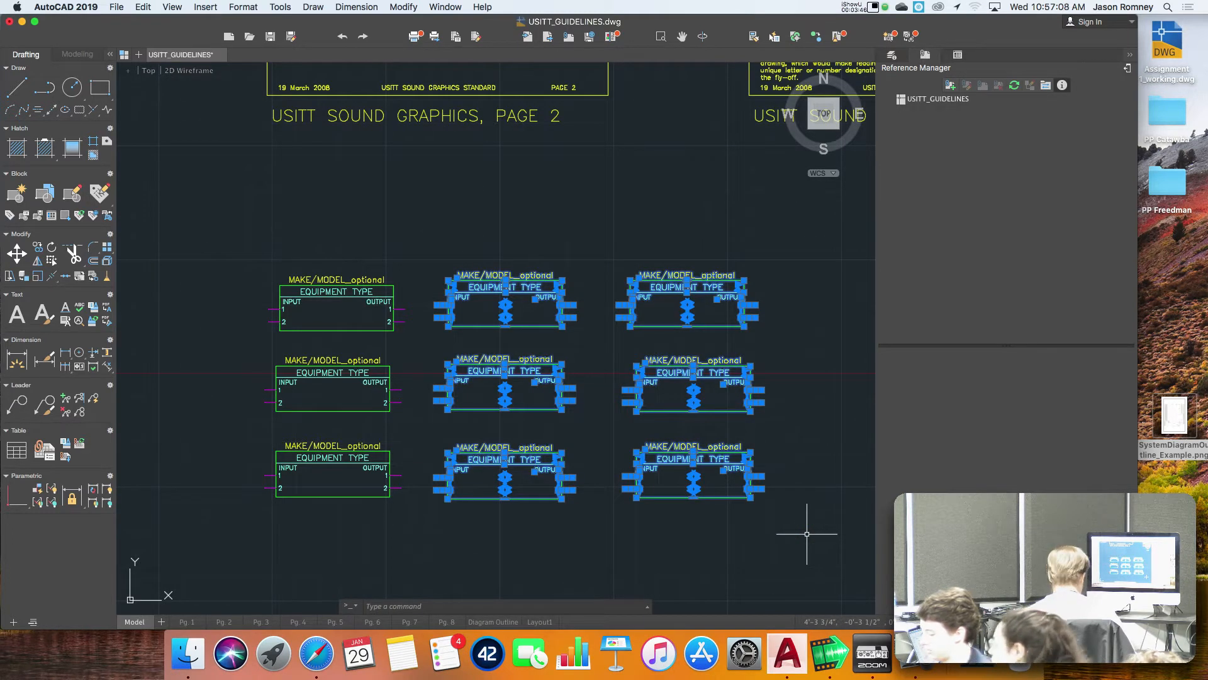
{"action": "key", "text": "e"}
{"action": "key", "text": "Return"}
Step: Erase the two lower device blocks in the remaining column, keeping only the uppermost one
{"action": "left_click", "coordinate": [237, 342]}
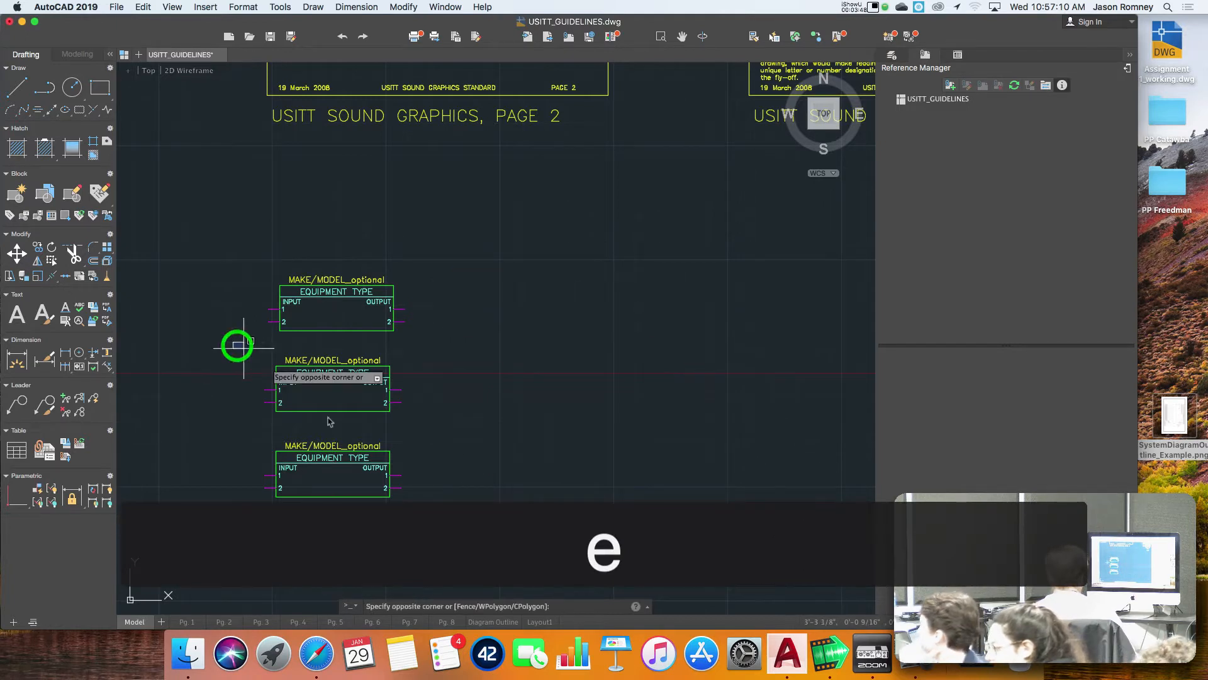
{"action": "left_click", "coordinate": [469, 512]}
{"action": "key", "text": "e"}
{"action": "key", "text": "Return"}
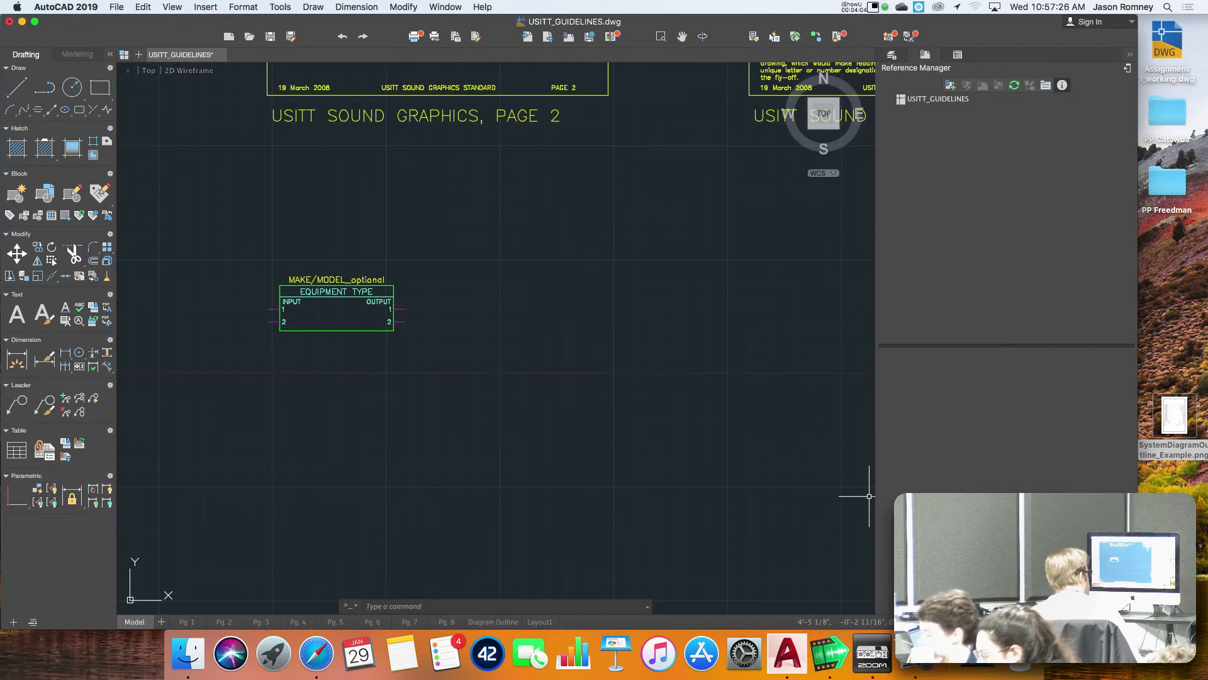
Step: Enable the Midpoint object snap in the running object snap settings
{"action": "scroll", "coordinate": [1041, 627], "scroll_direction": "up", "scroll_amount": 5, "text": "ctrl"}
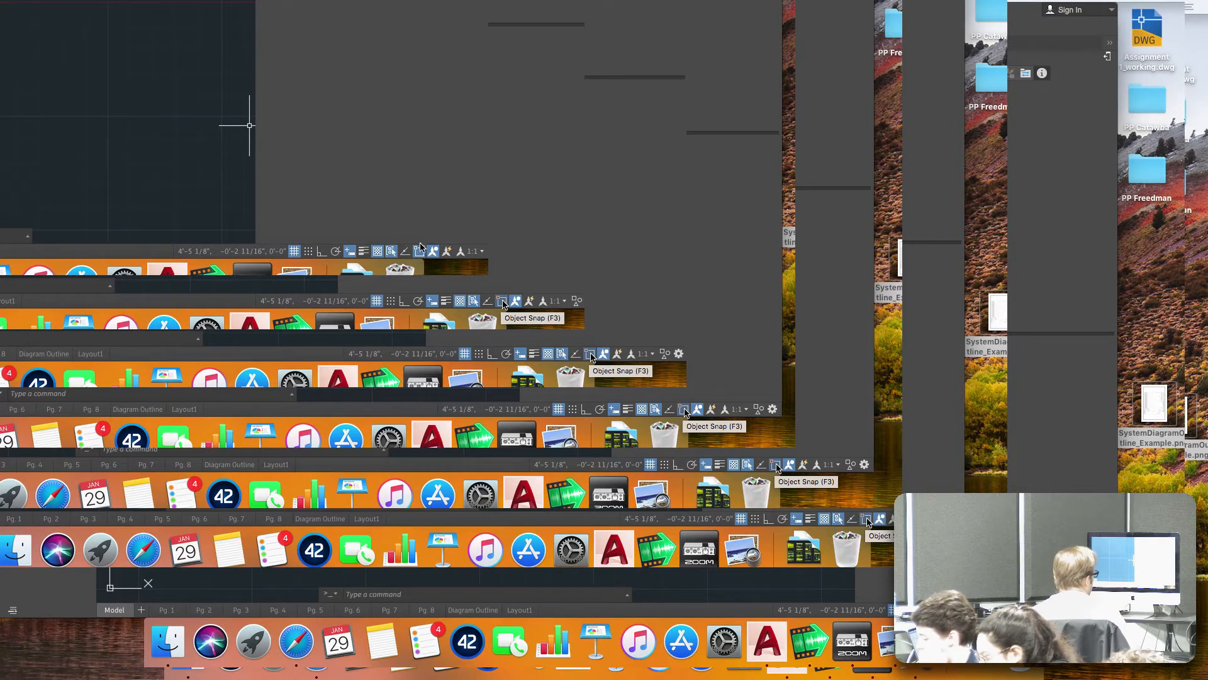
{"action": "scroll", "coordinate": [421, 246], "scroll_direction": "down", "scroll_amount": 5, "text": "ctrl"}
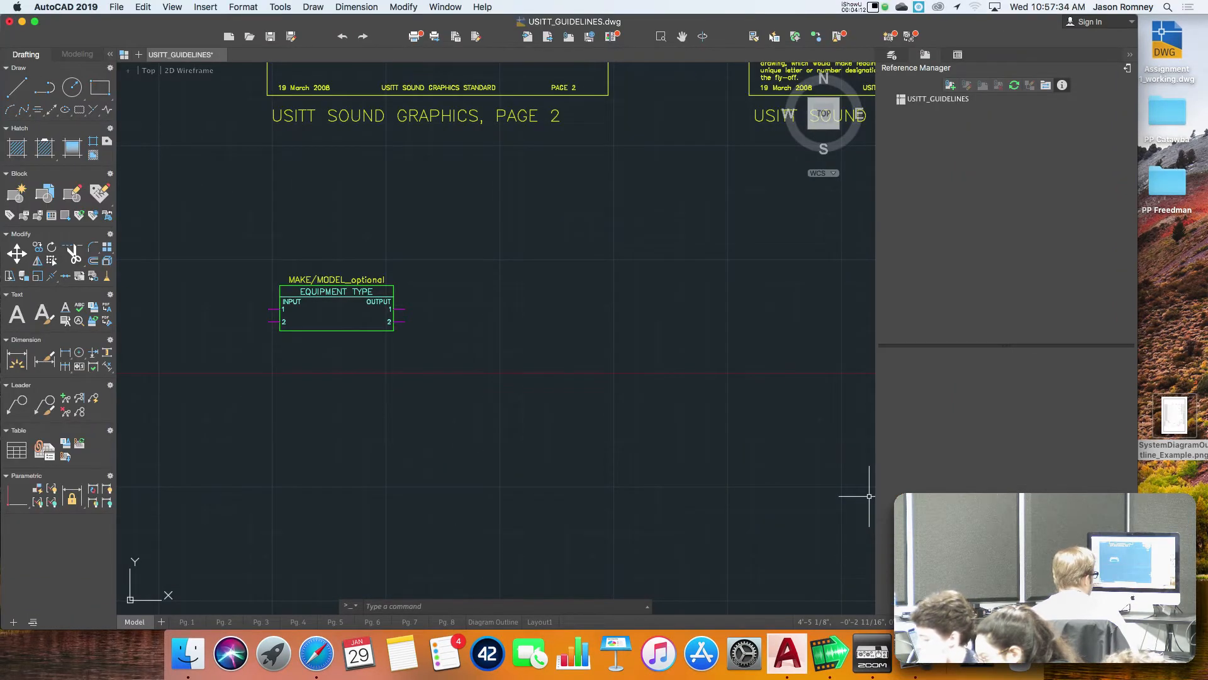
{"action": "left_click", "coordinate": [1045, 623]}
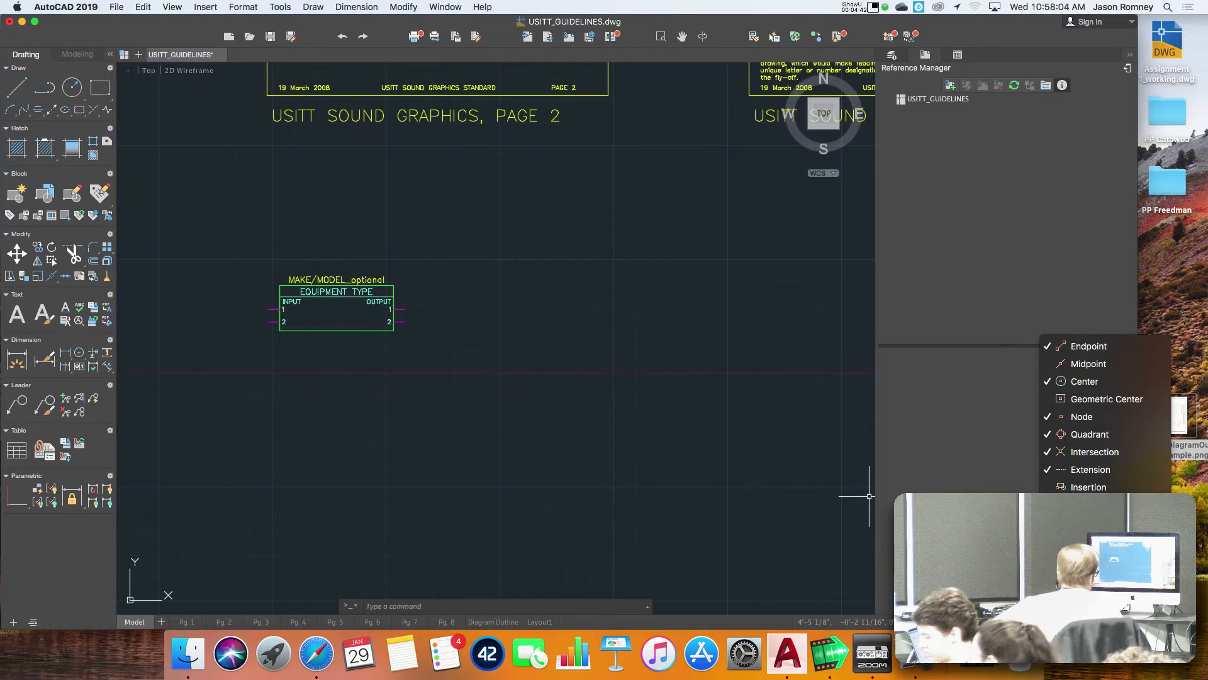
{"action": "left_click", "coordinate": [1105, 368]}
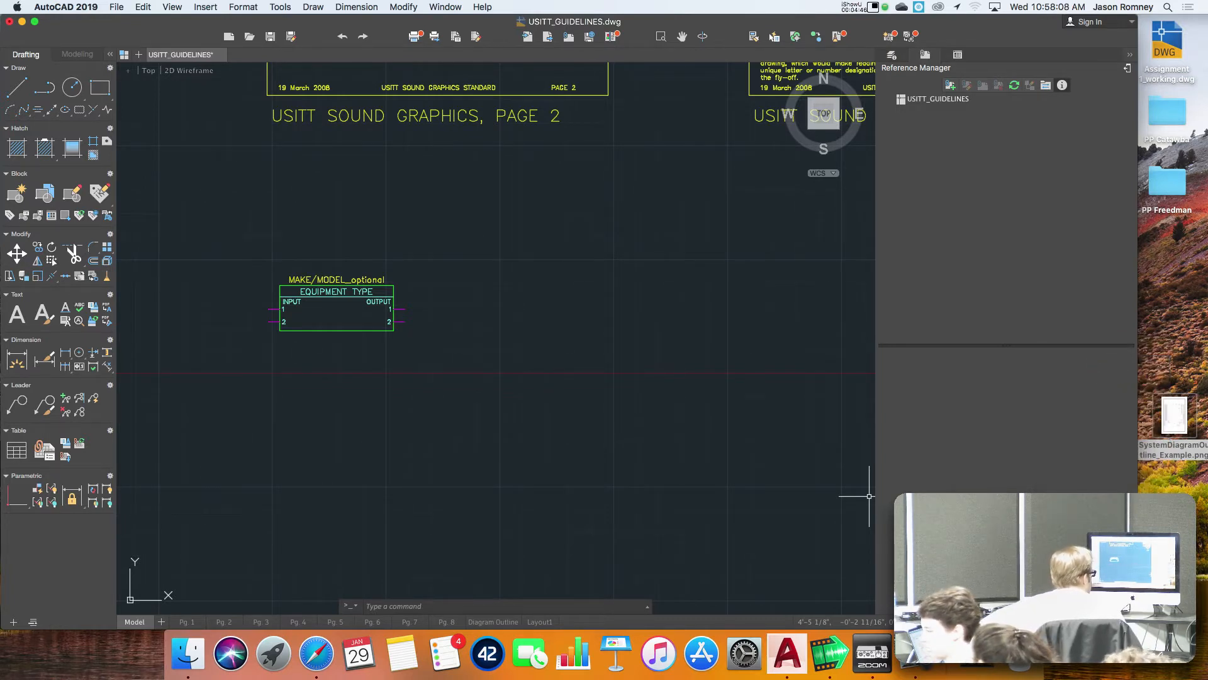
{"action": "left_click", "coordinate": [1110, 622]}
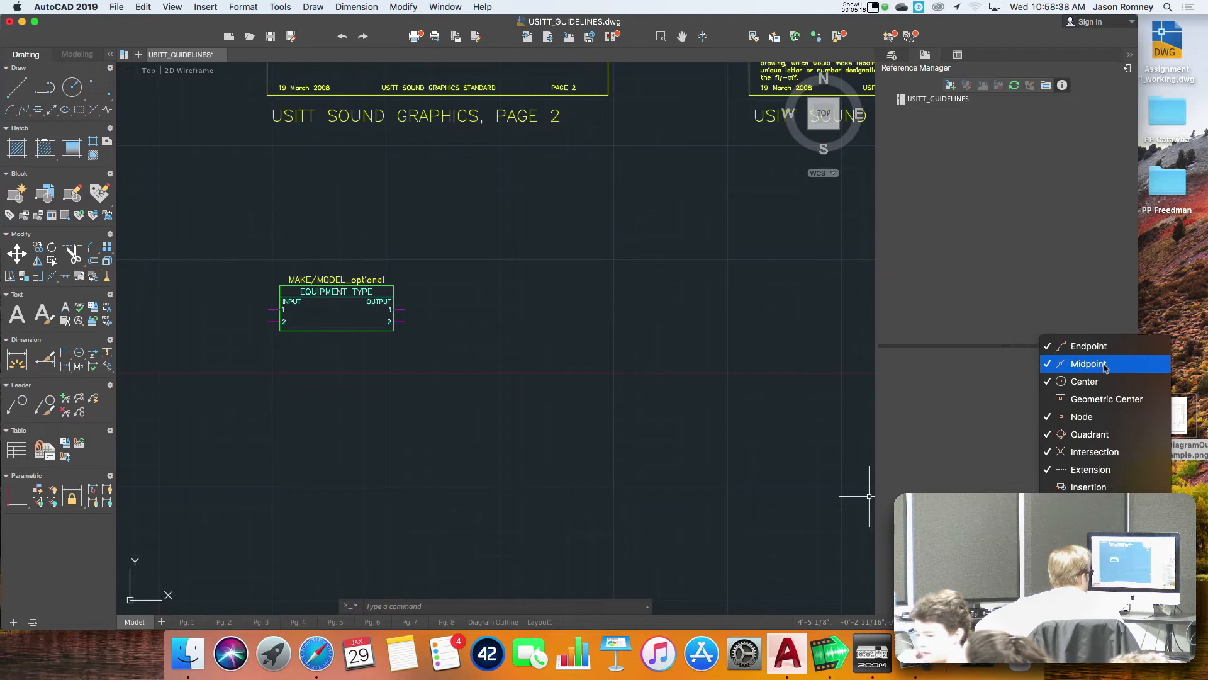
{"action": "left_click", "coordinate": [614, 358]}
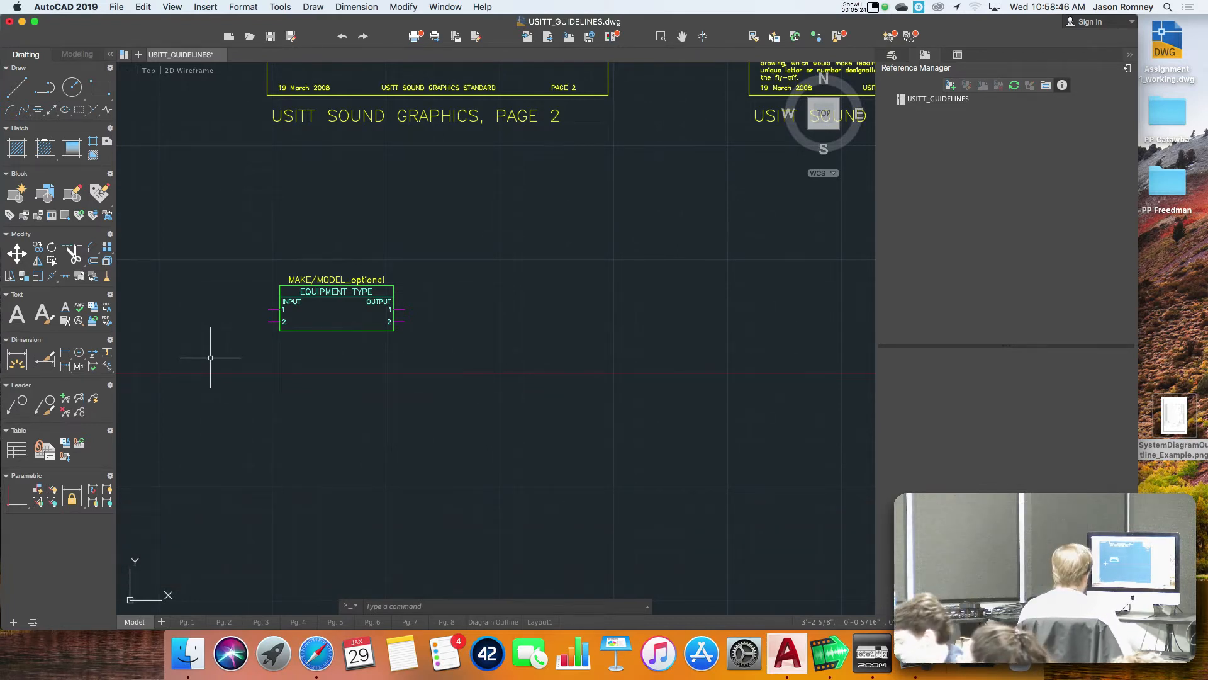
Step: Copy the device block from its upper-left corner to about 1 13/16" straight below, aligned with its left edge
{"action": "type", "text": "co"}
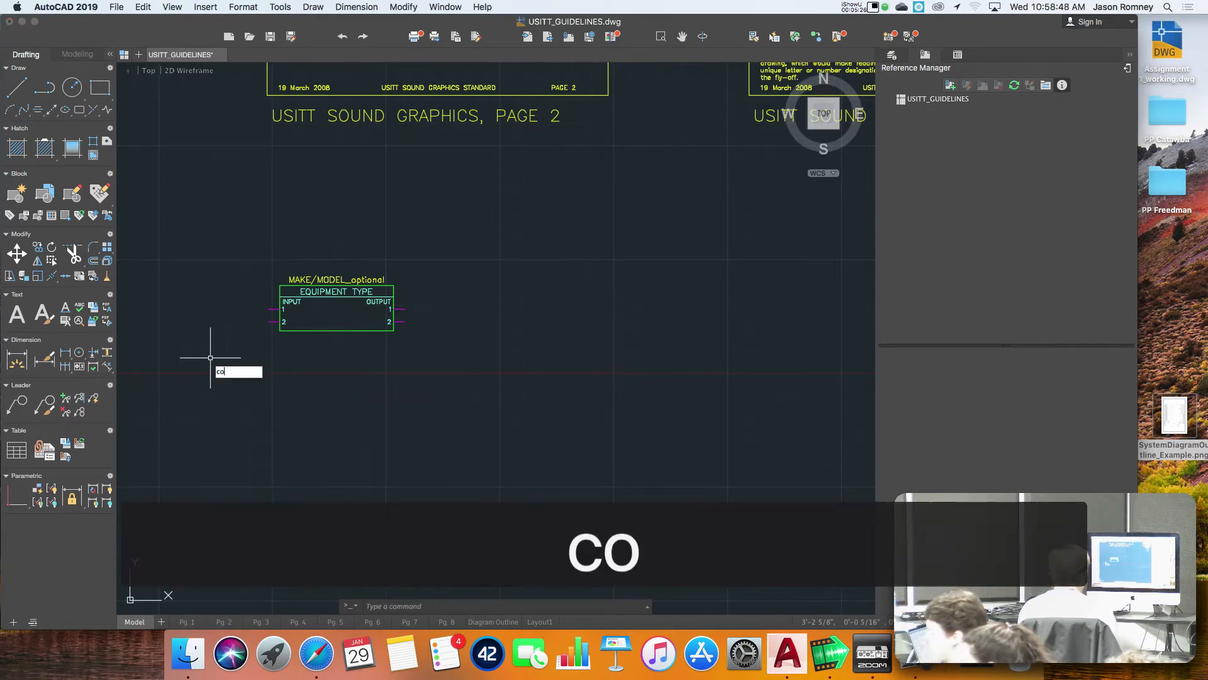
{"action": "key", "text": "Return"}
{"action": "left_click", "coordinate": [246, 258]}
{"action": "left_click", "coordinate": [467, 358]}
{"action": "key", "text": "Return"}
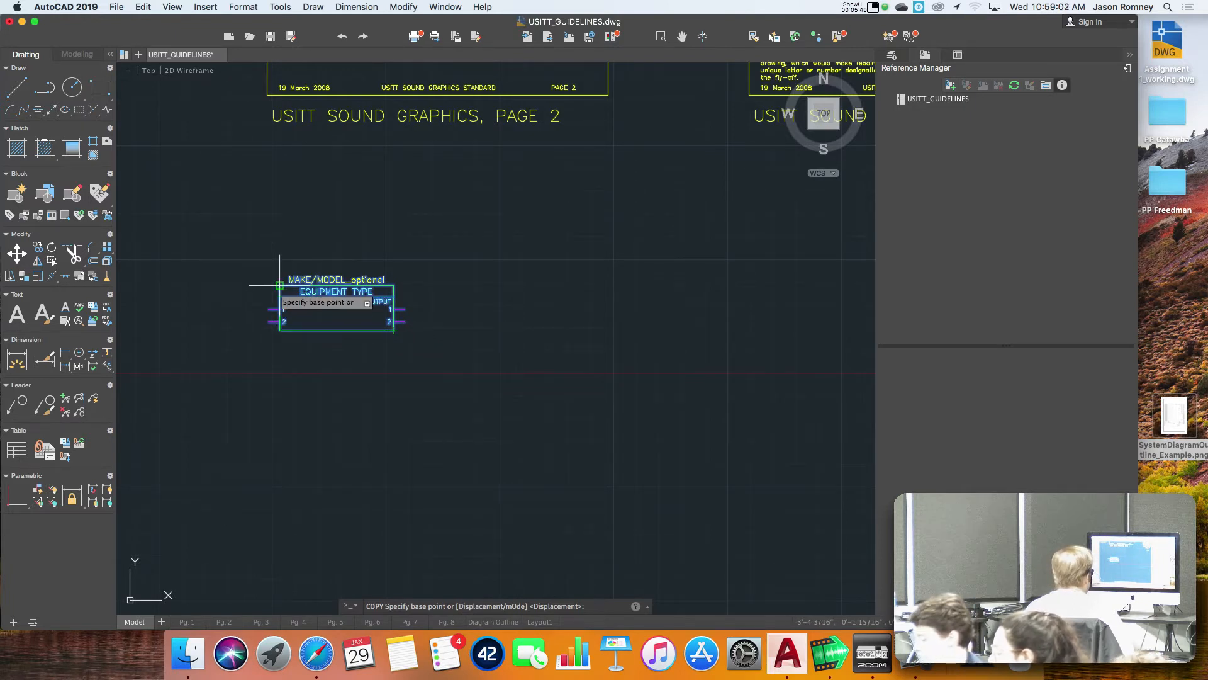
{"action": "scroll", "coordinate": [205, 288], "scroll_direction": "up", "scroll_amount": 1}
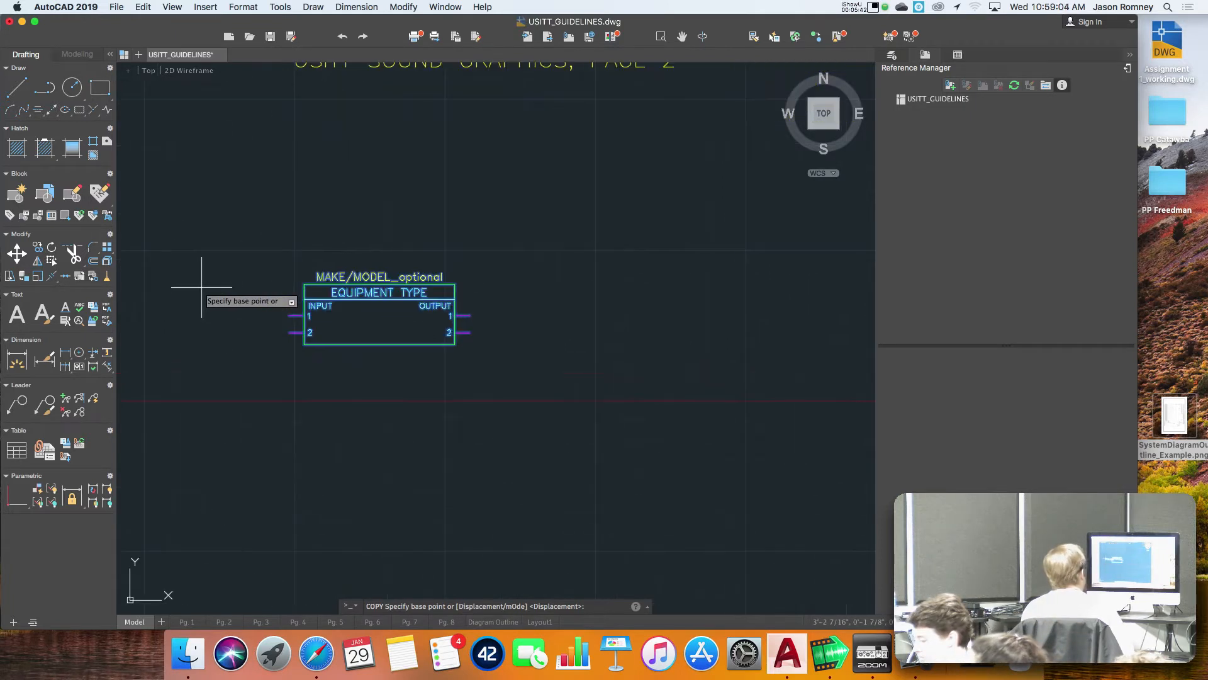
{"action": "left_click", "coordinate": [304, 284]}
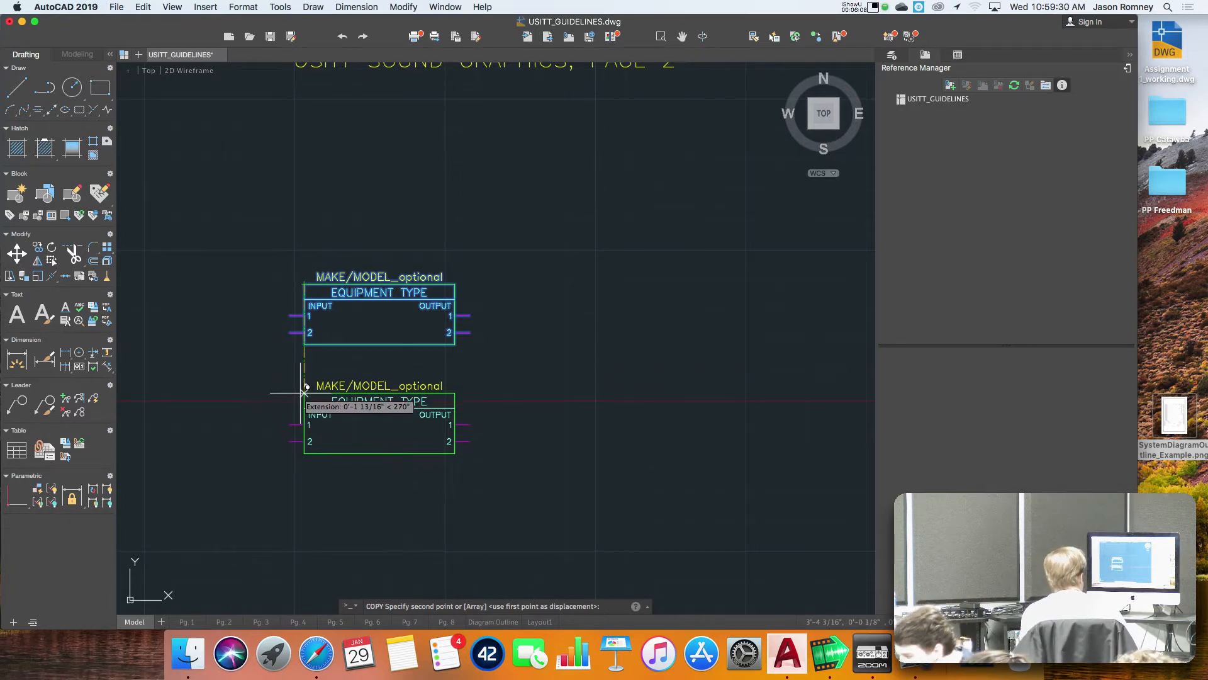
{"action": "left_click", "coordinate": [303, 391]}
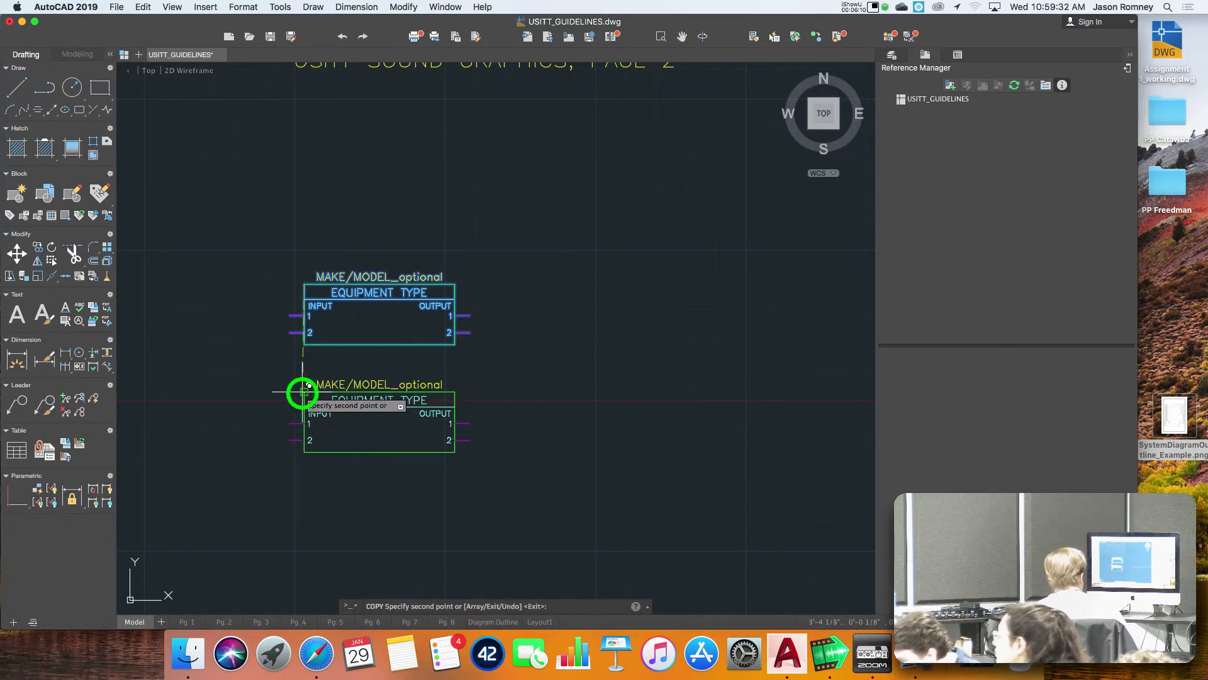
{"action": "key", "text": "Escape"}
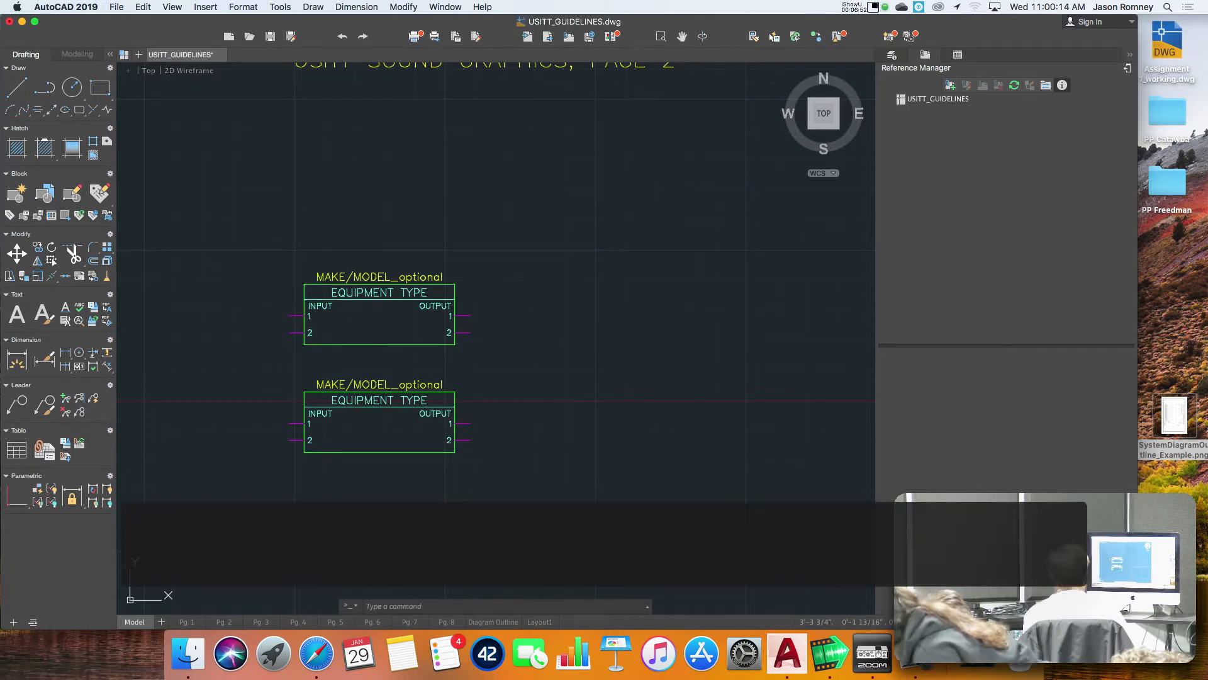
Step: Erase the device block copy beneath the original
{"action": "left_click", "coordinate": [258, 364]}
{"action": "left_click", "coordinate": [571, 490]}
{"action": "type", "text": "e"}
{"action": "key", "text": "Return"}
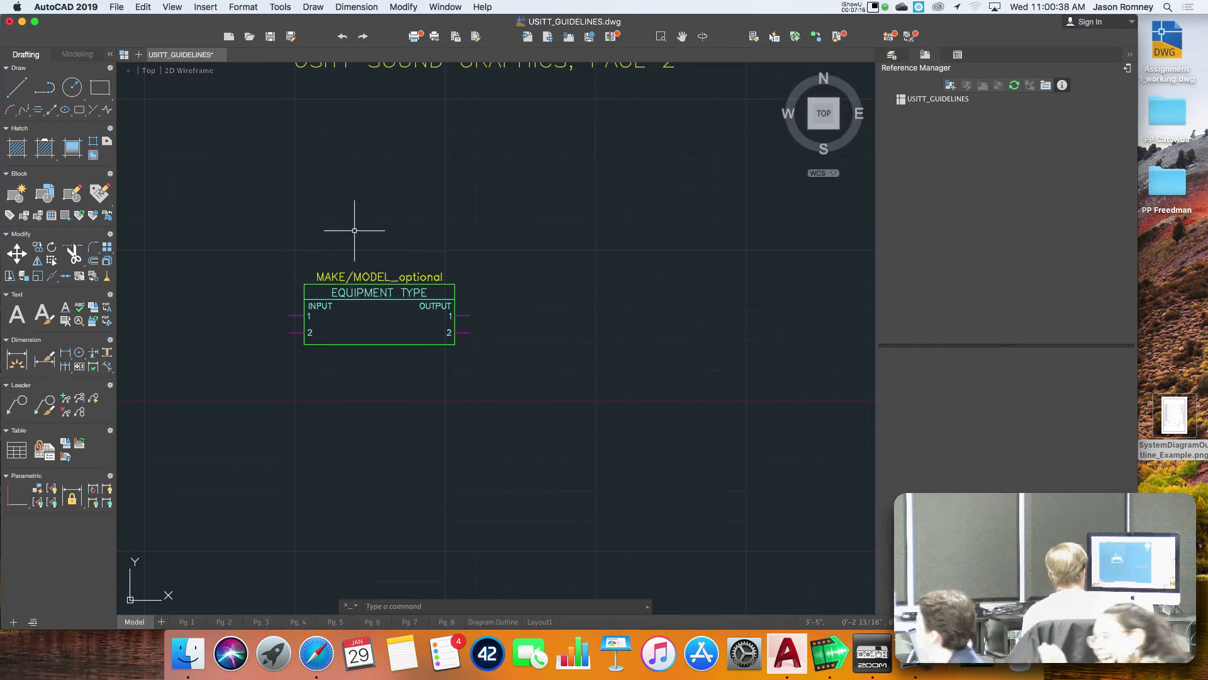
Step: Copy the device block from its upper-left corner to 1 15/16" straight below, aligned with its left edge
{"action": "type", "text": "co"}
{"action": "key", "text": "Return"}
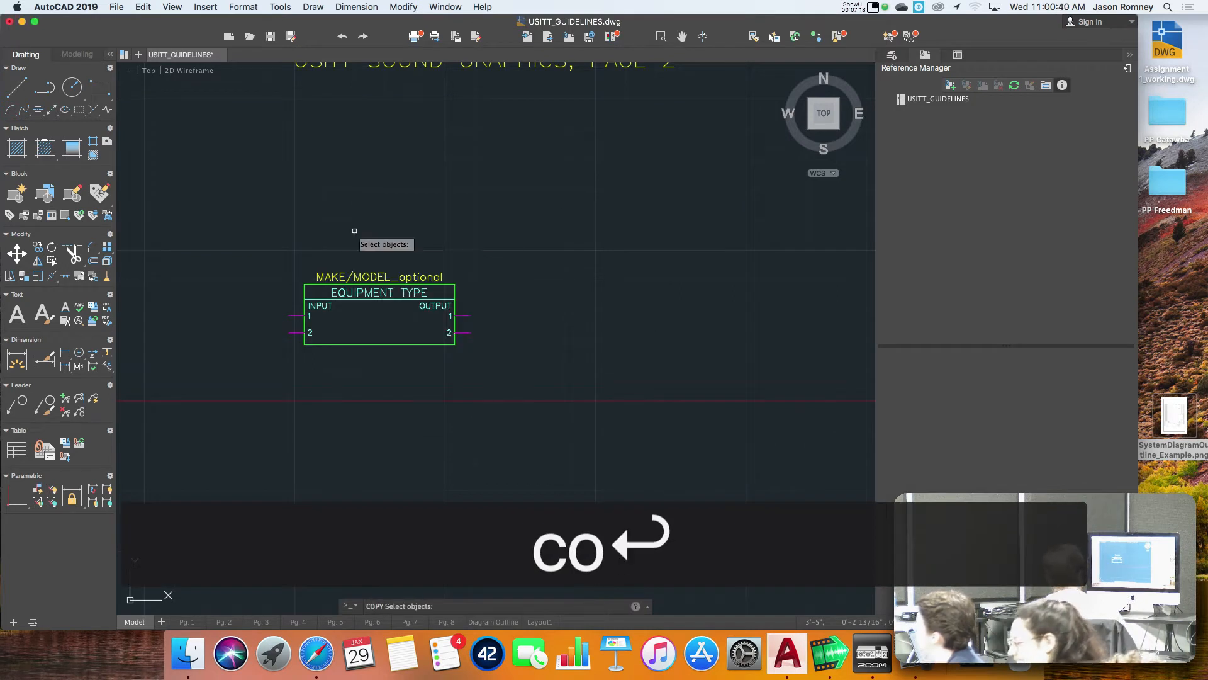
{"action": "left_click", "coordinate": [234, 232]}
{"action": "left_click", "coordinate": [543, 384]}
{"action": "key", "text": "Return"}
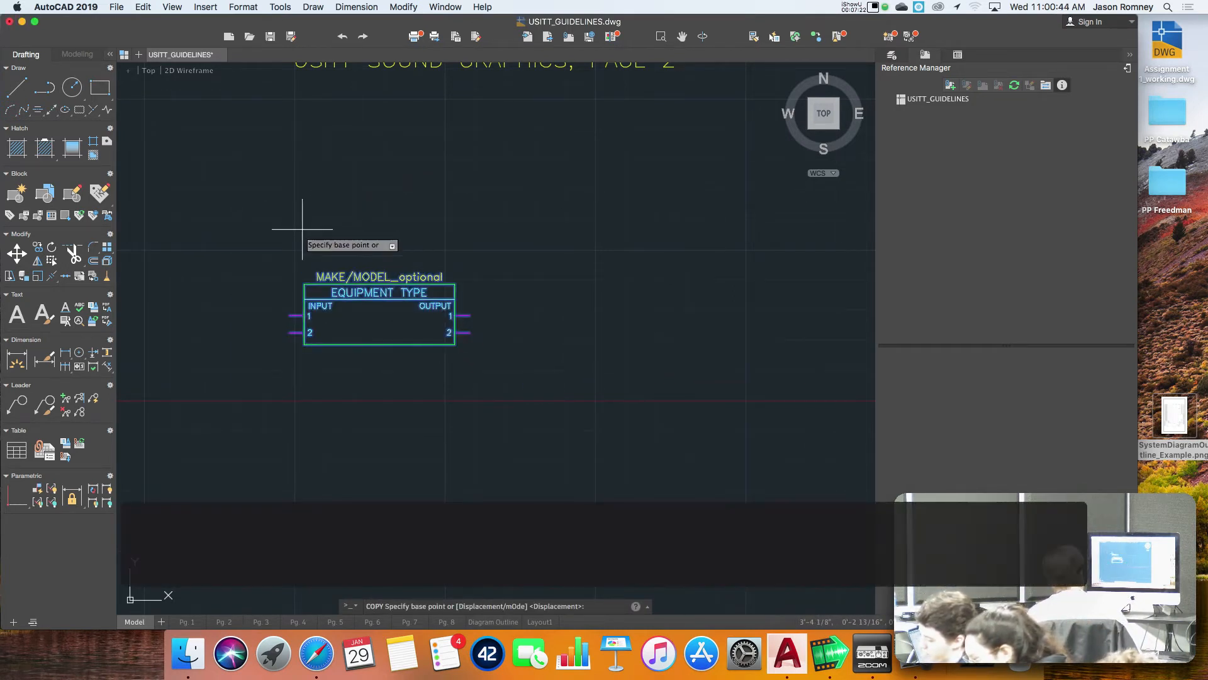
{"action": "left_click", "coordinate": [304, 284]}
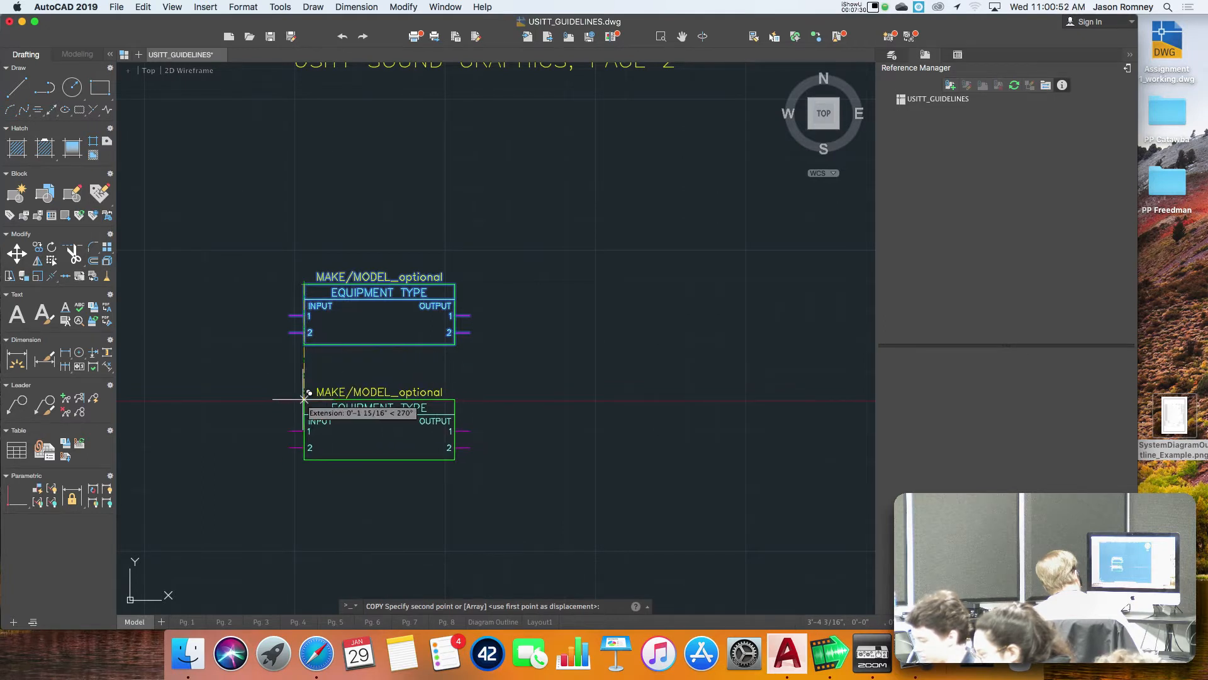
{"action": "left_click", "coordinate": [304, 399]}
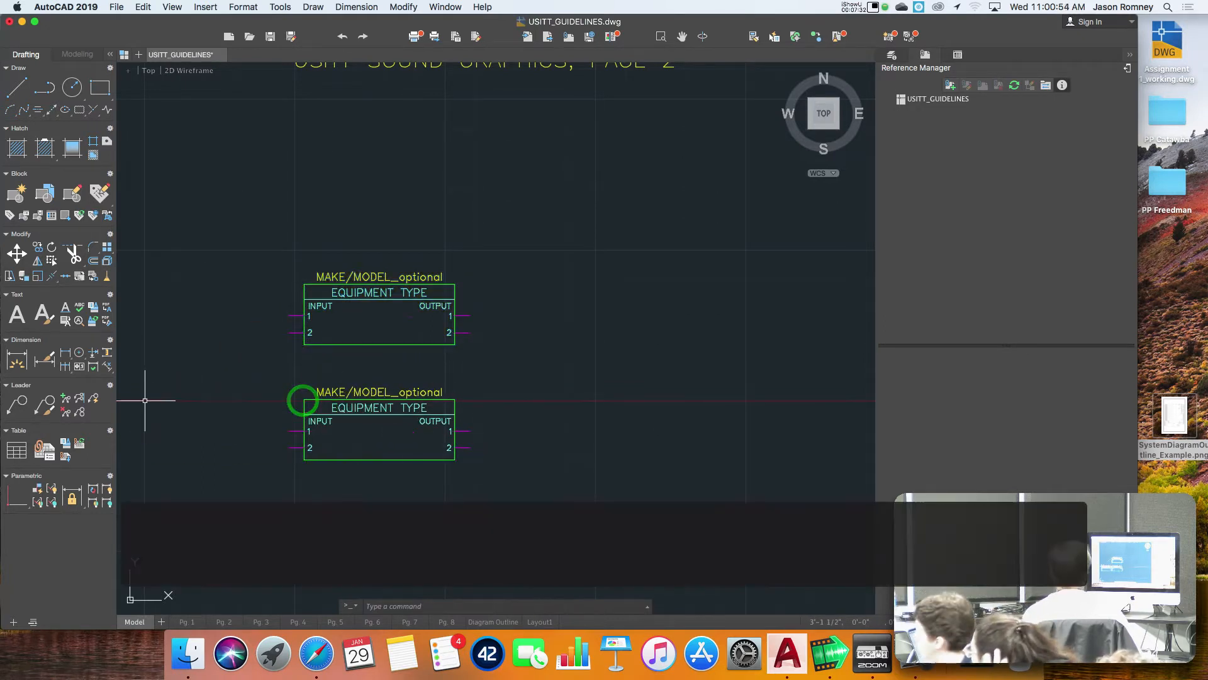
Step: Copy the lower device block downward by the existing spacing, using the upper-left corners of the upper and lower blocks as base and second points
{"action": "middle_click_drag", "start_coordinate": [398, 366], "coordinate": [399, 281]}
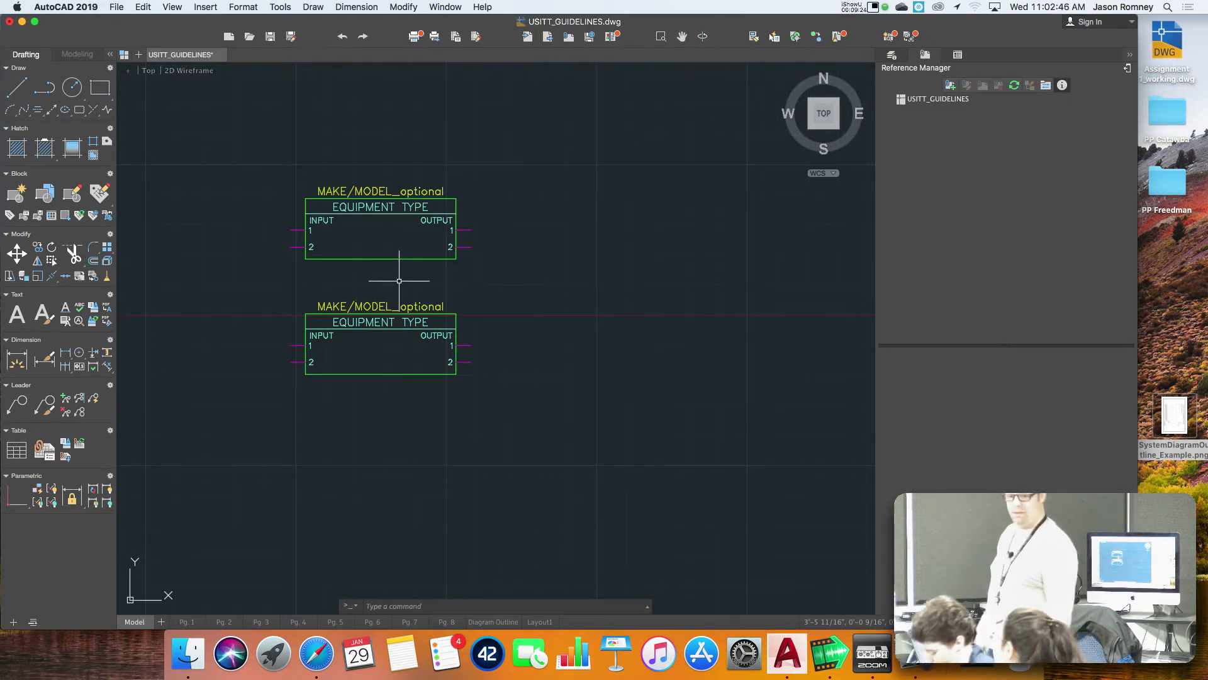
{"action": "left_click", "coordinate": [270, 292]}
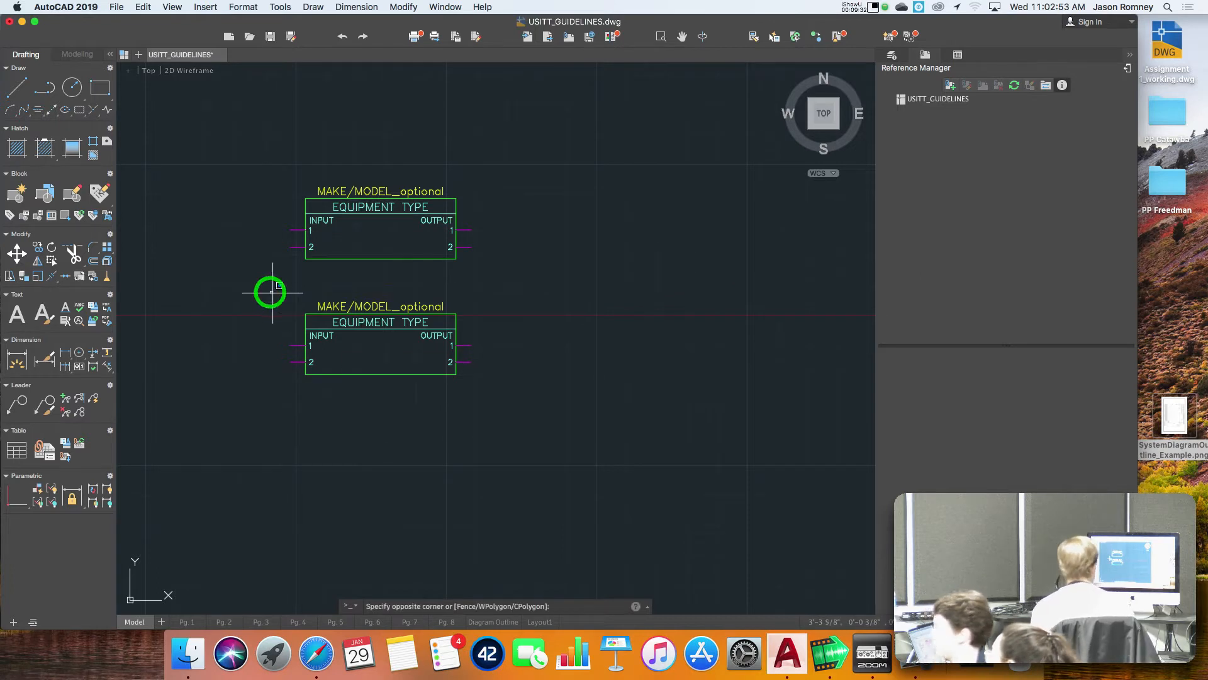
{"action": "left_click", "coordinate": [534, 409]}
{"action": "type", "text": "co"}
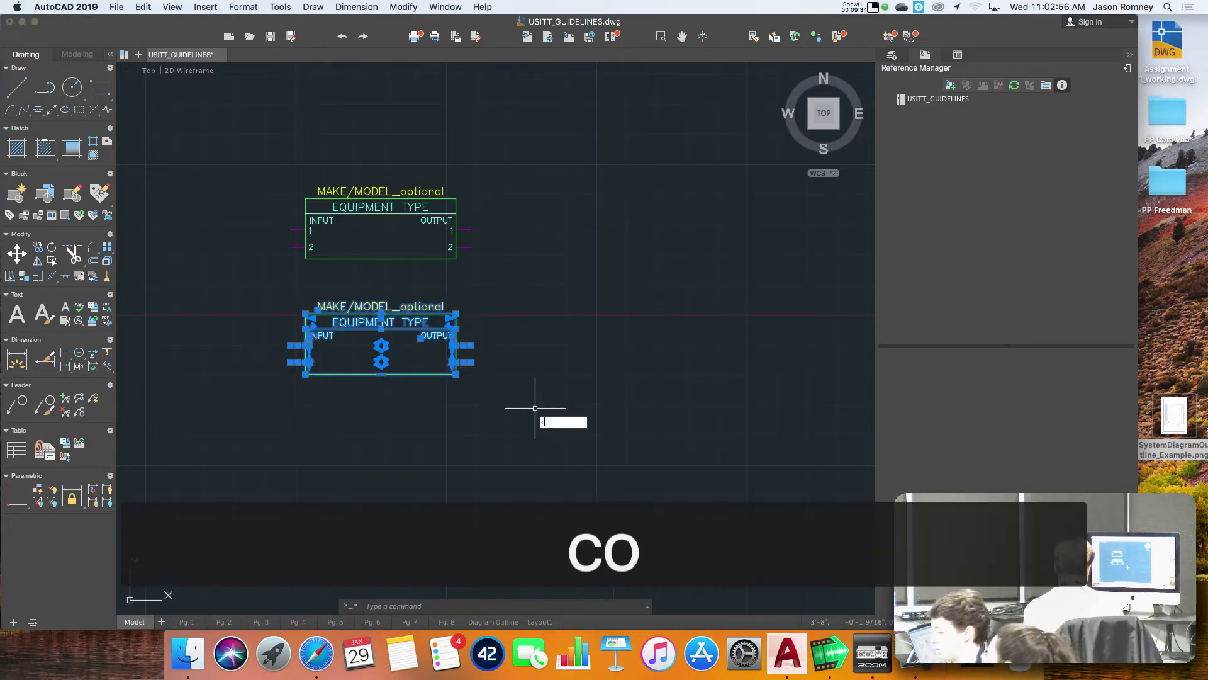
{"action": "key", "text": "Return"}
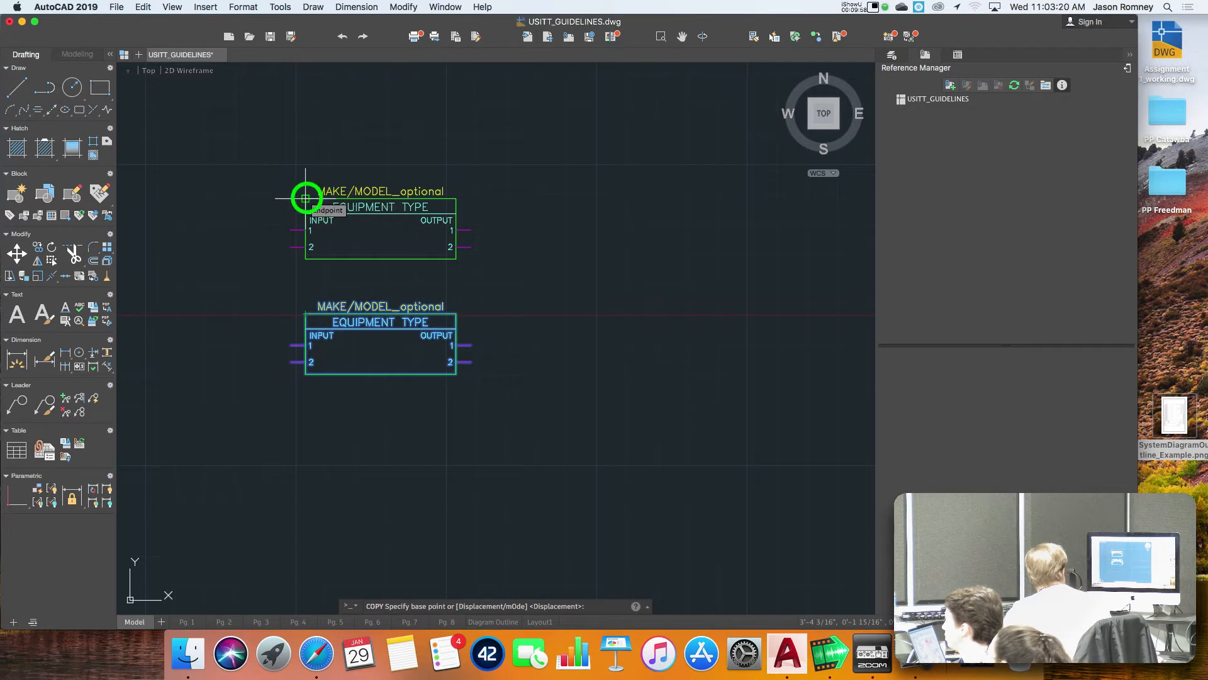
{"action": "left_click", "coordinate": [305, 198]}
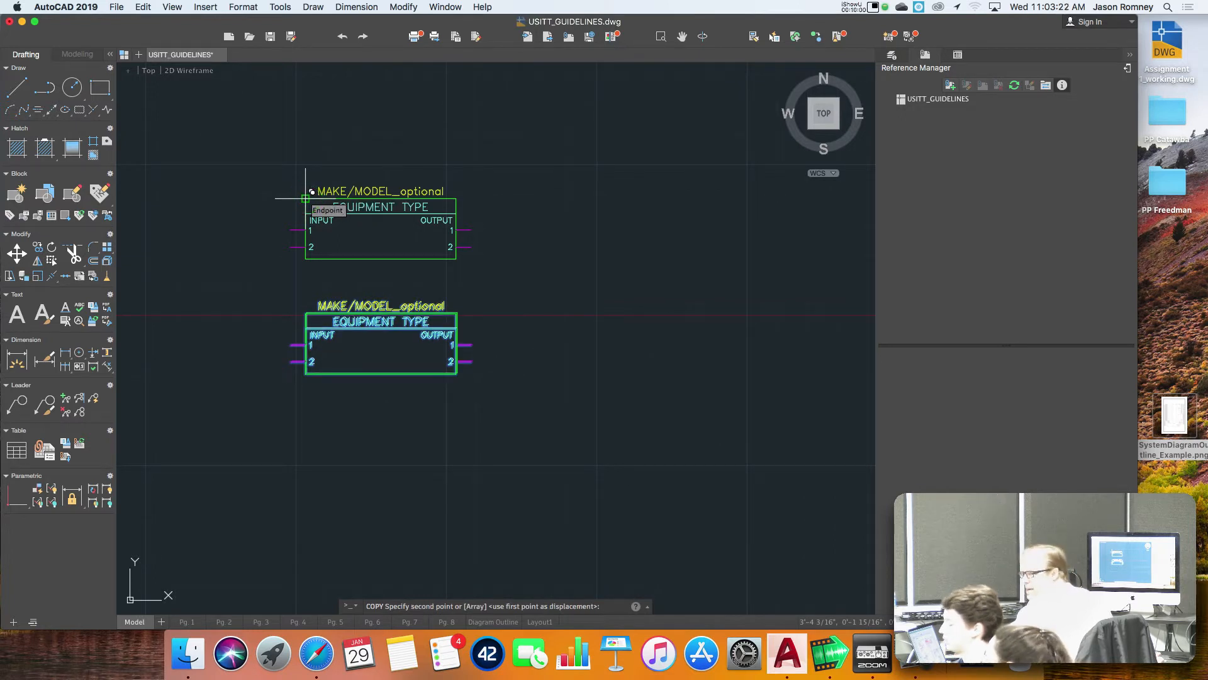
{"action": "left_click", "coordinate": [306, 313]}
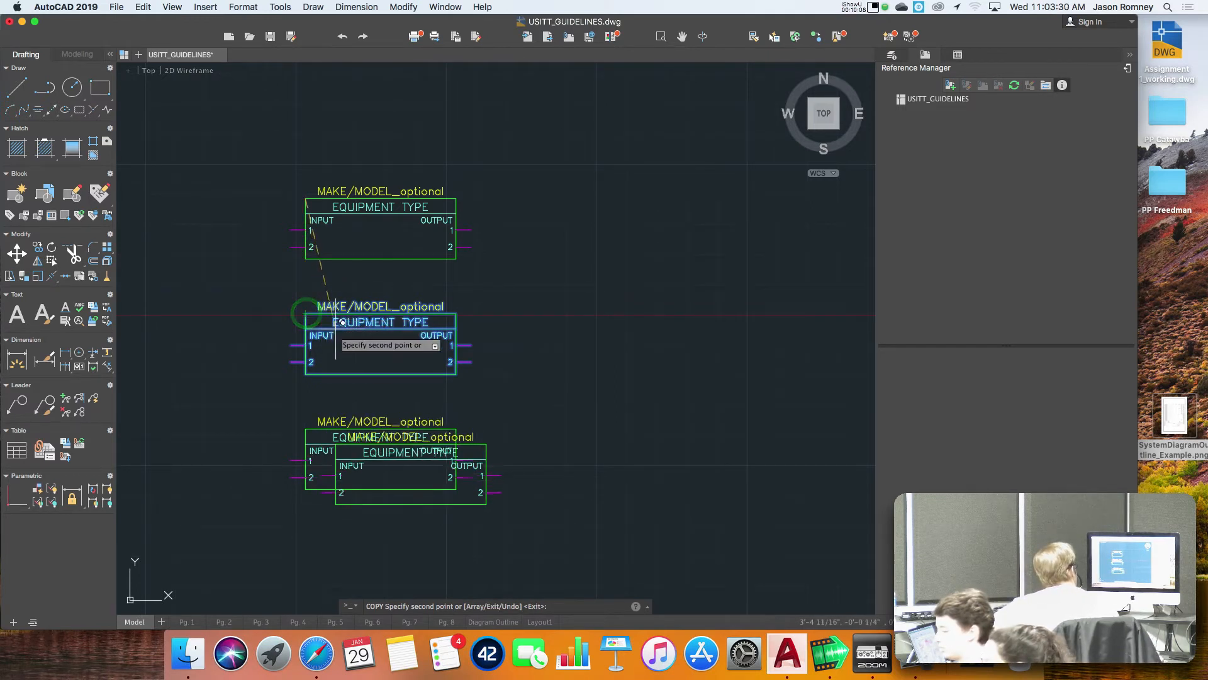
Step: Place three more equally spaced device block copies down the column by snapping to each preceding copy's upper-left corner, and end the copying
{"action": "left_click", "coordinate": [305, 428]}
{"action": "left_click", "coordinate": [305, 545]}
{"action": "middle_click_drag", "start_coordinate": [339, 491], "coordinate": [382, 202]}
{"action": "left_click", "coordinate": [350, 371]}
{"action": "key", "text": "Escape"}
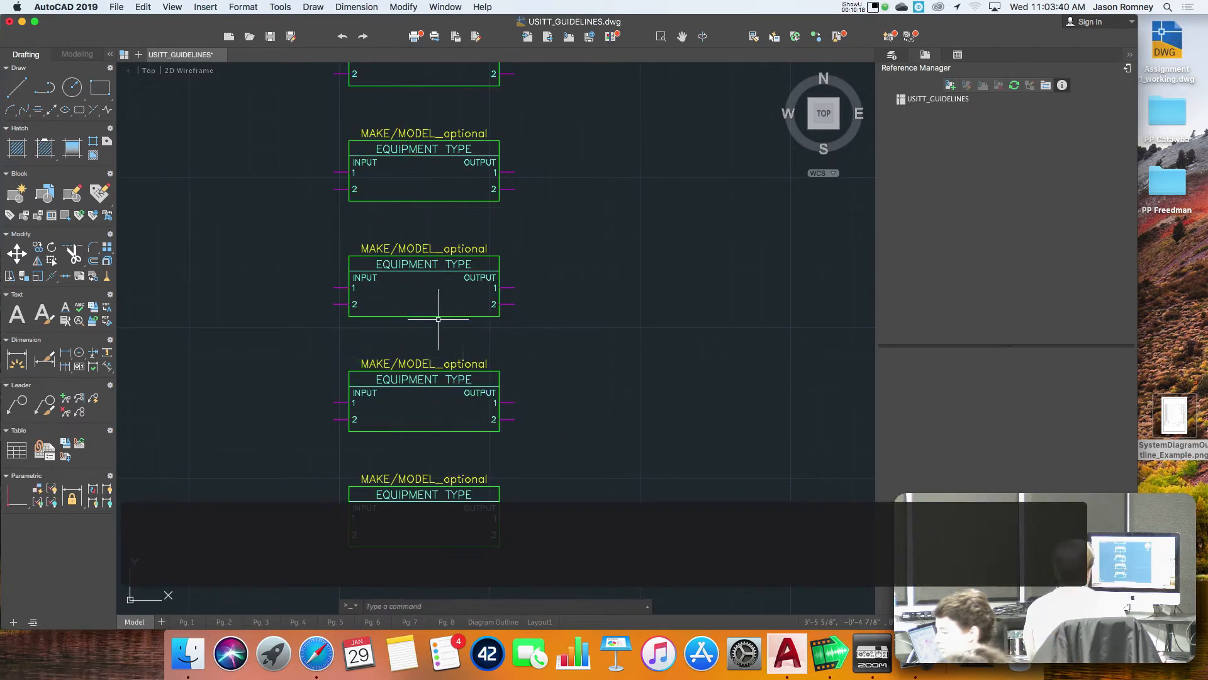
{"action": "scroll", "coordinate": [440, 321], "scroll_direction": "down", "scroll_amount": 3}
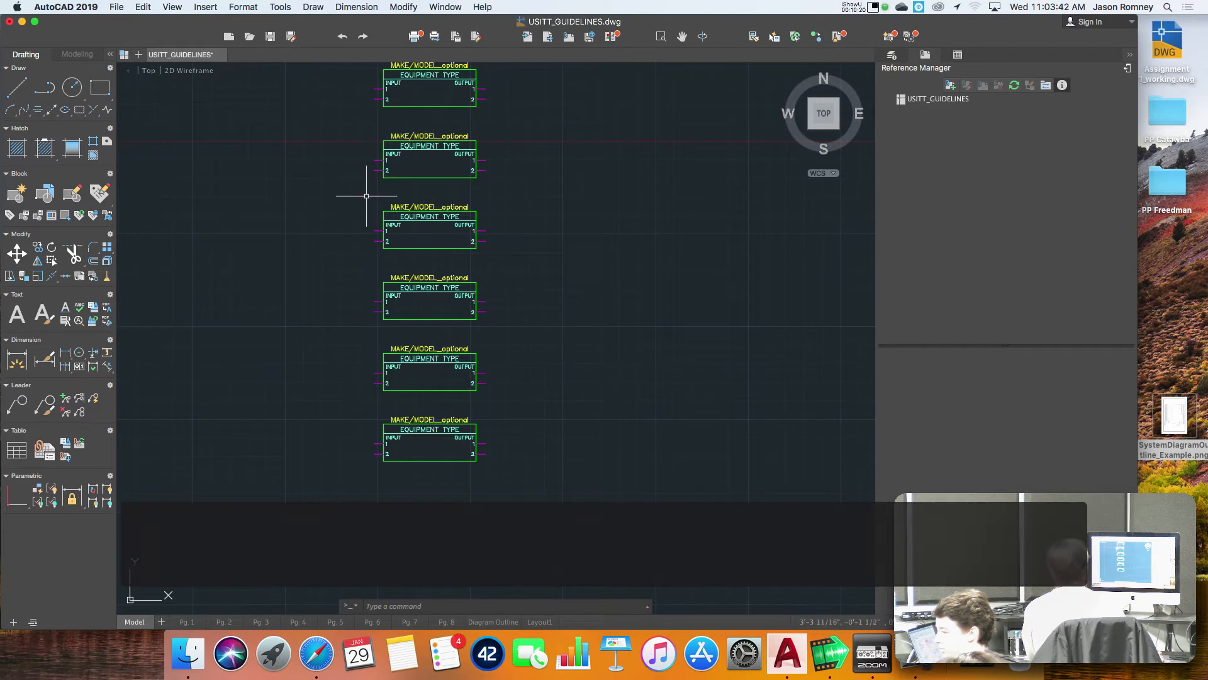
{"action": "middle_click_drag", "start_coordinate": [450, 317], "coordinate": [438, 414]}
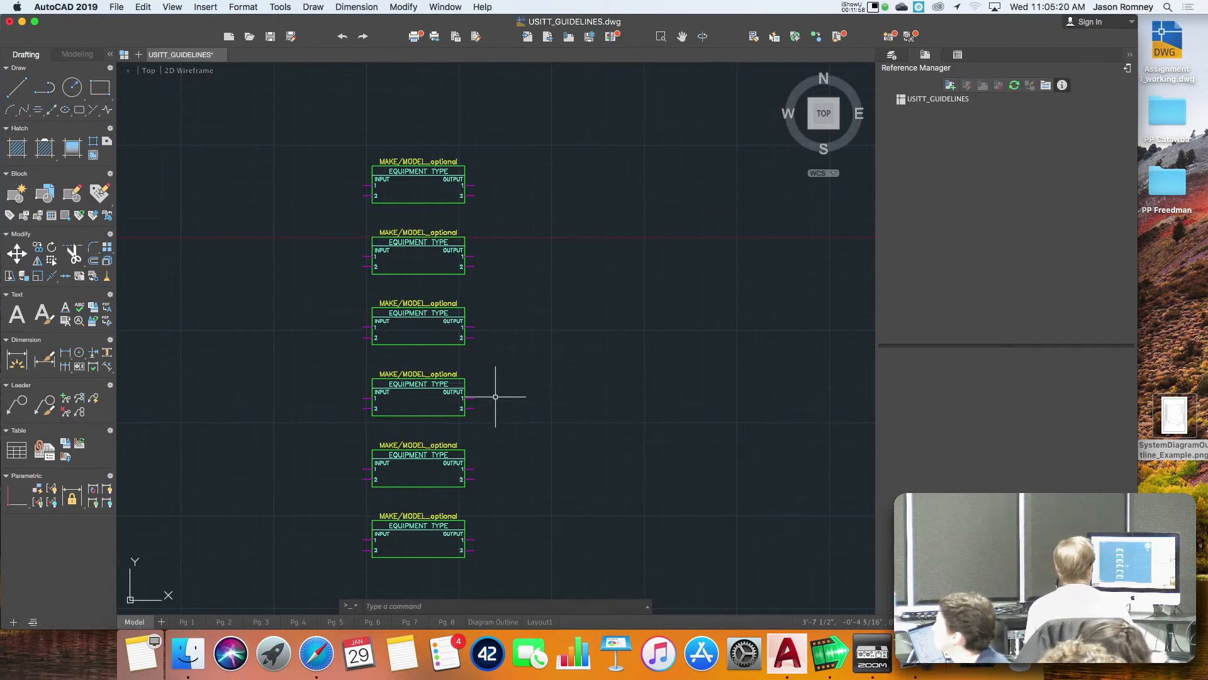
Step: Copy the AVP-# panel of Figure 8 on page 5 into the empty space beside the upper end of the device block column
{"action": "scroll", "coordinate": [532, 371], "scroll_direction": "down", "scroll_amount": 5}
{"action": "mouse_move", "coordinate": [564, 348]}
{"action": "middle_mouse_down"}
{"action": "mouse_move", "coordinate": [472, 399]}
{"action": "mouse_move", "coordinate": [364, 431]}
{"action": "middle_mouse_up"}
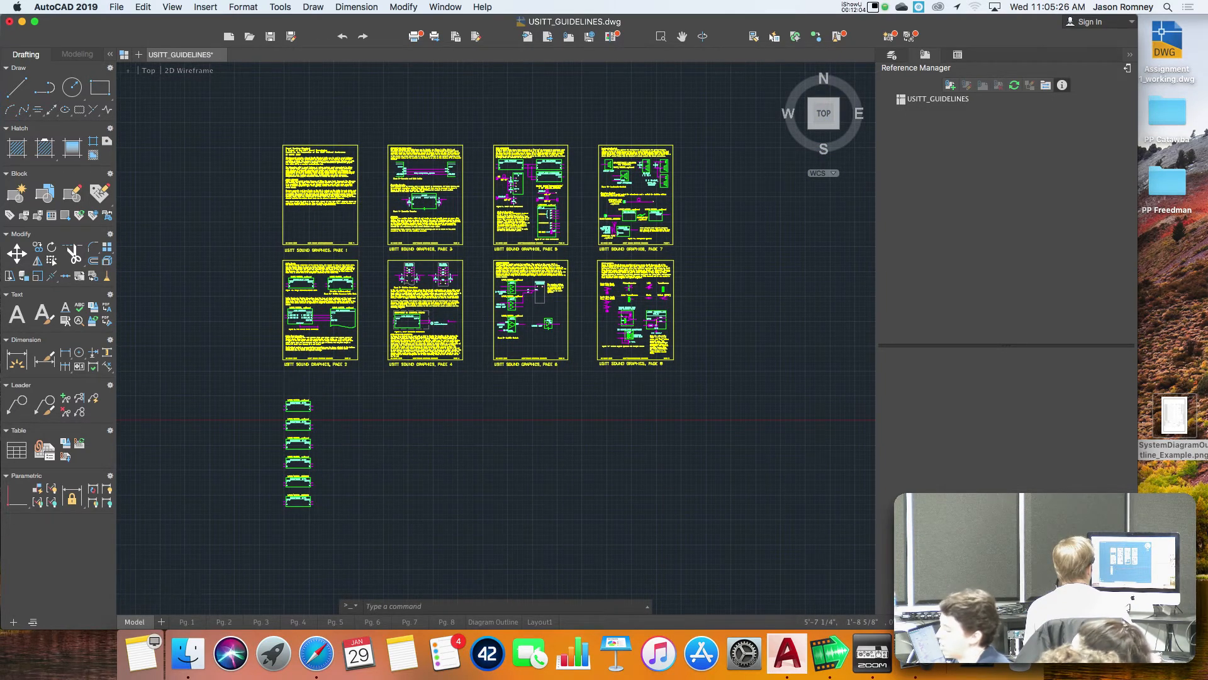
{"action": "scroll", "coordinate": [555, 215], "scroll_direction": "up", "scroll_amount": 10}
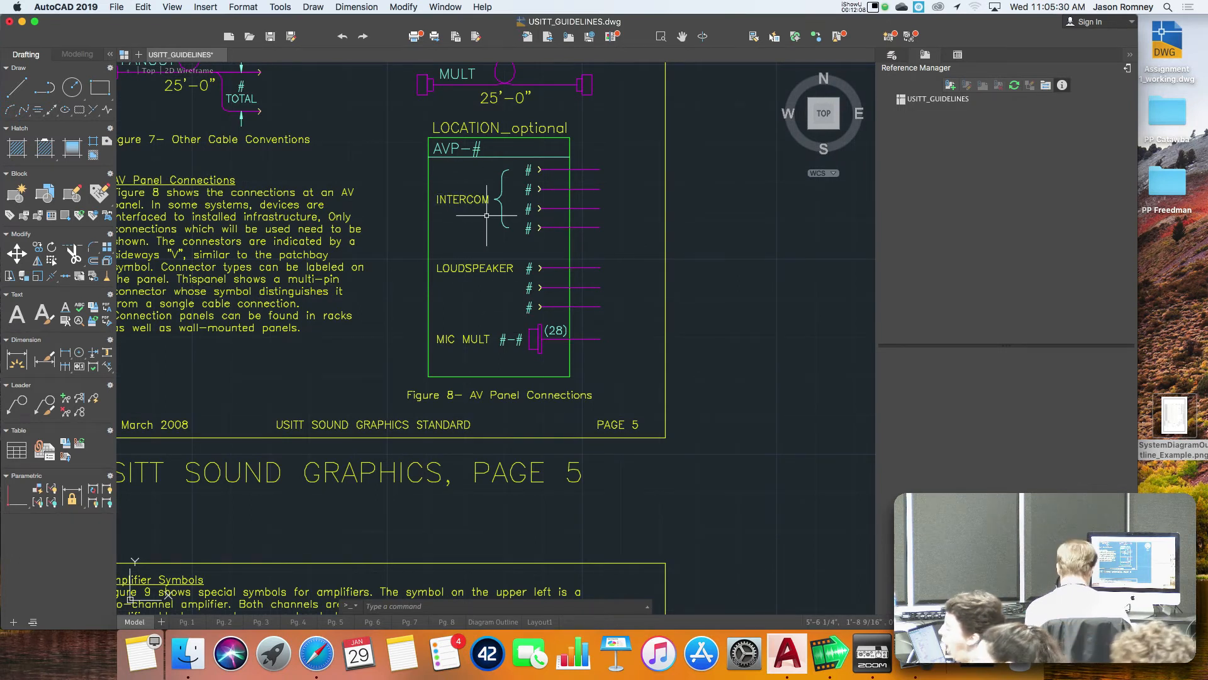
{"action": "type", "text": "co"}
{"action": "key", "text": "Return"}
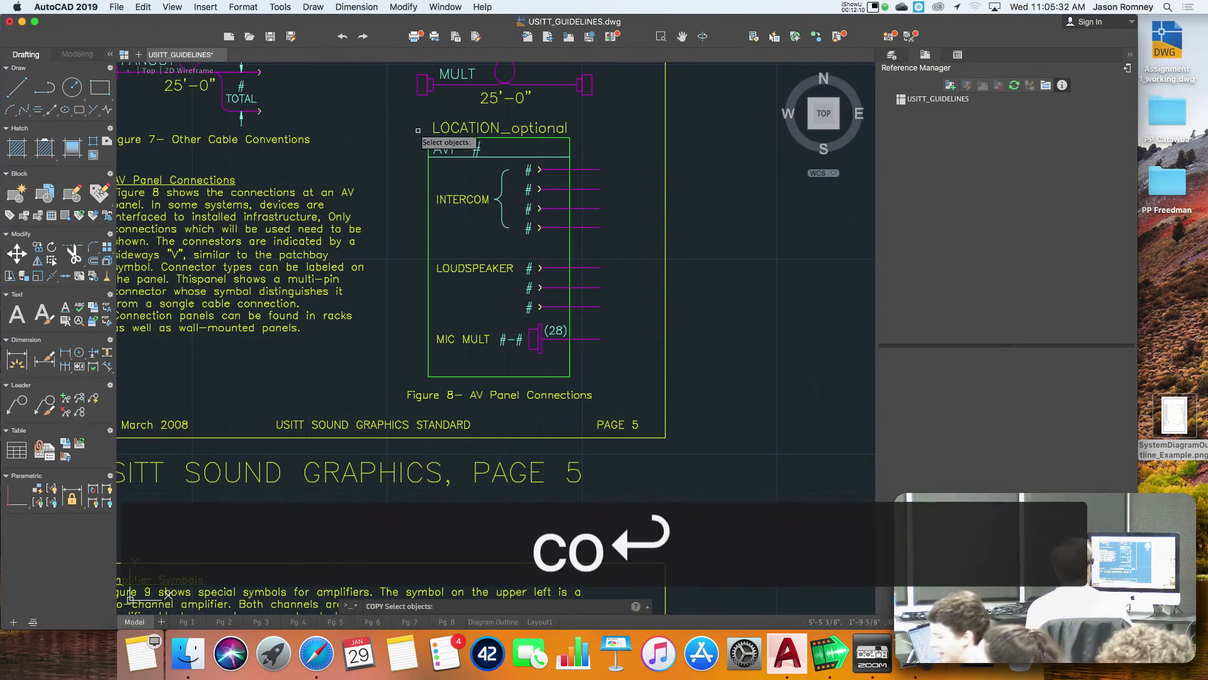
{"action": "left_click", "coordinate": [408, 111]}
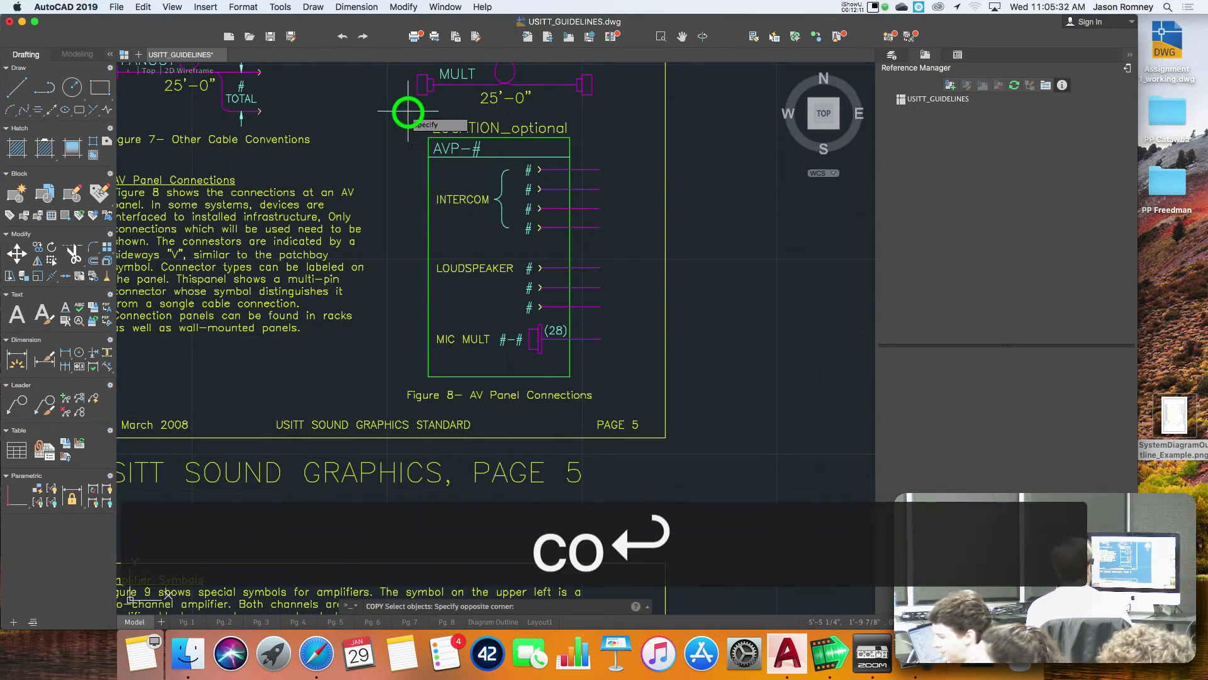
{"action": "left_click", "coordinate": [631, 383]}
{"action": "key", "text": "Return"}
{"action": "left_click", "coordinate": [424, 137]}
{"action": "scroll", "coordinate": [440, 298], "scroll_direction": "down", "scroll_amount": 9}
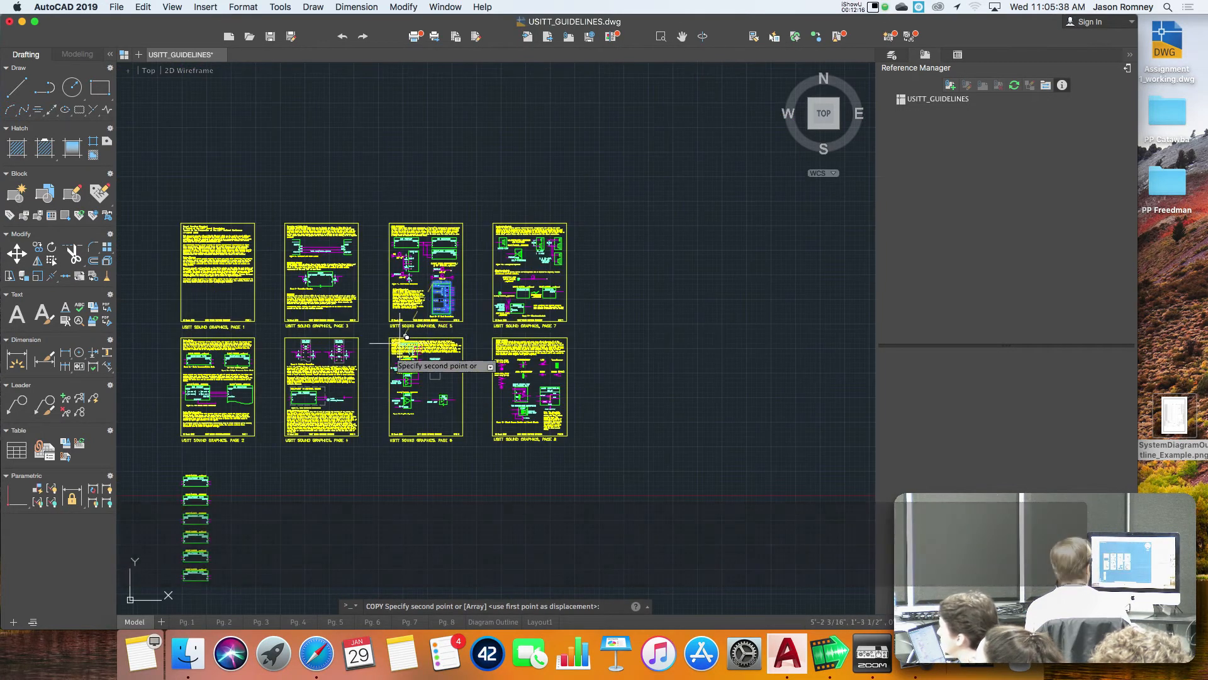
{"action": "left_click", "coordinate": [250, 480]}
{"action": "key", "text": "Return"}
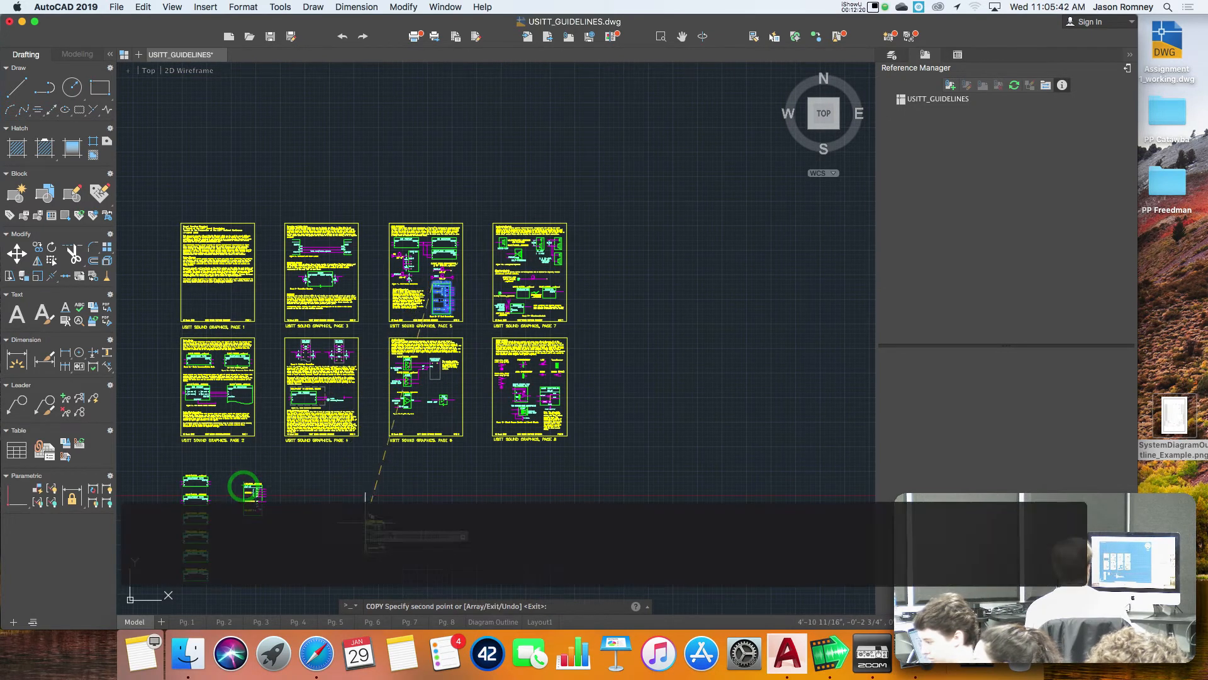
Step: Mirror the copied AVP-# panel's connectors and inner labels about the vertical line through the frame's lower and upper edge midpoints, erasing the source objects
{"action": "scroll", "coordinate": [249, 522], "scroll_direction": "up", "scroll_amount": 7}
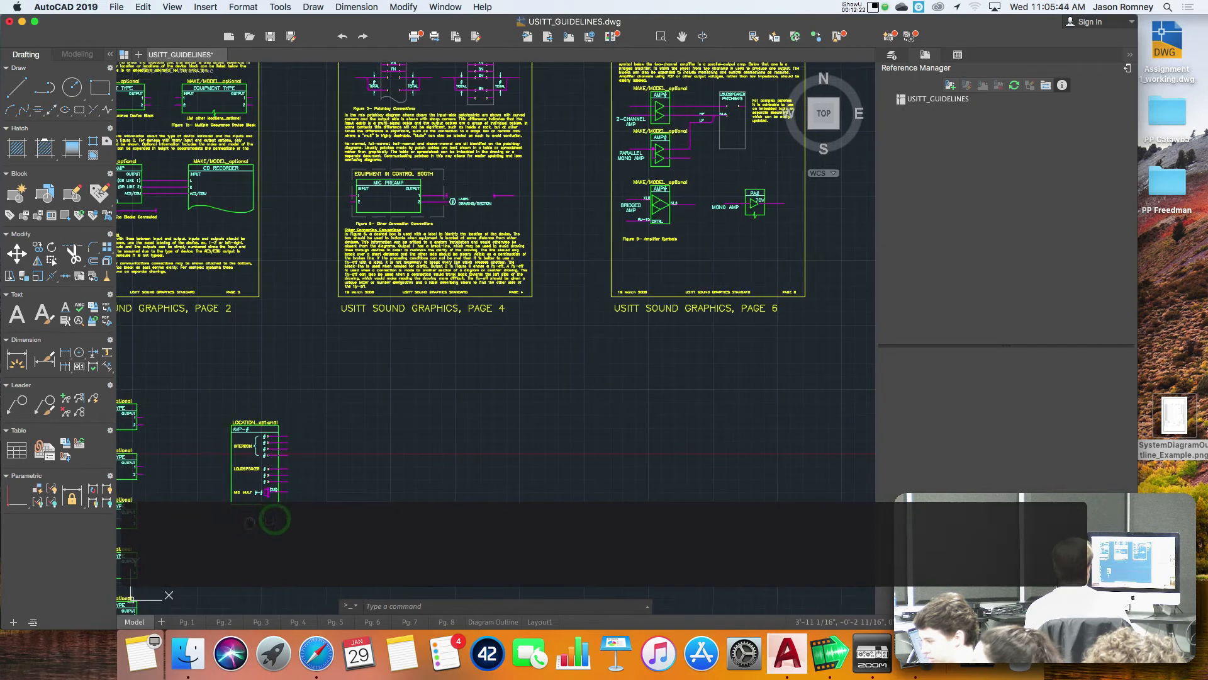
{"action": "scroll", "coordinate": [340, 505], "scroll_direction": "up", "scroll_amount": 3}
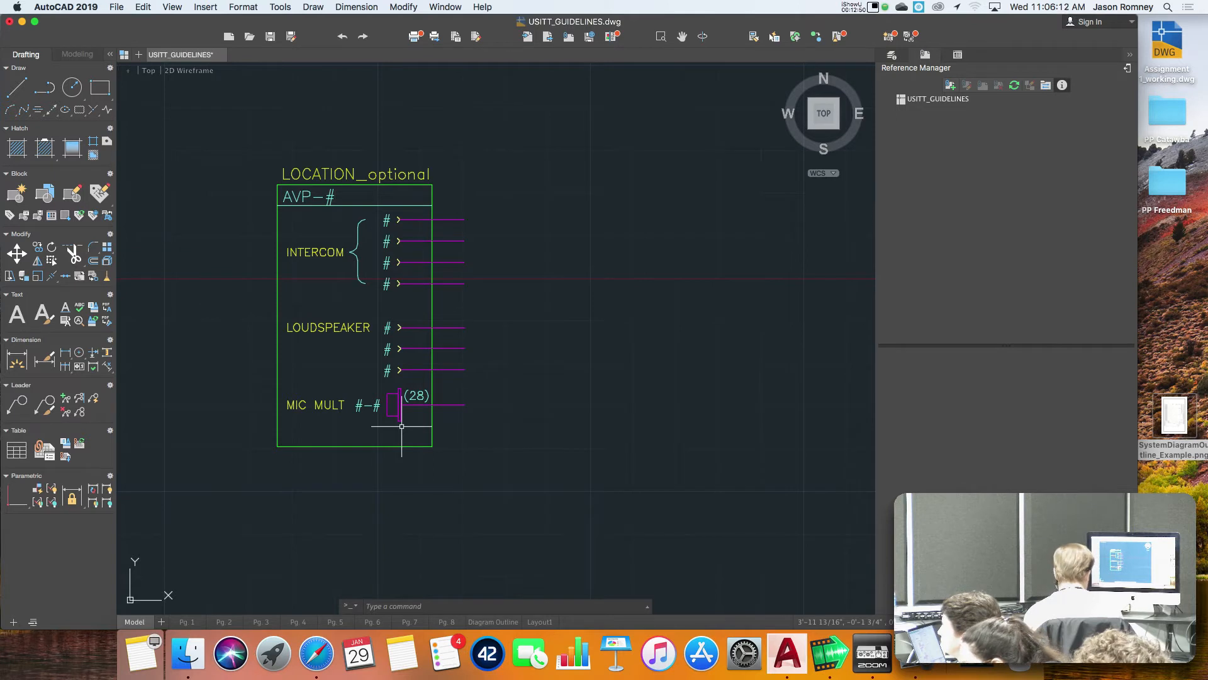
{"action": "type", "text": "mi"}
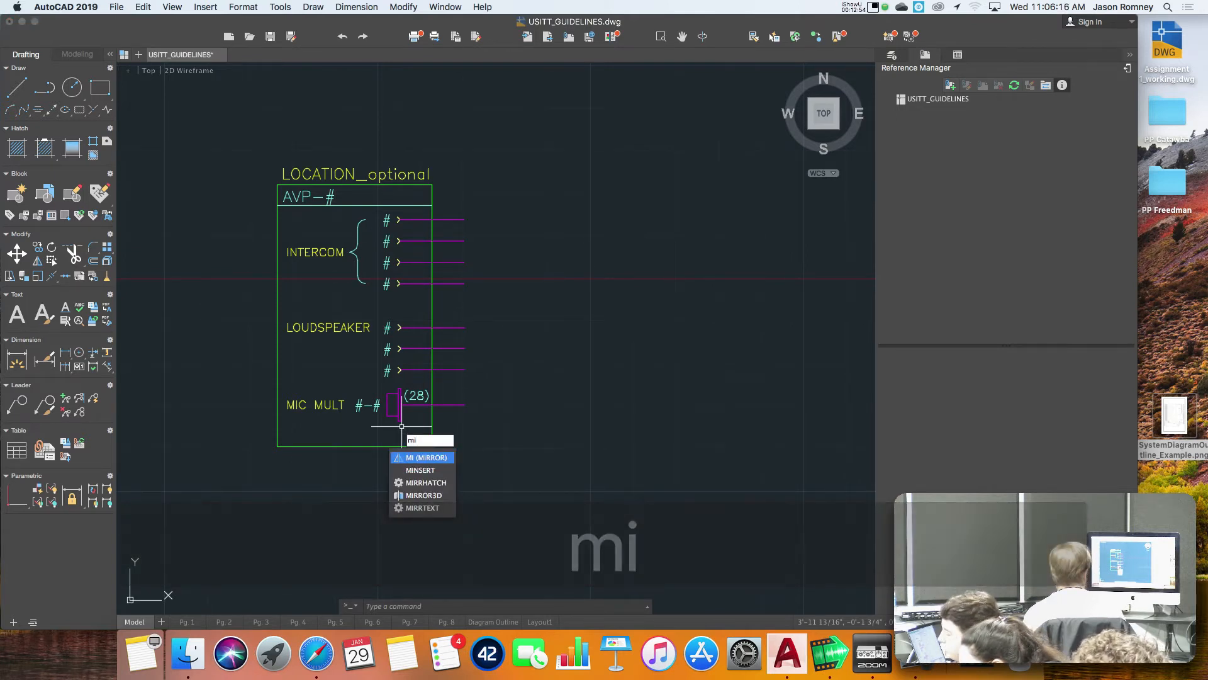
{"action": "key", "text": "Return"}
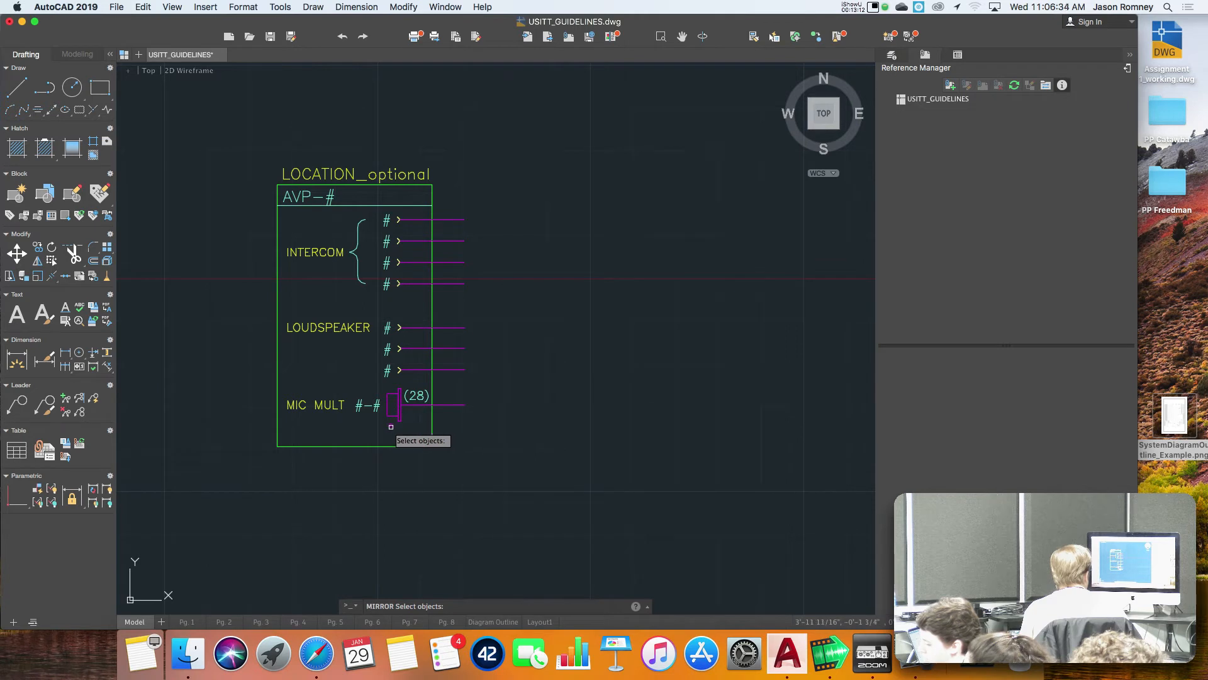
{"action": "left_click", "coordinate": [254, 433]}
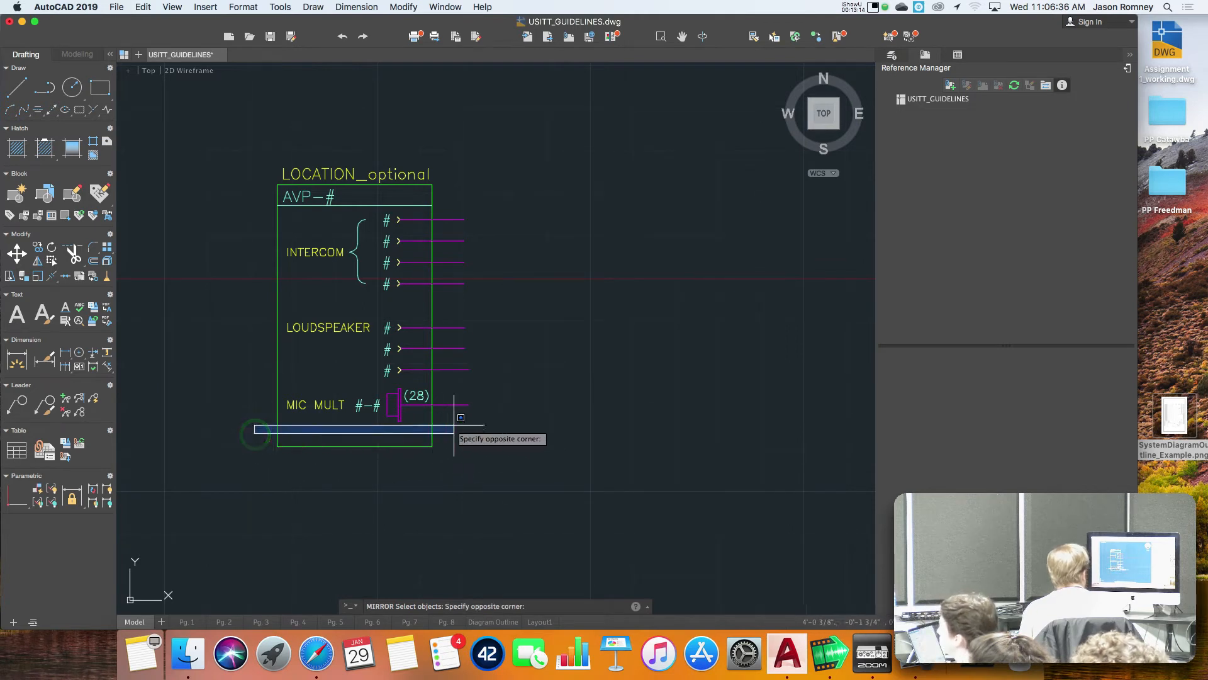
{"action": "left_click", "coordinate": [495, 209]}
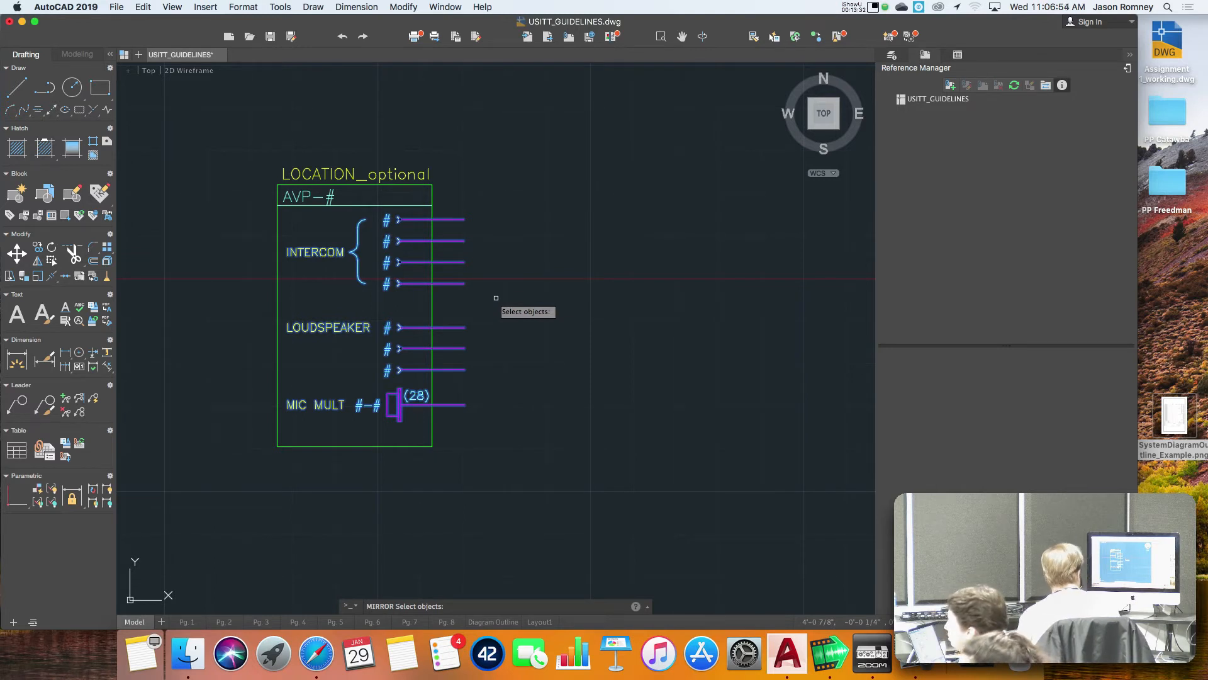
{"action": "key", "text": "Return"}
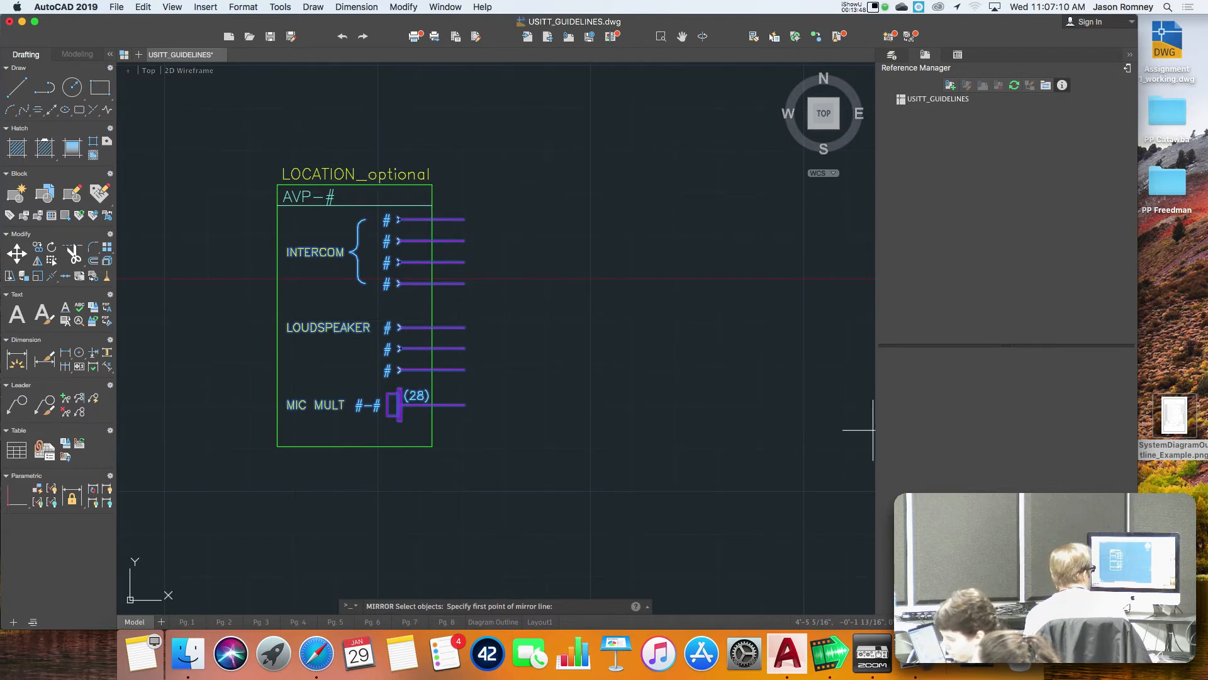
{"action": "left_click", "coordinate": [1044, 621]}
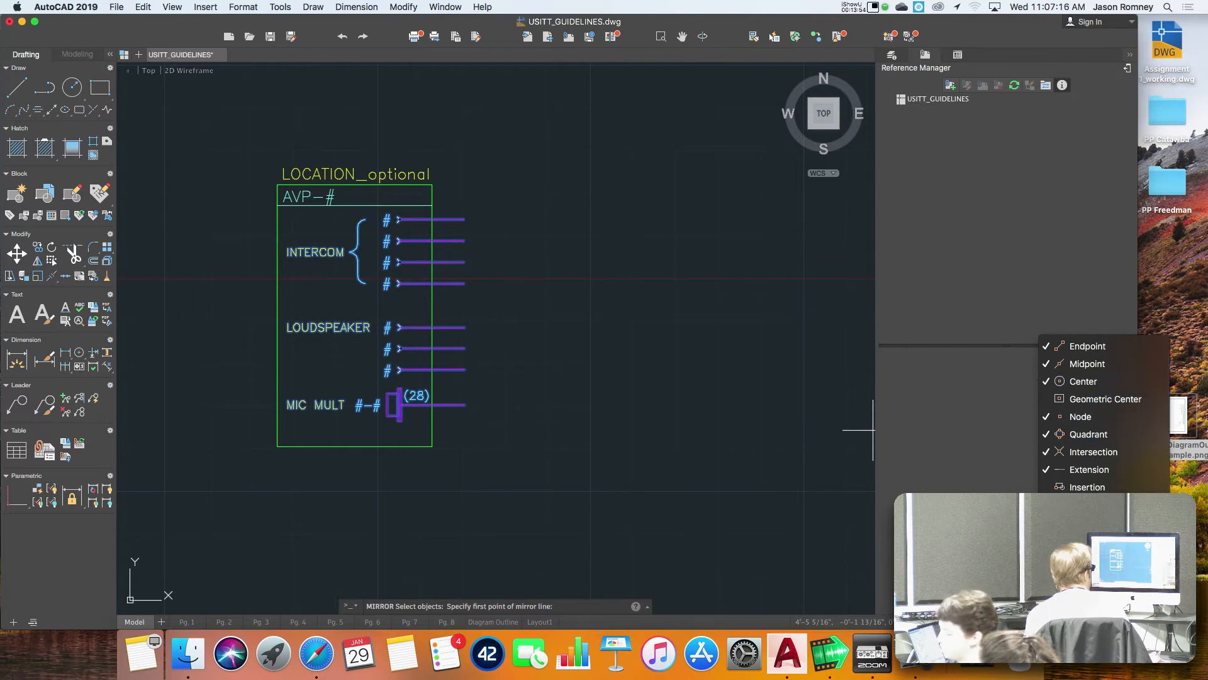
{"action": "left_click", "coordinate": [871, 458]}
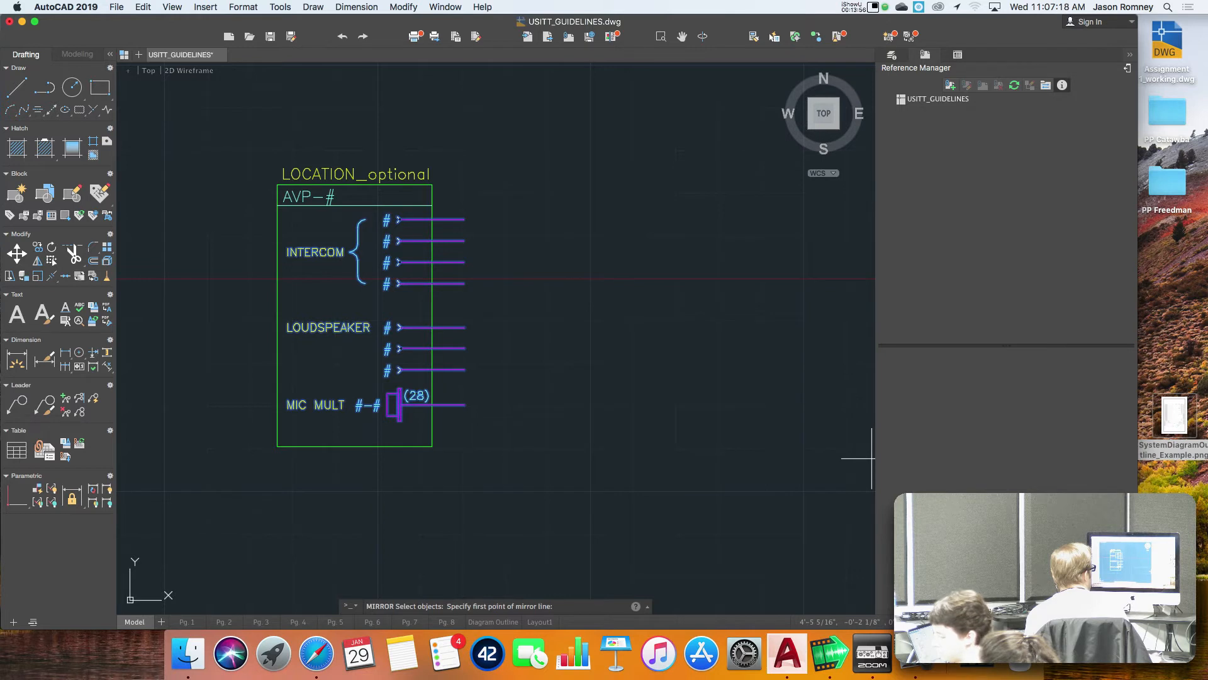
{"action": "left_click", "coordinate": [354, 447]}
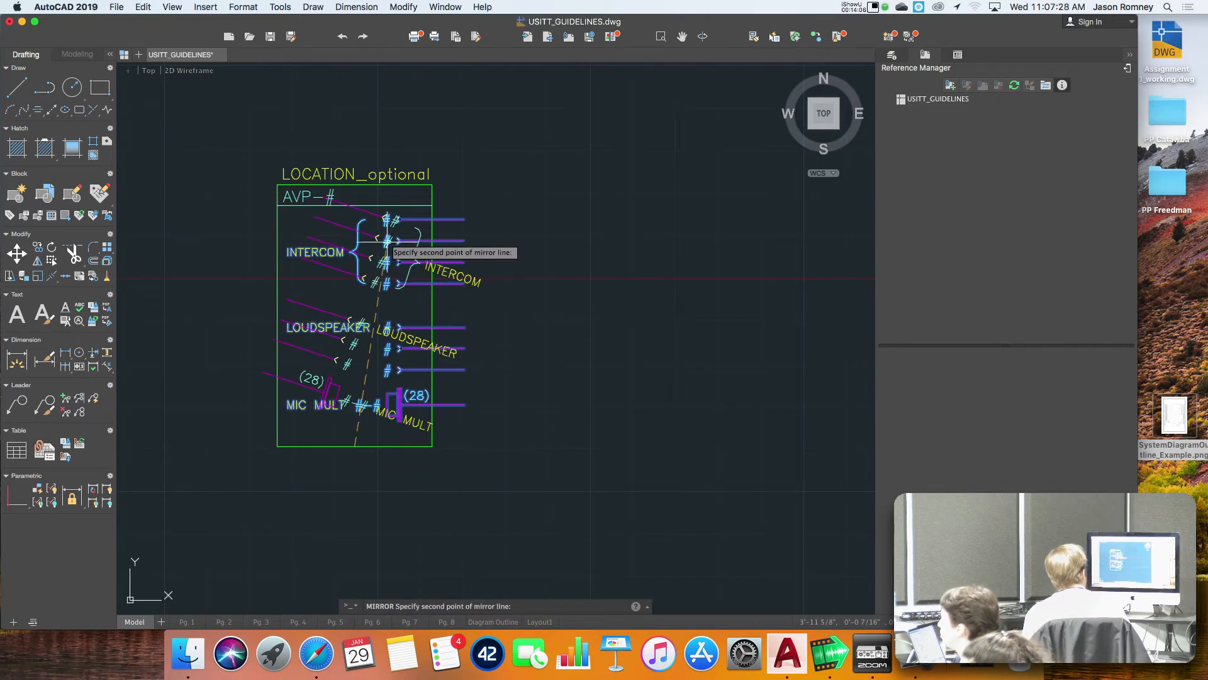
{"action": "left_click", "coordinate": [354, 185]}
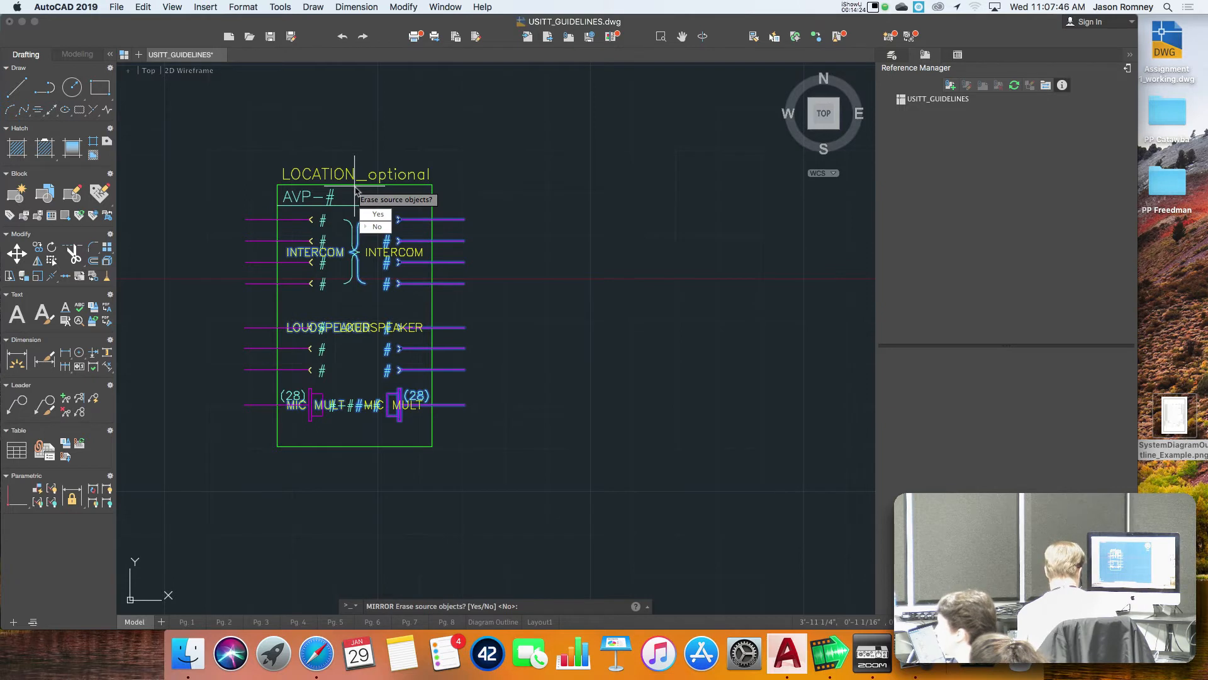
{"action": "type", "text": "yes"}
{"action": "key", "text": "Return"}
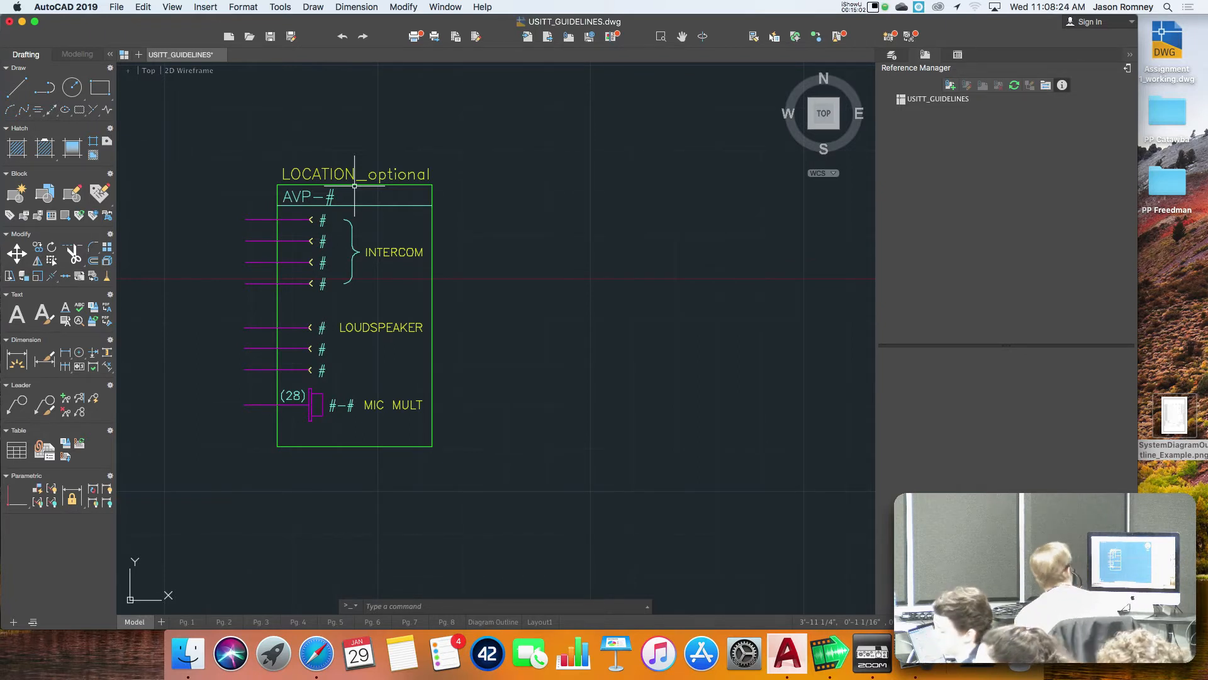
Step: Examine which running object snap modes are enabled in the object snap list
{"action": "scroll", "coordinate": [345, 270], "scroll_direction": "down", "scroll_amount": 1}
{"action": "scroll", "coordinate": [345, 270], "scroll_direction": "down", "scroll_amount": 4}
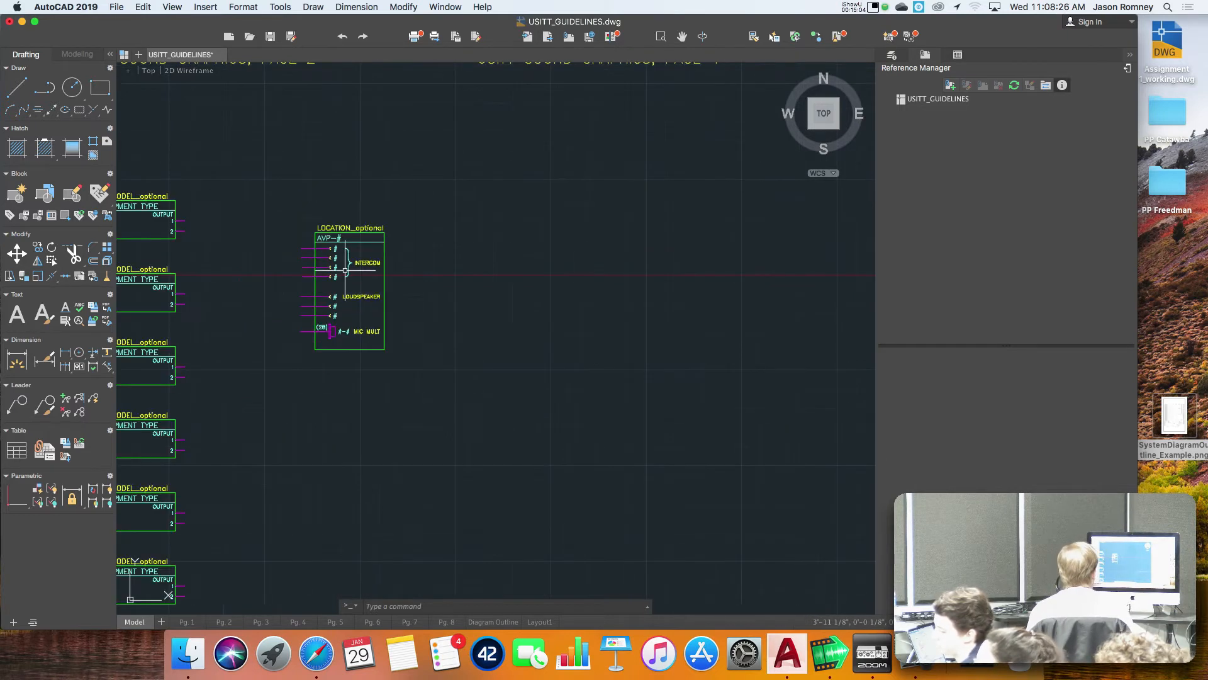
{"action": "middle_click_drag", "start_coordinate": [210, 270], "coordinate": [366, 309]}
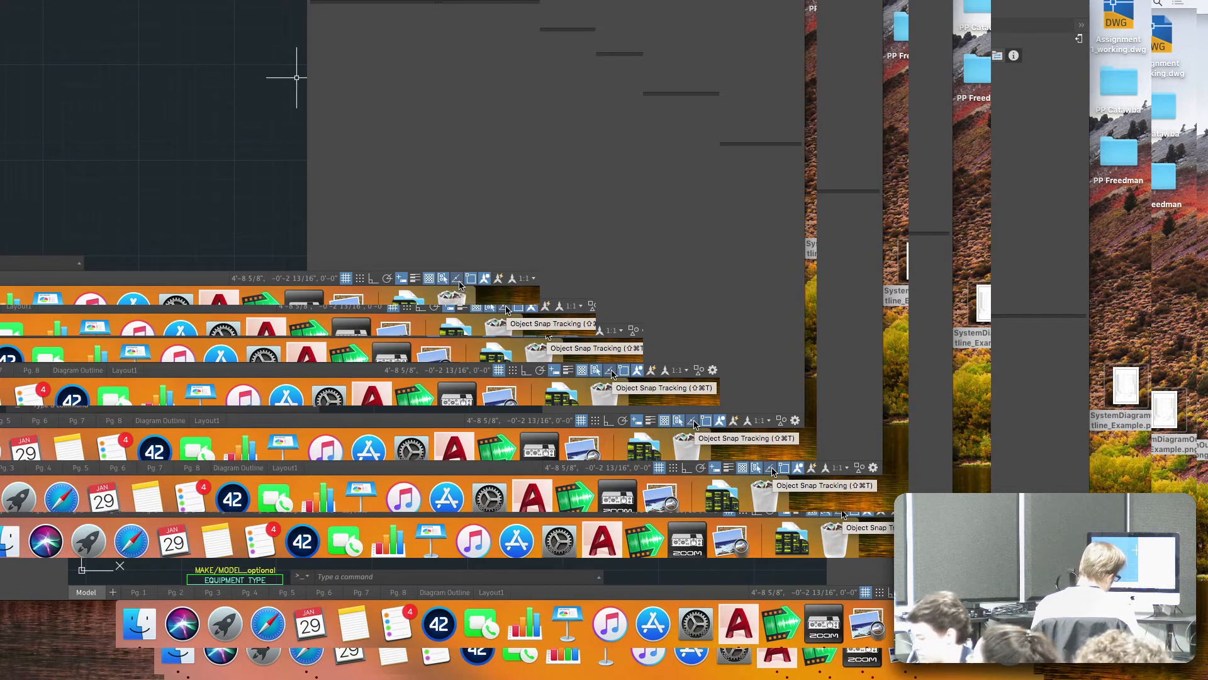
{"action": "left_click", "coordinate": [456, 280]}
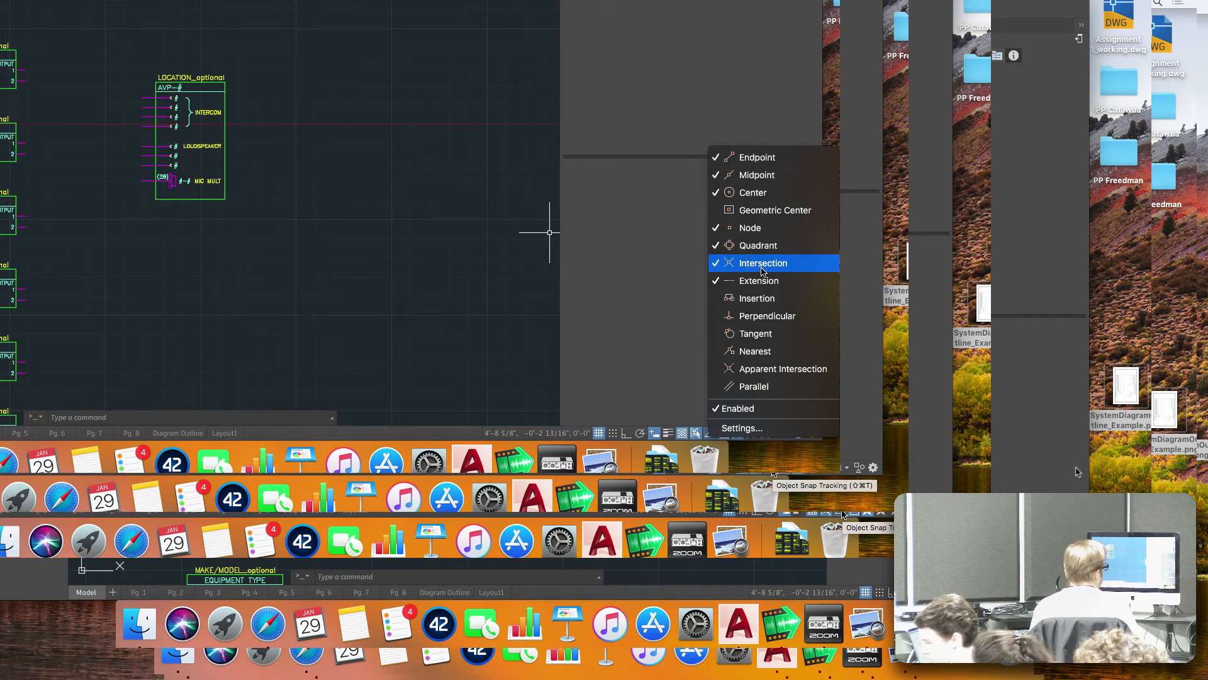
{"action": "left_click", "coordinate": [712, 436]}
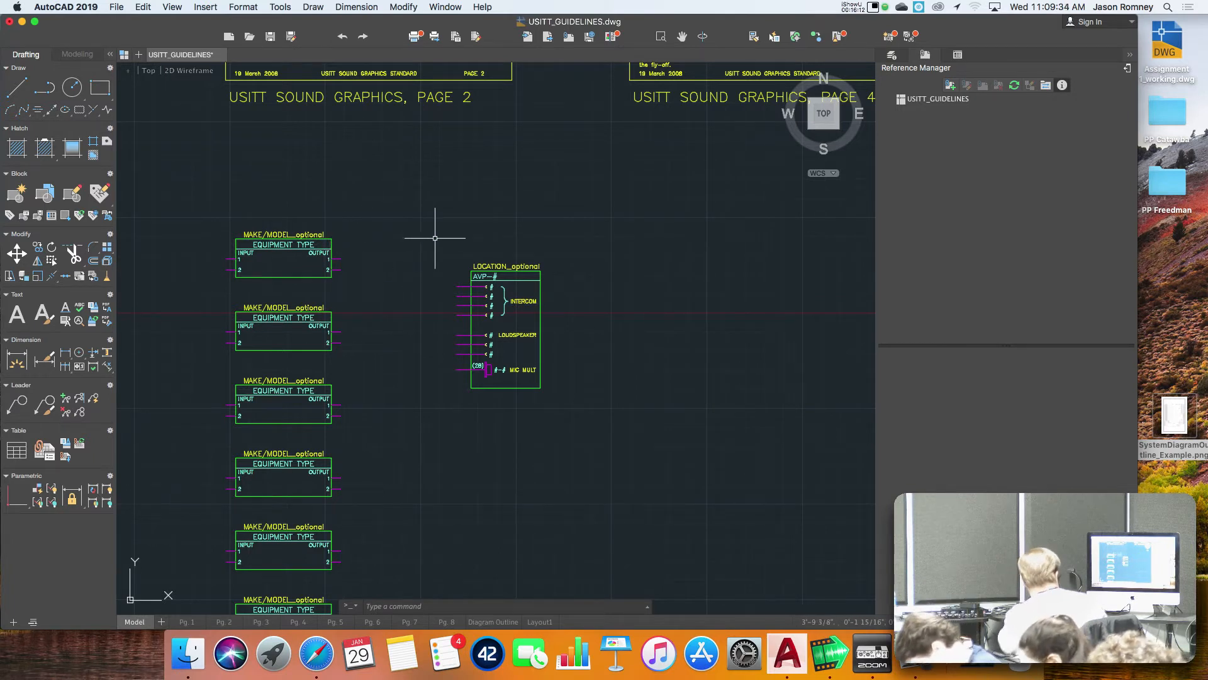
Step: Move the mirrored AVP-# panel by its upper-left corner so its upper edge lines up with the first device block's upper edge
{"action": "type", "text": "mo"}
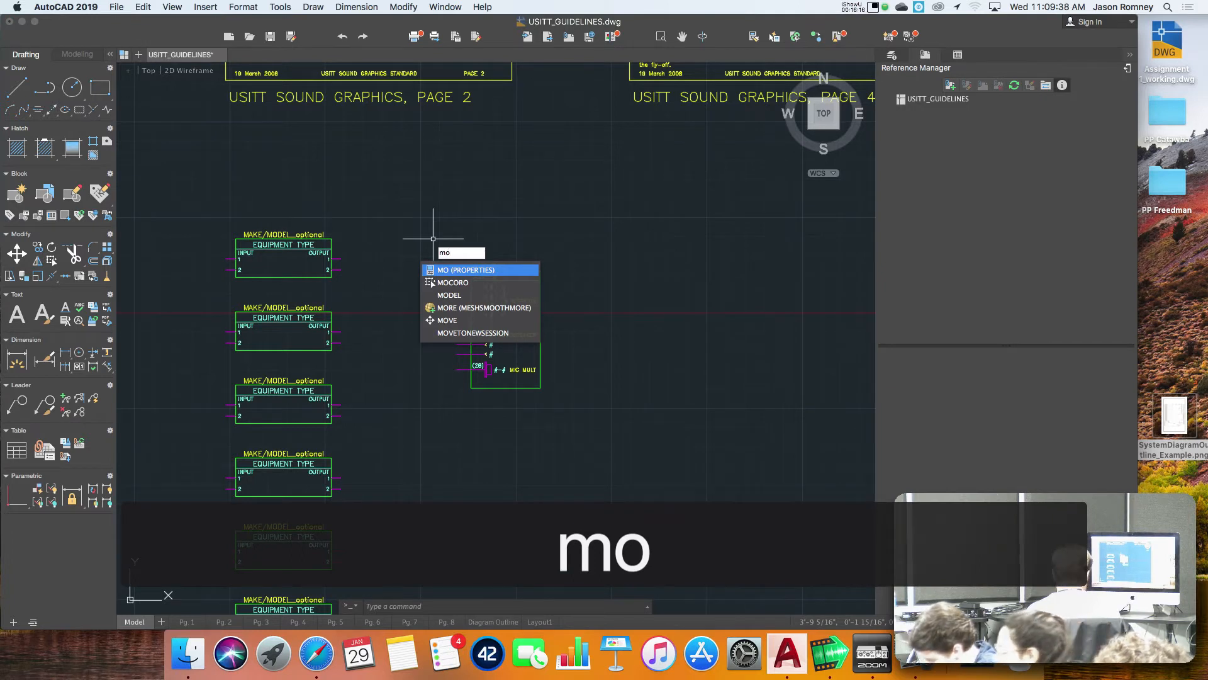
{"action": "type", "text": "ve"}
{"action": "key", "text": "Return"}
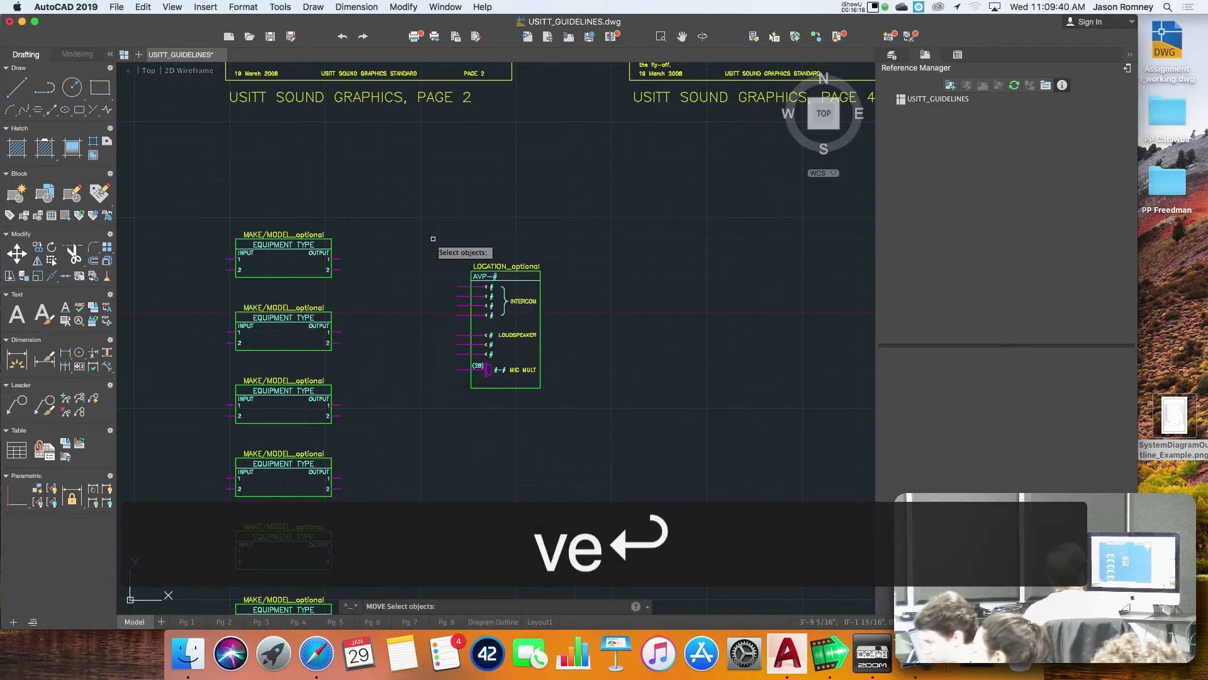
{"action": "left_click", "coordinate": [433, 239]}
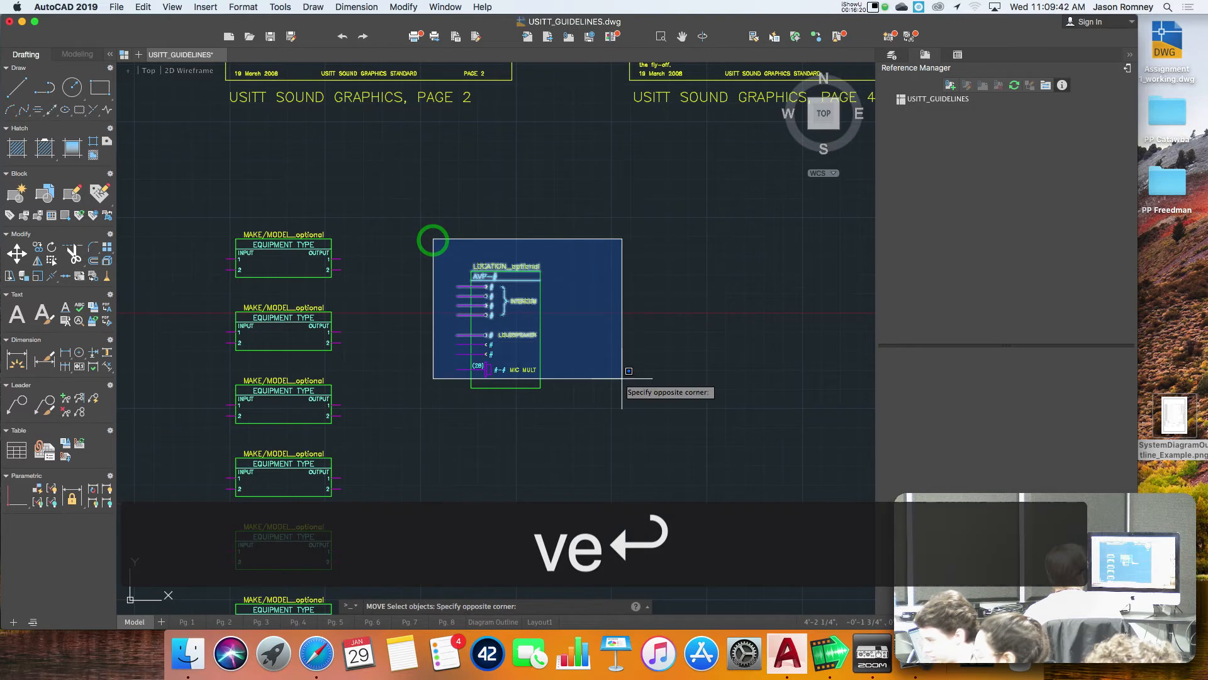
{"action": "left_click", "coordinate": [629, 408]}
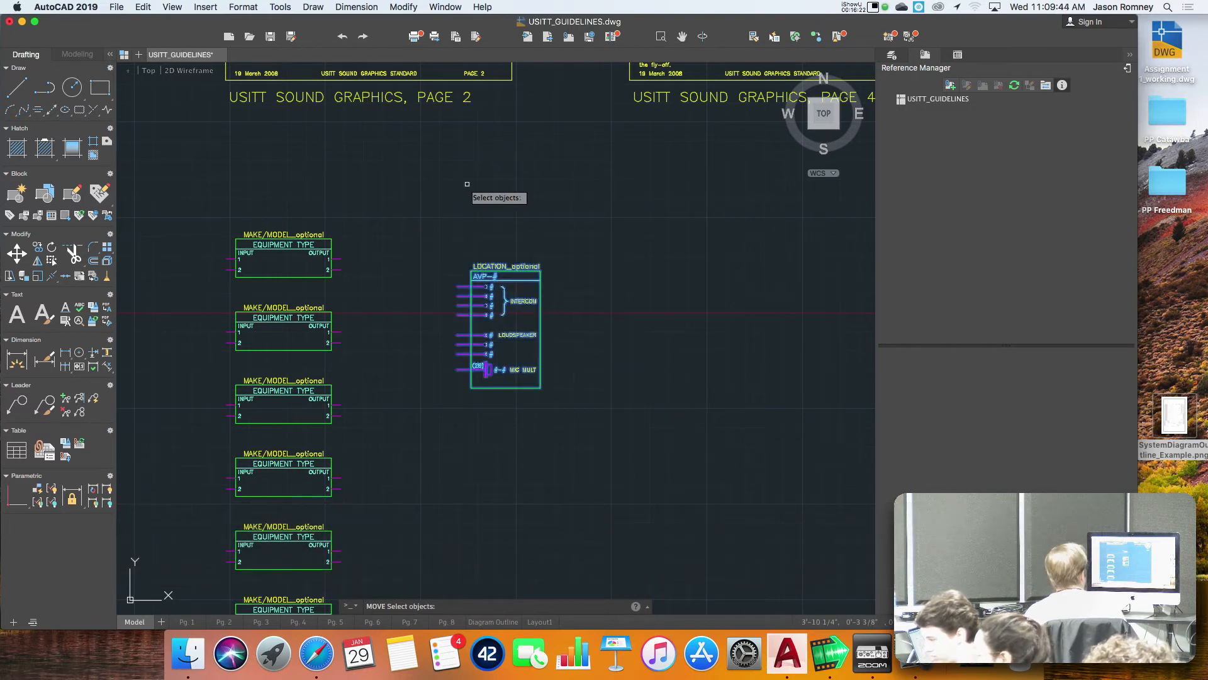
{"action": "key", "text": "Return"}
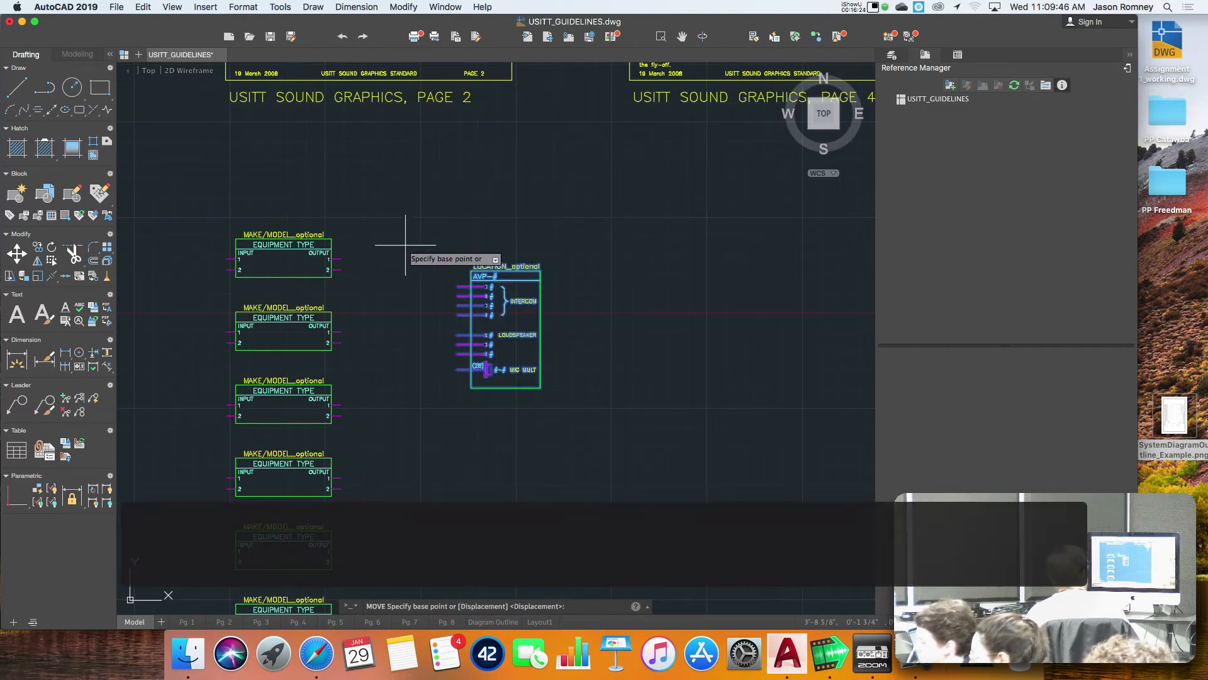
{"action": "left_click", "coordinate": [470, 271]}
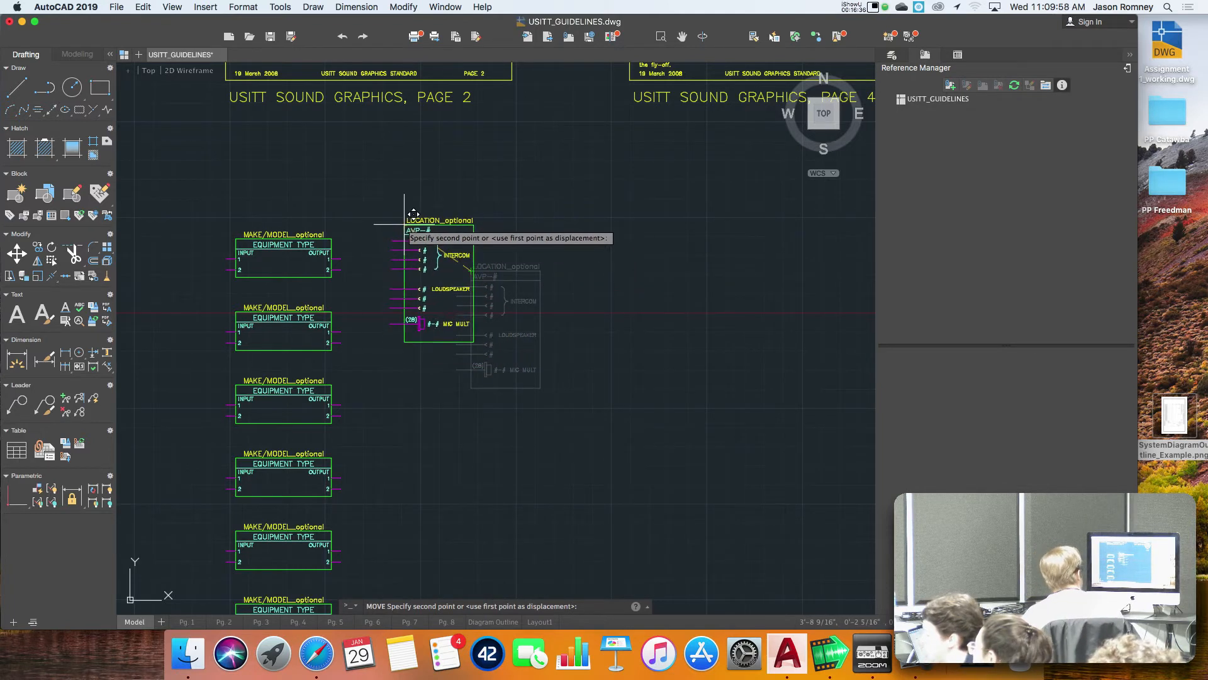
{"action": "scroll", "coordinate": [364, 235], "scroll_direction": "up", "scroll_amount": 1}
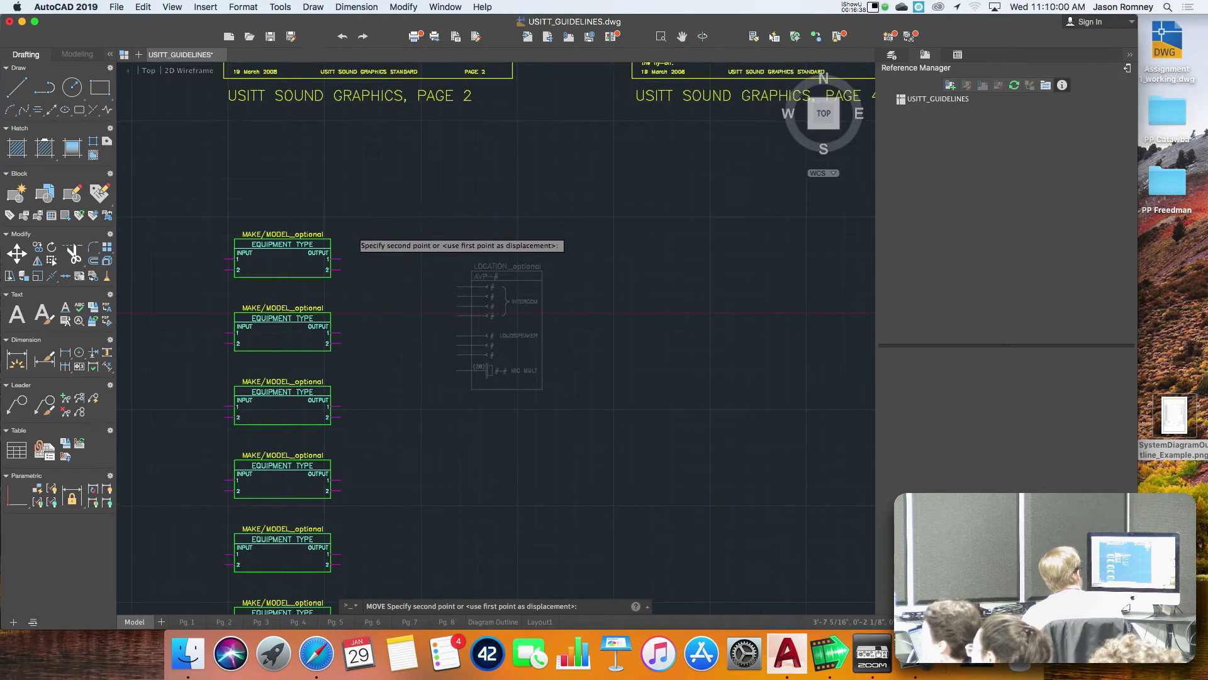
{"action": "scroll", "coordinate": [365, 239], "scroll_direction": "up", "scroll_amount": 1}
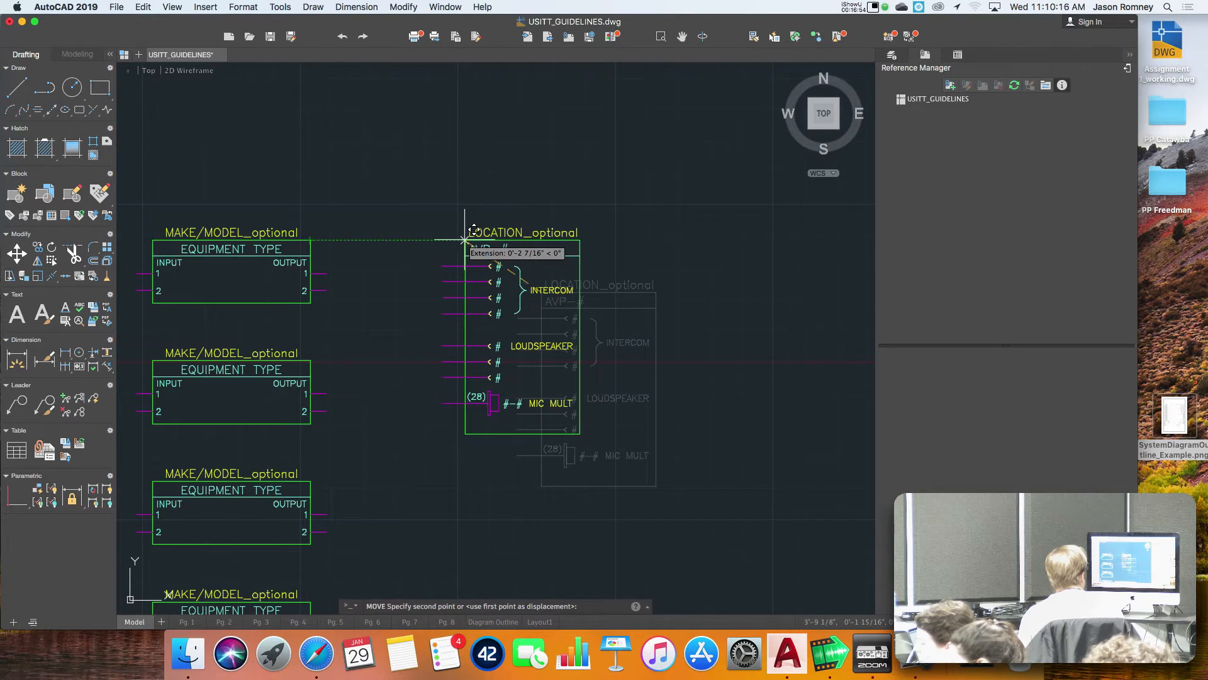
{"action": "left_click", "coordinate": [462, 239]}
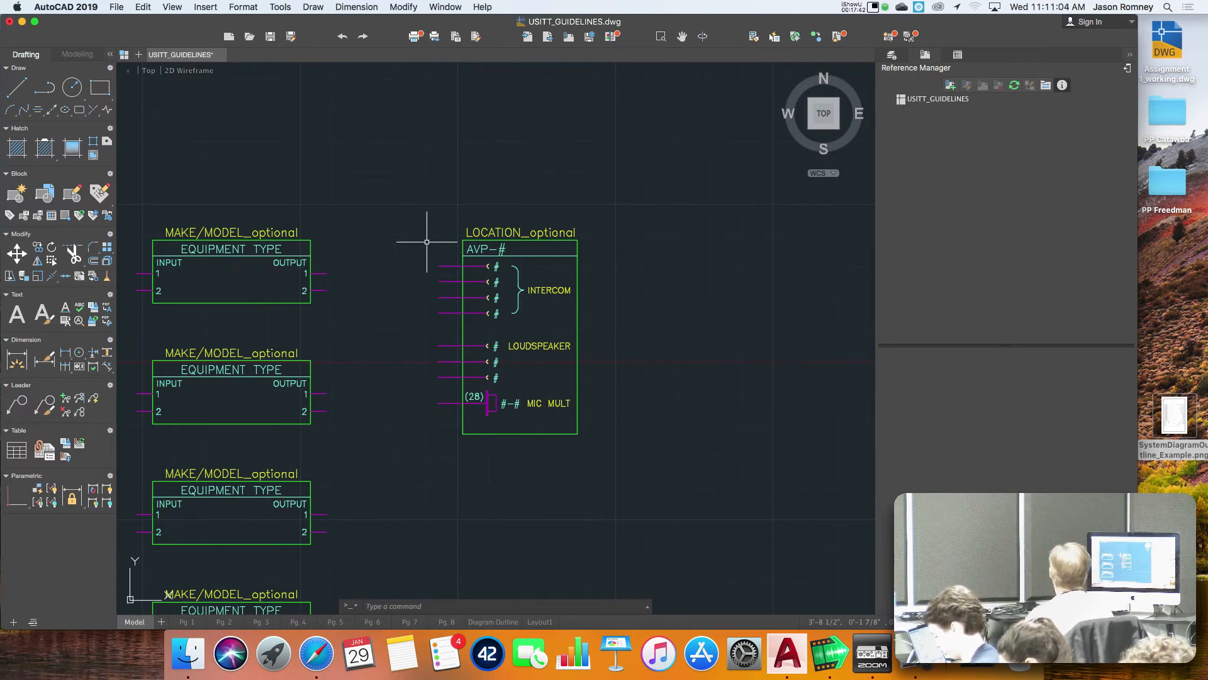
Step: Copy the AVP-# panel straight down from its upper-left corner, level with the third device block's upper edge, and end the copying
{"action": "mouse_move", "coordinate": [427, 248]}
{"action": "middle_mouse_down"}
{"action": "mouse_move", "coordinate": [440, 197]}
{"action": "mouse_move", "coordinate": [461, 185]}
{"action": "middle_mouse_up"}
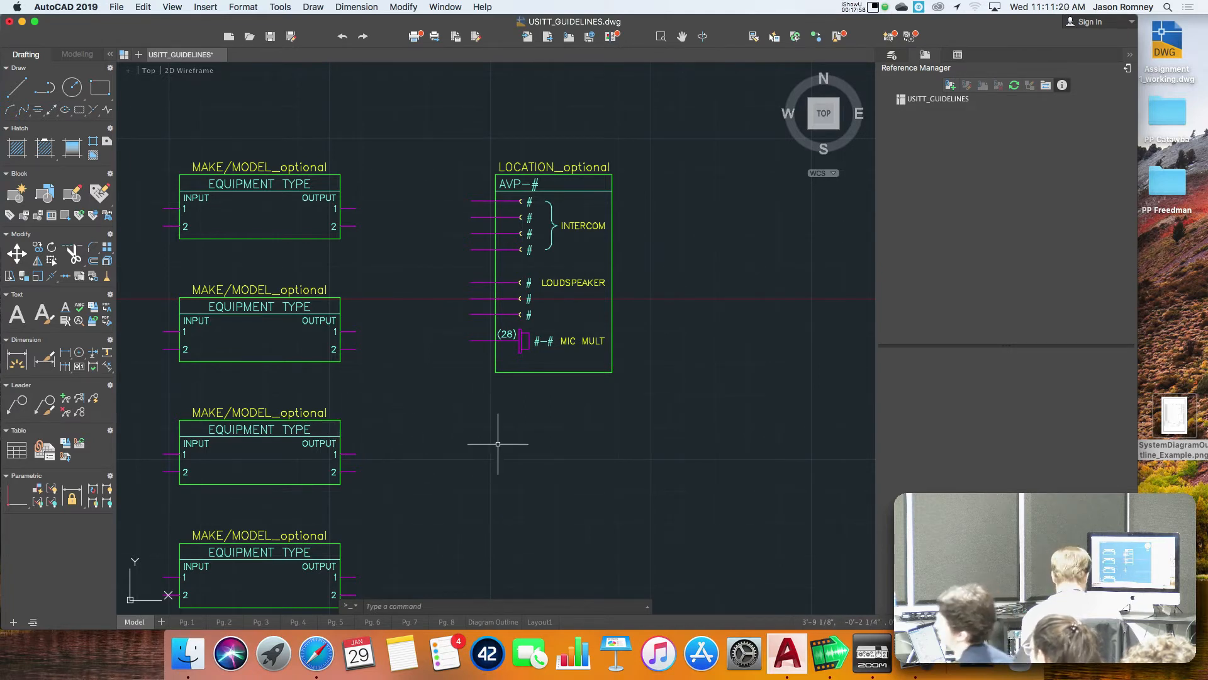
{"action": "type", "text": "co"}
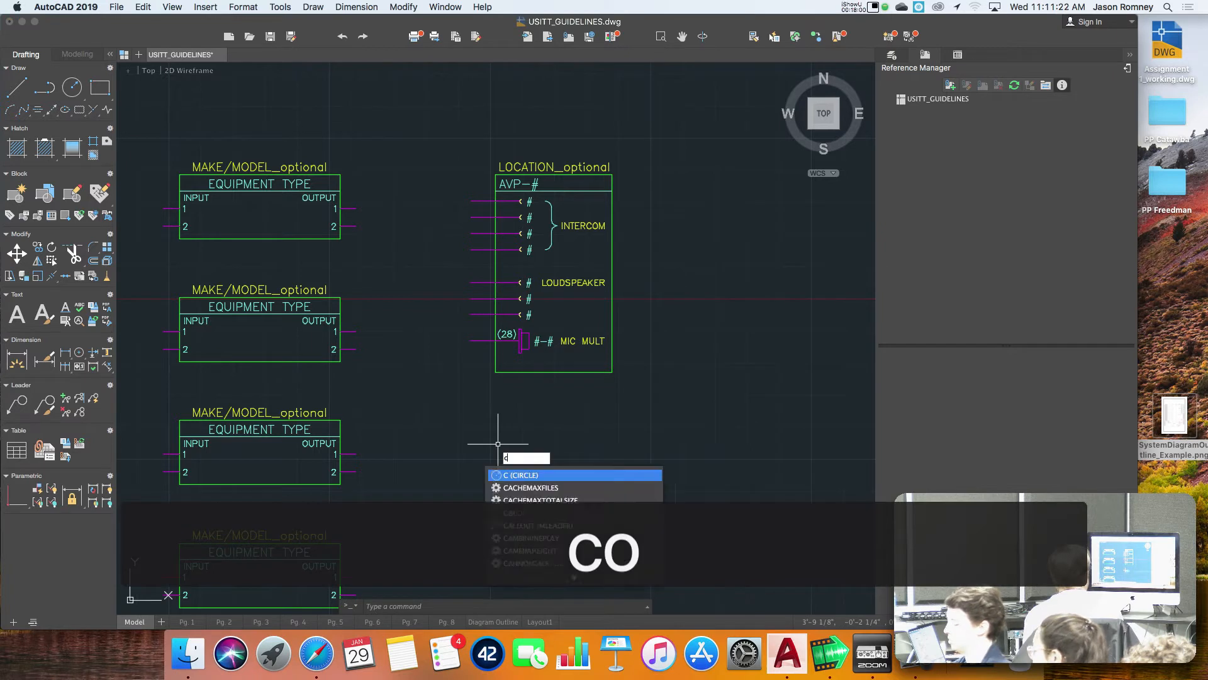
{"action": "key", "text": "Return"}
{"action": "left_click", "coordinate": [426, 135]}
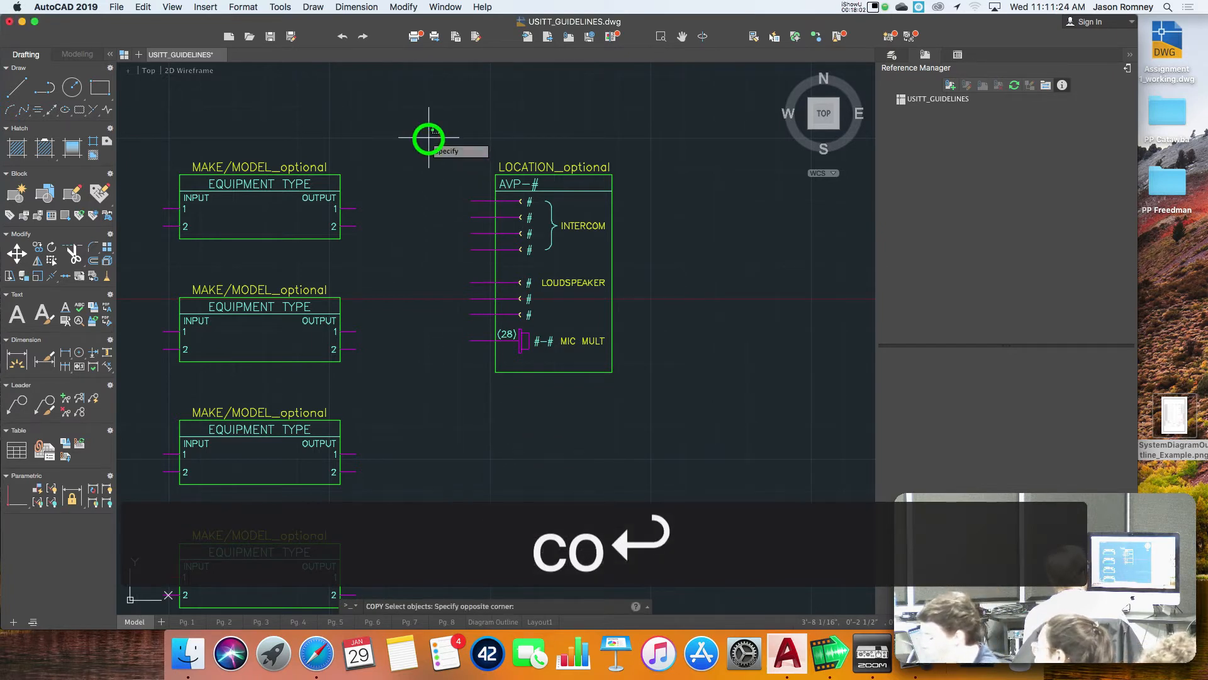
{"action": "left_click", "coordinate": [666, 420]}
{"action": "key", "text": "Return"}
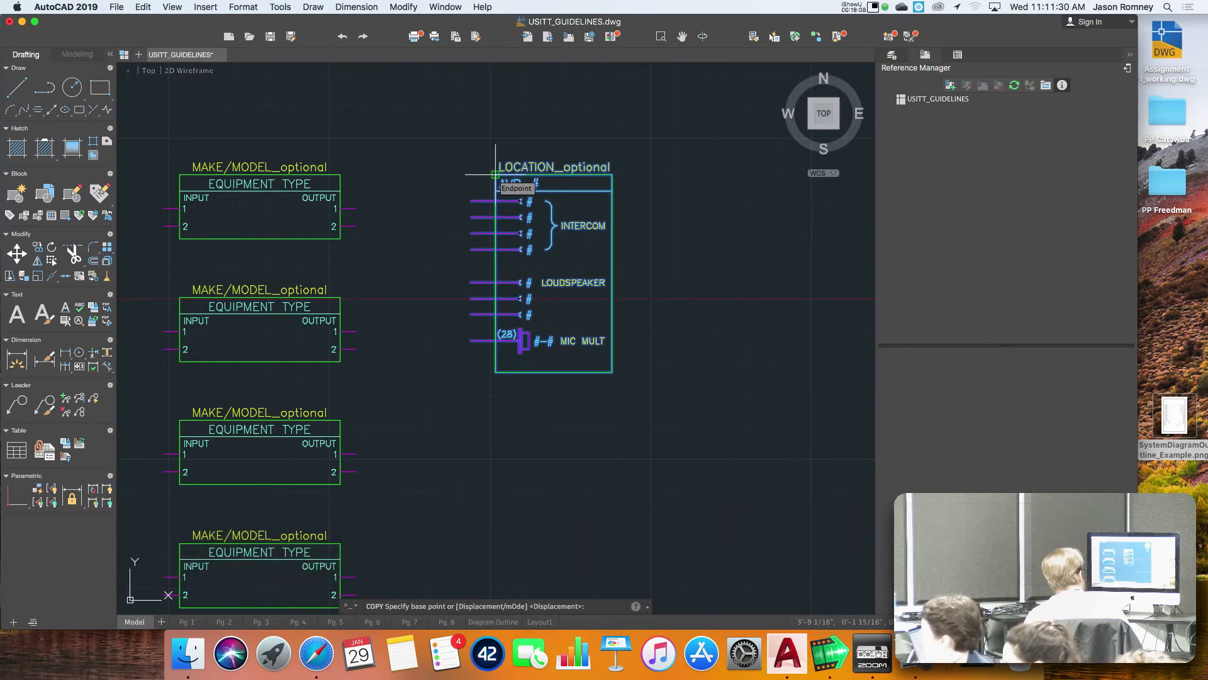
{"action": "left_click", "coordinate": [496, 175]}
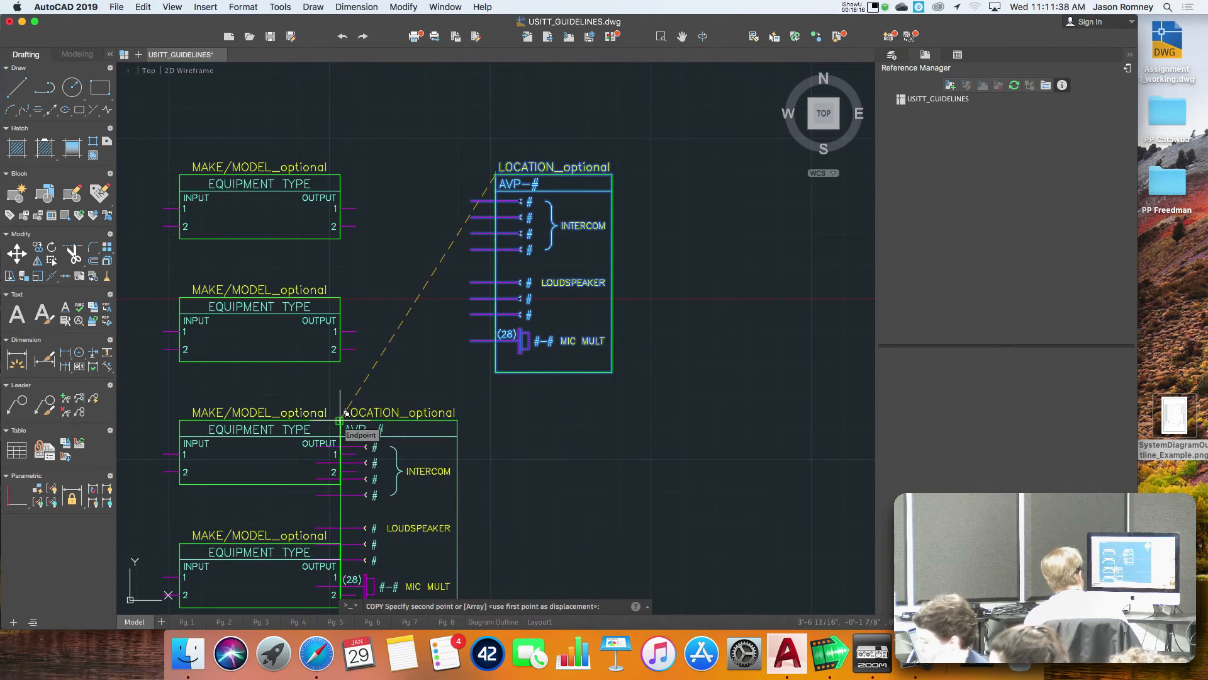
{"action": "left_click", "coordinate": [496, 419]}
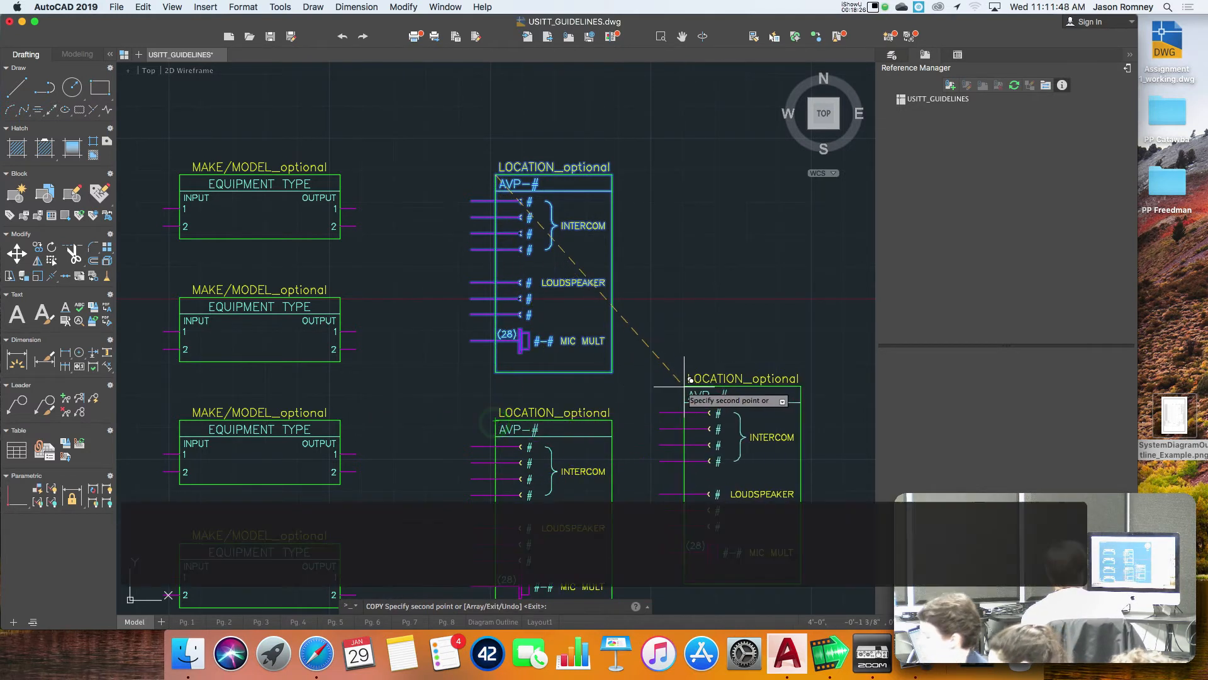
{"action": "key", "text": "Escape"}
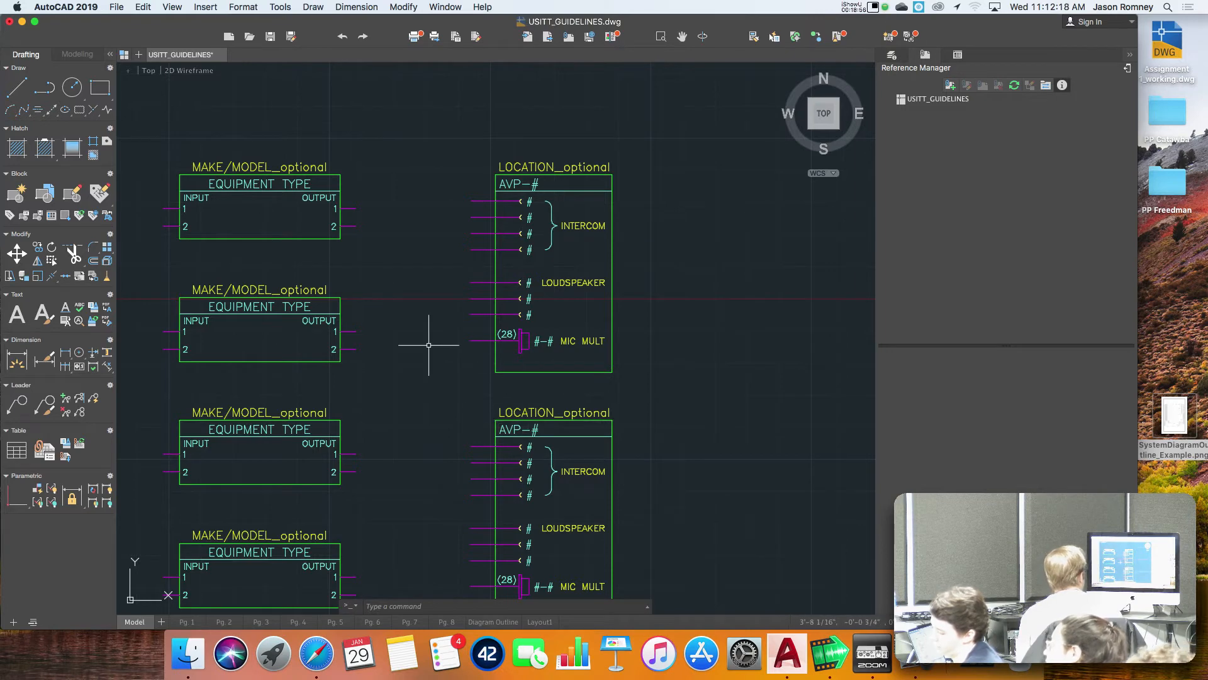
Step: Copy the circled # microphone symbol with its MAKE/MODEL_optional label from Figure 11 on page 7 to before the first device block, level with input 1
{"action": "middle_click_drag", "start_coordinate": [440, 329], "coordinate": [468, 293]}
{"action": "scroll", "coordinate": [497, 303], "scroll_direction": "down", "scroll_amount": 5}
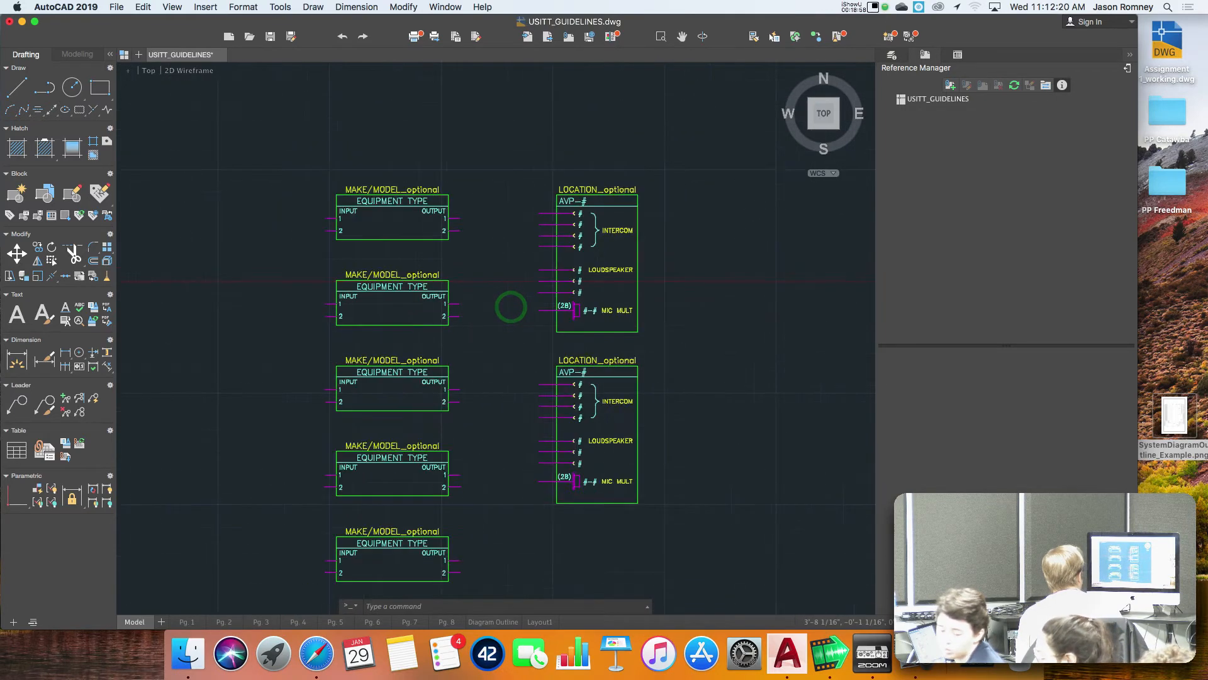
{"action": "mouse_move", "coordinate": [590, 283]}
{"action": "middle_mouse_down"}
{"action": "mouse_move", "coordinate": [537, 367]}
{"action": "mouse_move", "coordinate": [509, 382]}
{"action": "middle_mouse_up"}
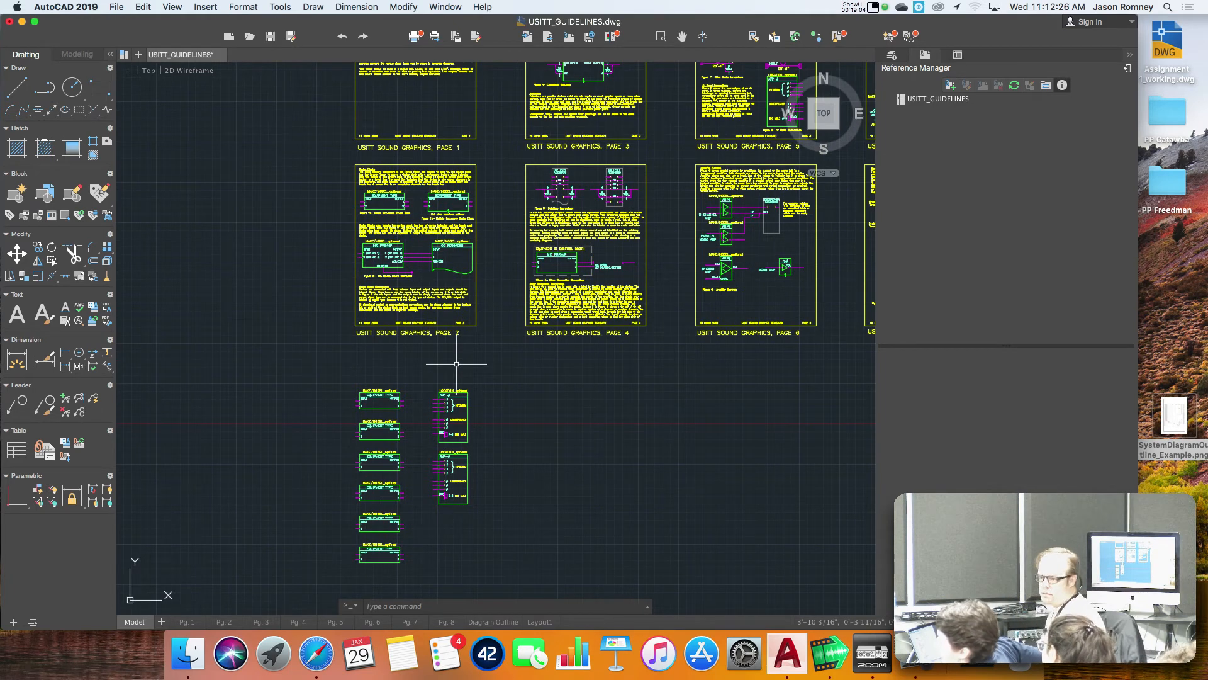
{"action": "middle_click_drag", "start_coordinate": [497, 330], "coordinate": [309, 406]}
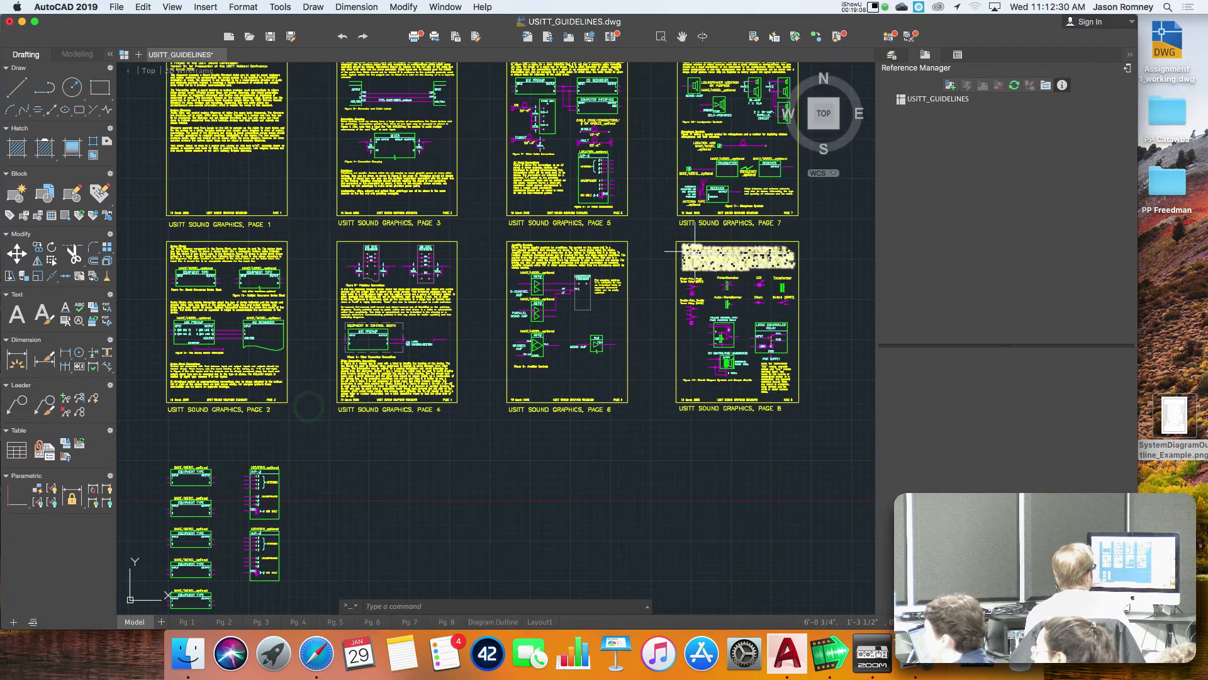
{"action": "scroll", "coordinate": [731, 153], "scroll_direction": "up", "scroll_amount": 10}
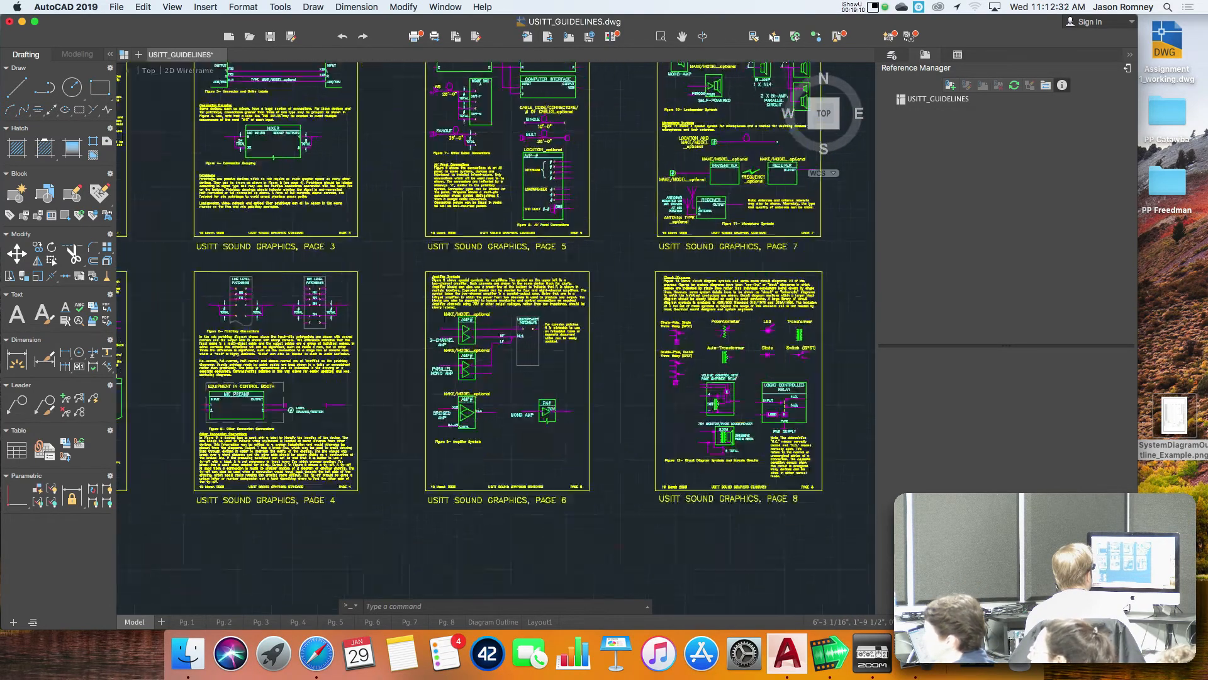
{"action": "scroll", "coordinate": [732, 153], "scroll_direction": "down", "scroll_amount": 10}
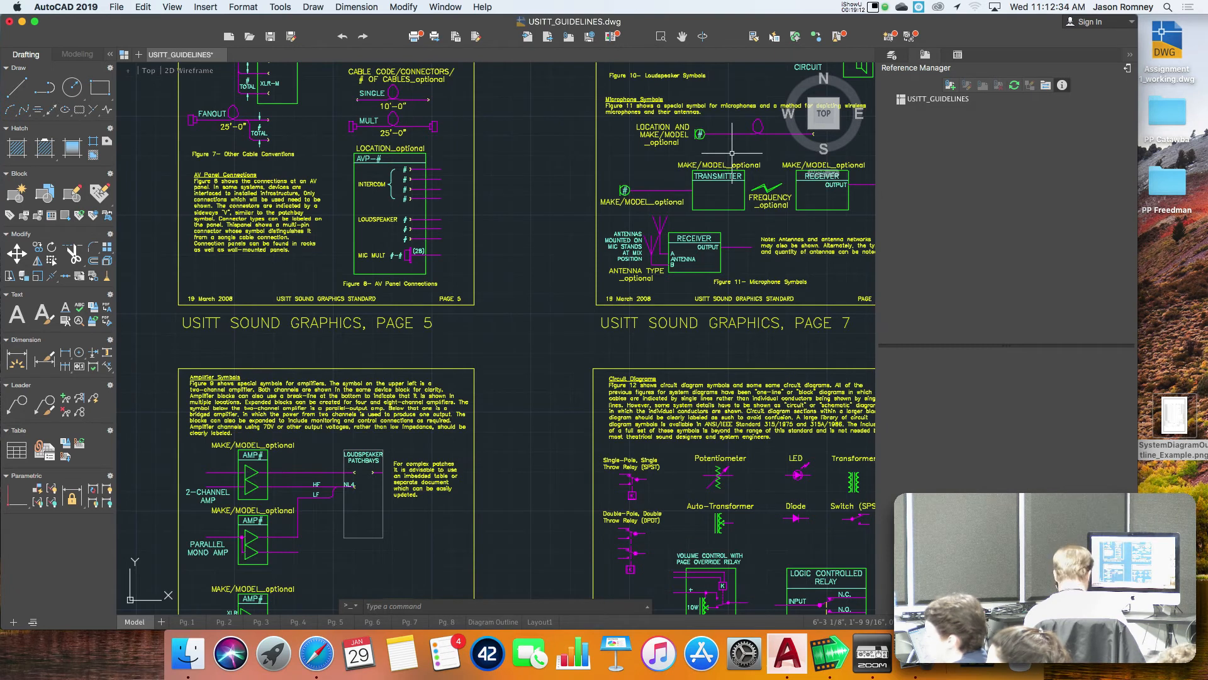
{"action": "type", "text": "co"}
{"action": "key", "text": "Return"}
{"action": "left_click", "coordinate": [683, 210]}
{"action": "left_click", "coordinate": [607, 180]}
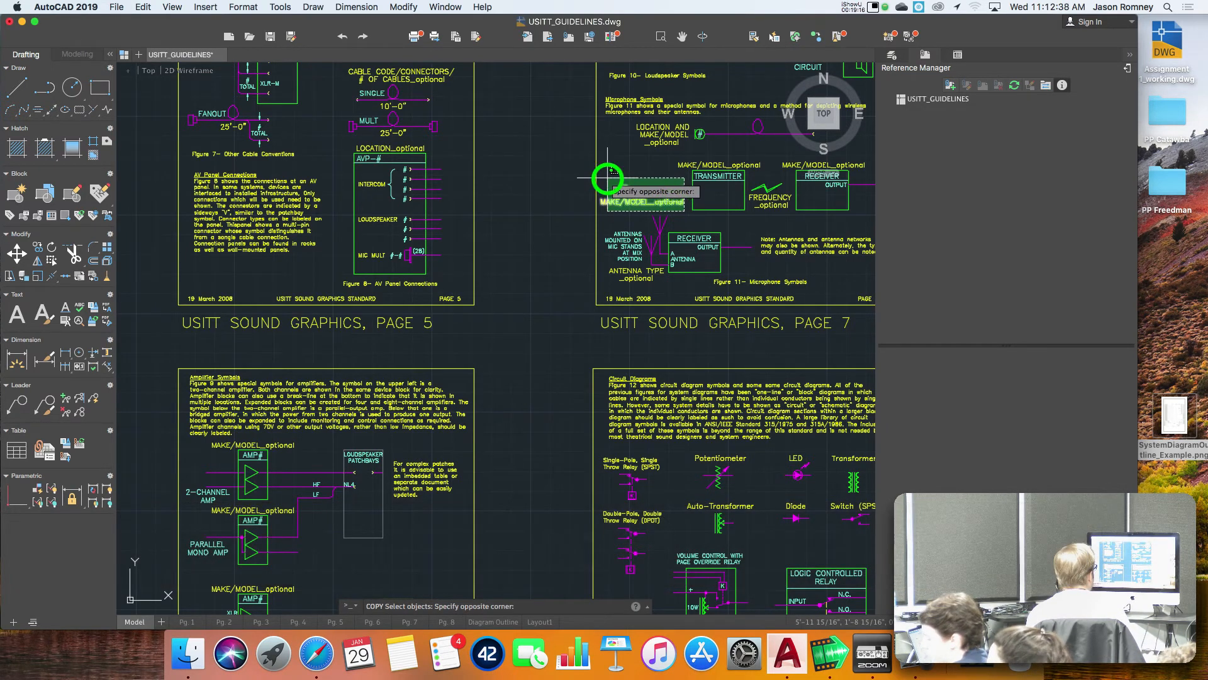
{"action": "key", "text": "Return"}
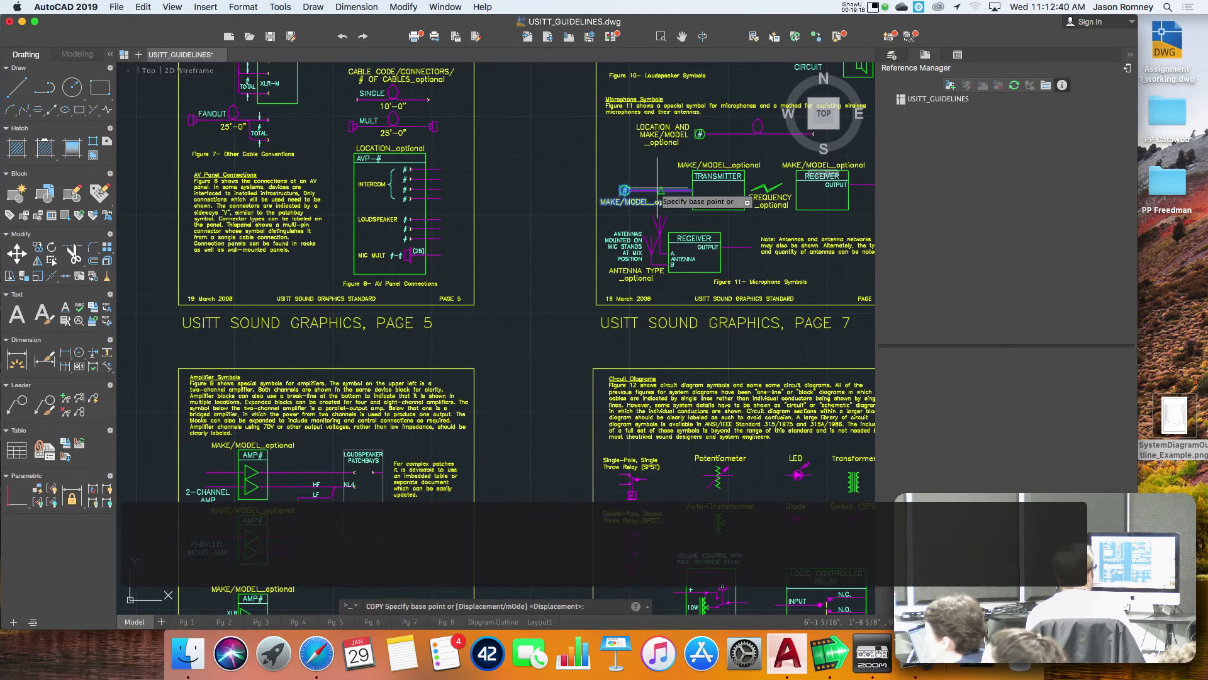
{"action": "left_click", "coordinate": [690, 190]}
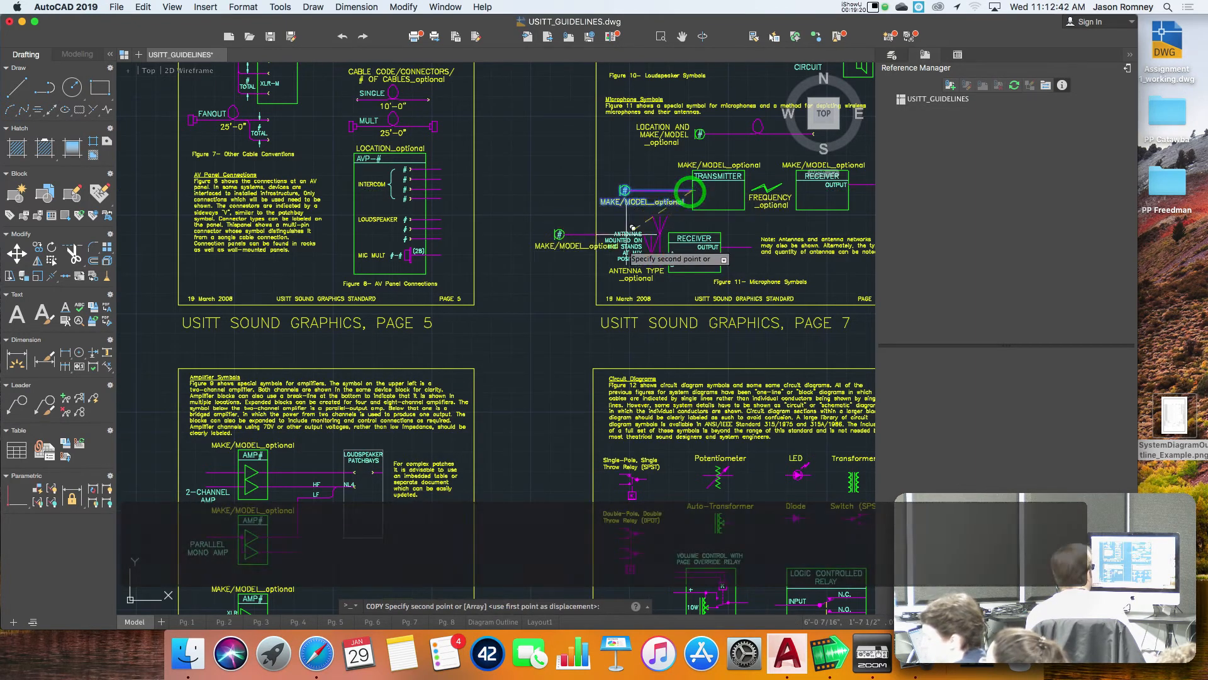
{"action": "scroll", "coordinate": [599, 341], "scroll_direction": "down", "scroll_amount": 6}
{"action": "scroll", "coordinate": [598, 340], "scroll_direction": "down", "scroll_amount": 1}
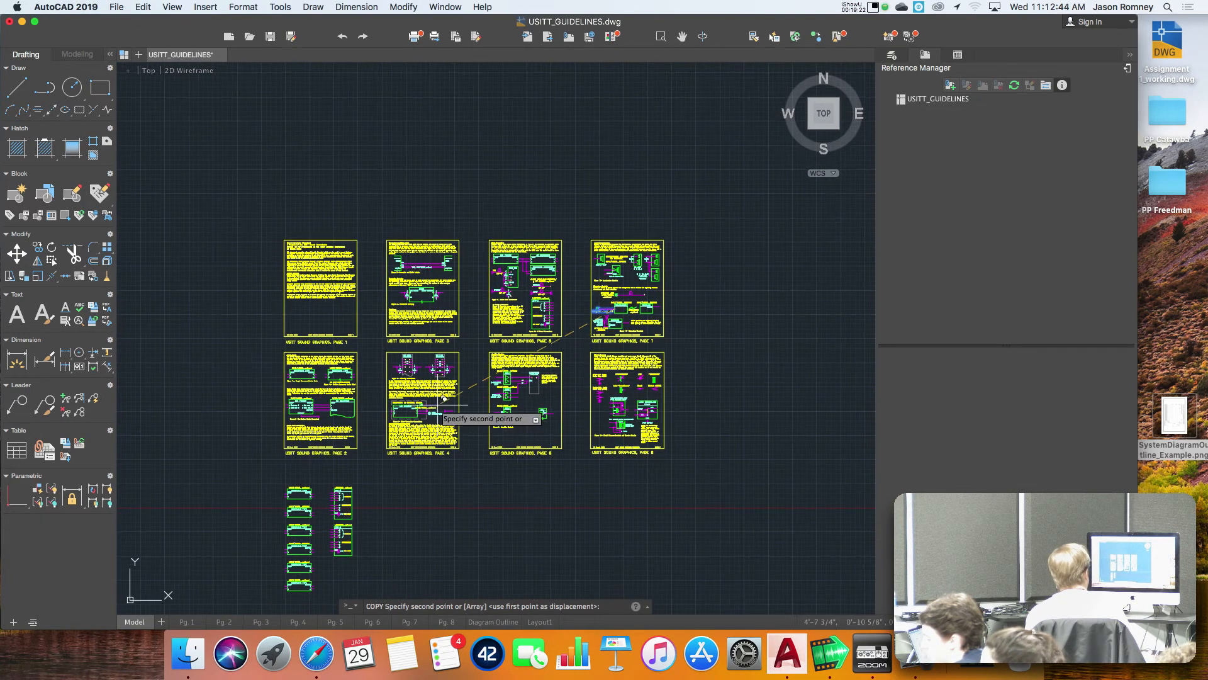
{"action": "scroll", "coordinate": [273, 489], "scroll_direction": "up", "scroll_amount": 4}
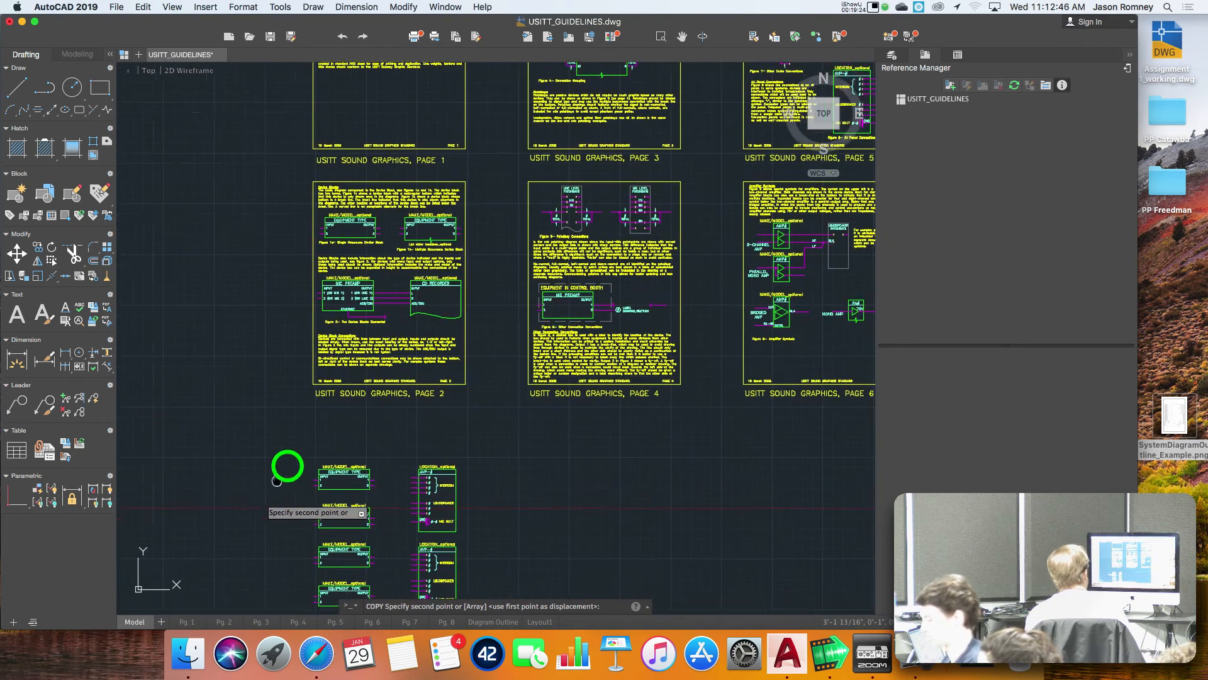
{"action": "scroll", "coordinate": [337, 404], "scroll_direction": "up", "scroll_amount": 5}
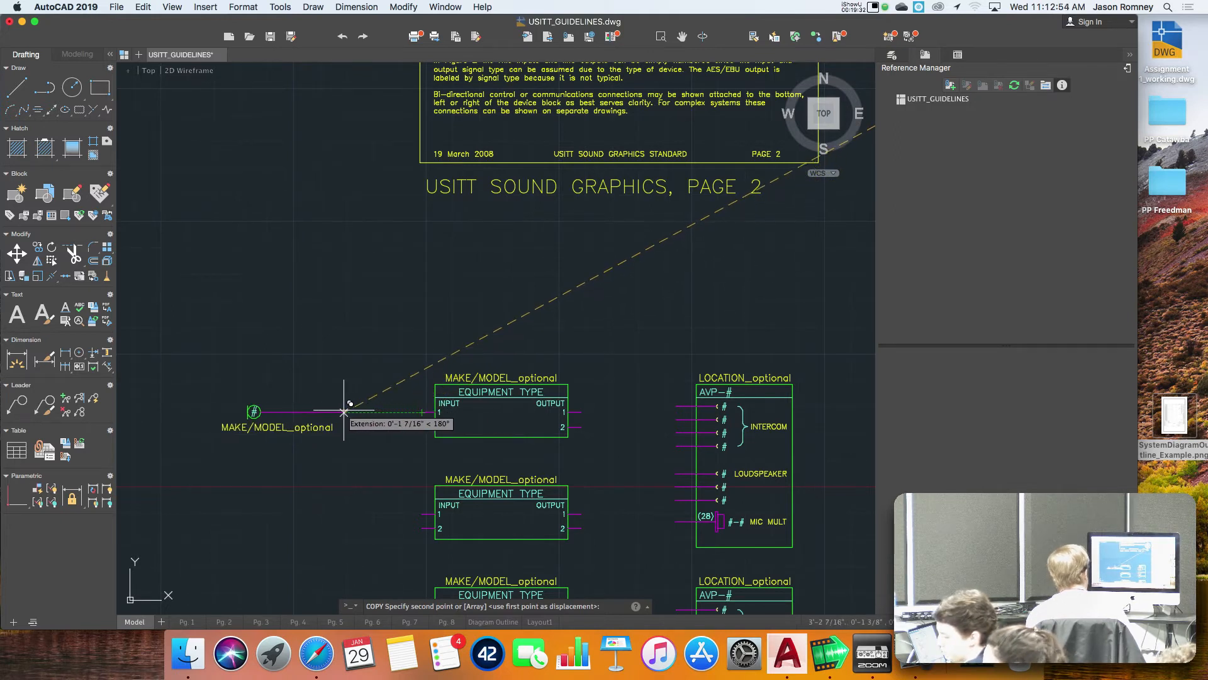
{"action": "left_click", "coordinate": [335, 412]}
{"action": "key", "text": "Escape"}
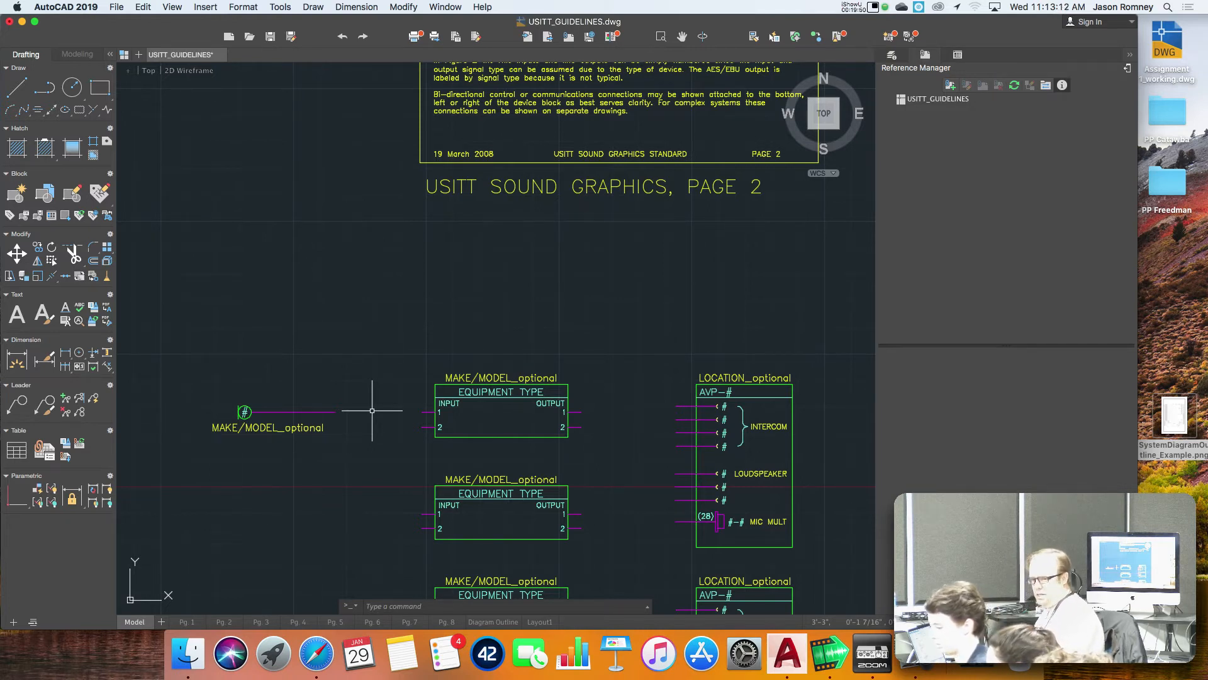
Step: Try connecting the microphone symbol's line end to input 1 of the first device block with a line, and undo it
{"action": "key", "text": "l"}
{"action": "key", "text": "Return"}
{"action": "left_click", "coordinate": [335, 412]}
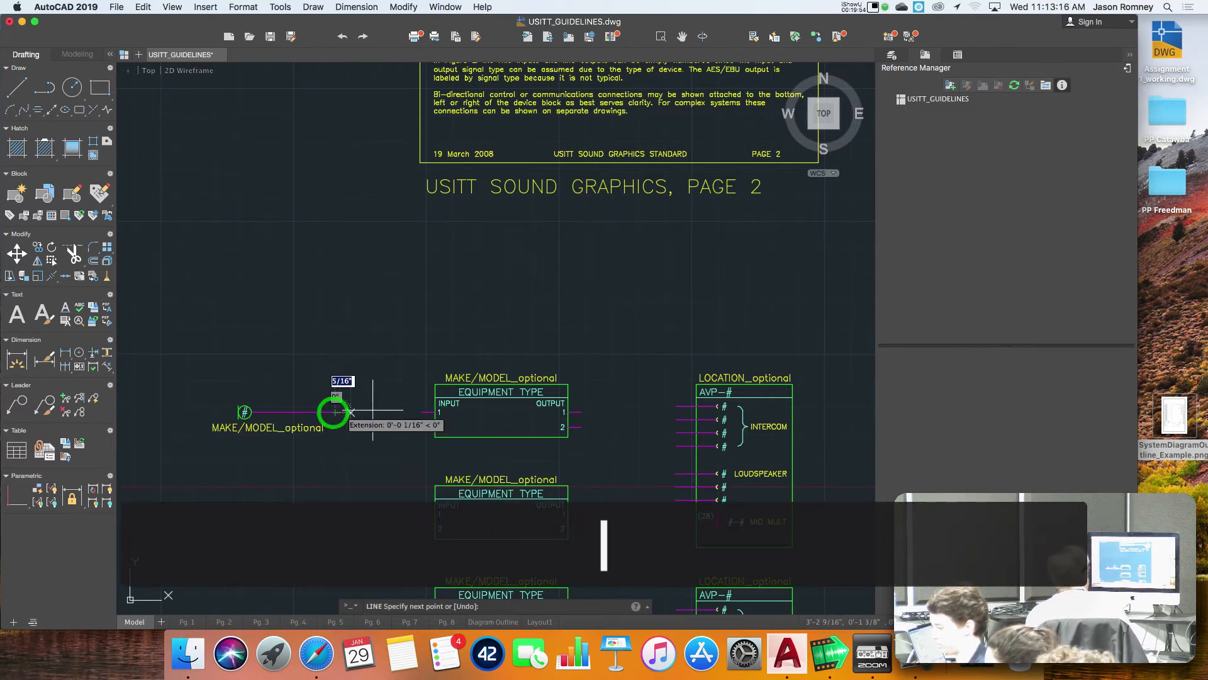
{"action": "left_click", "coordinate": [421, 412]}
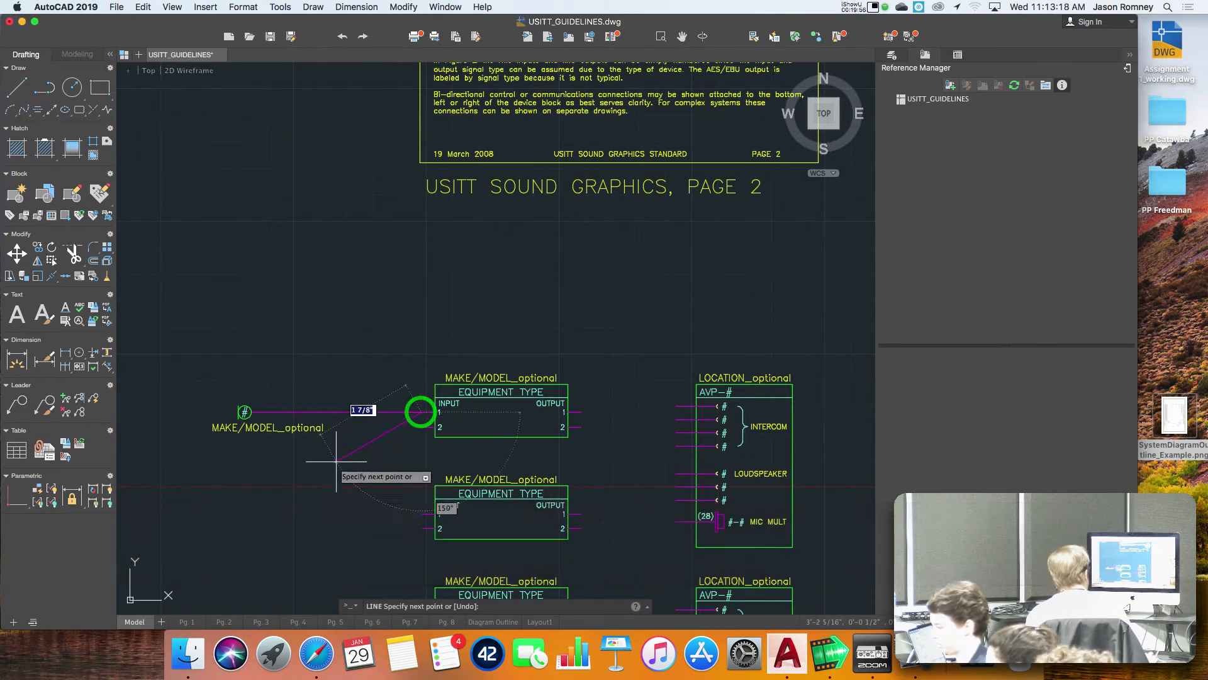
{"action": "key", "text": "Return"}
{"action": "key", "text": "Escape"}
{"action": "key", "text": "super+z"}
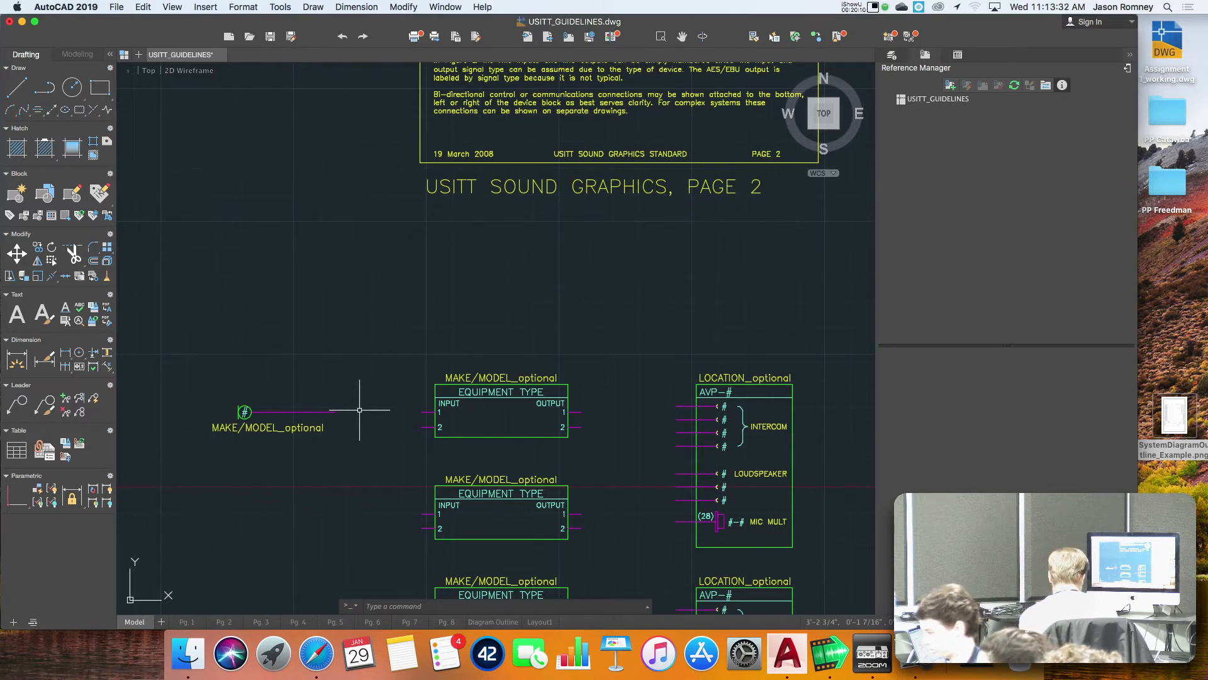
Step: Try extending the microphone symbol's line to the left edge of the first device block at input 1, and undo it
{"action": "type", "text": "ext"}
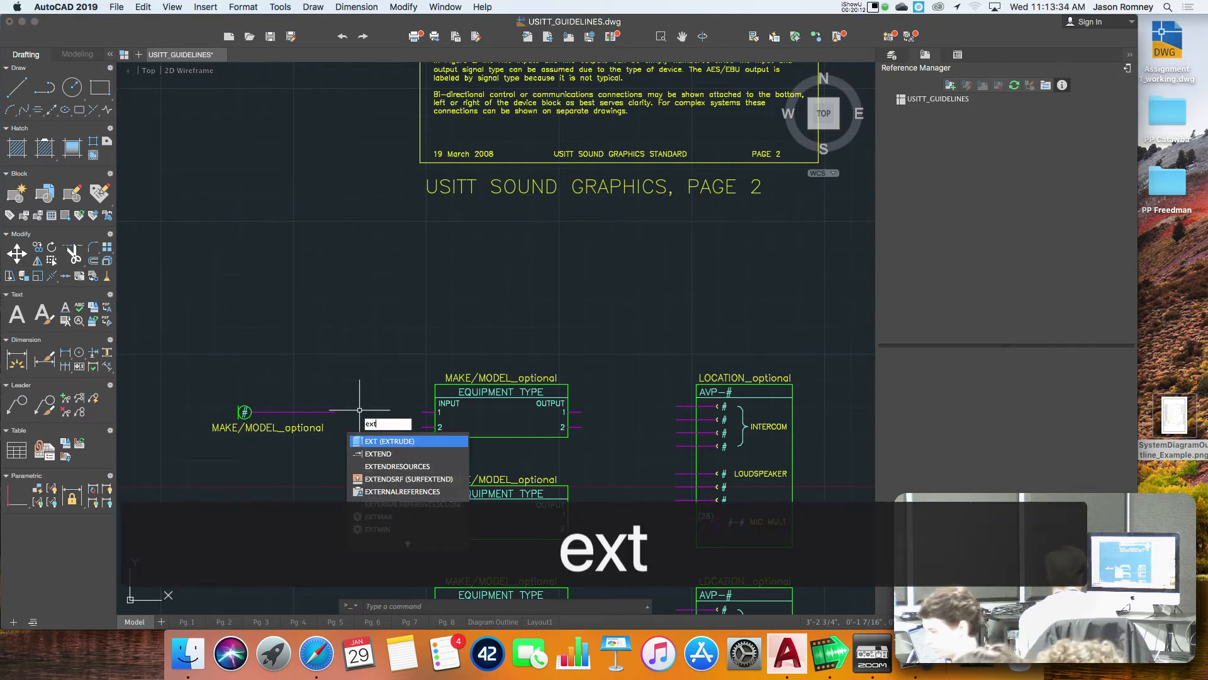
{"action": "key", "text": "BackSpace"}
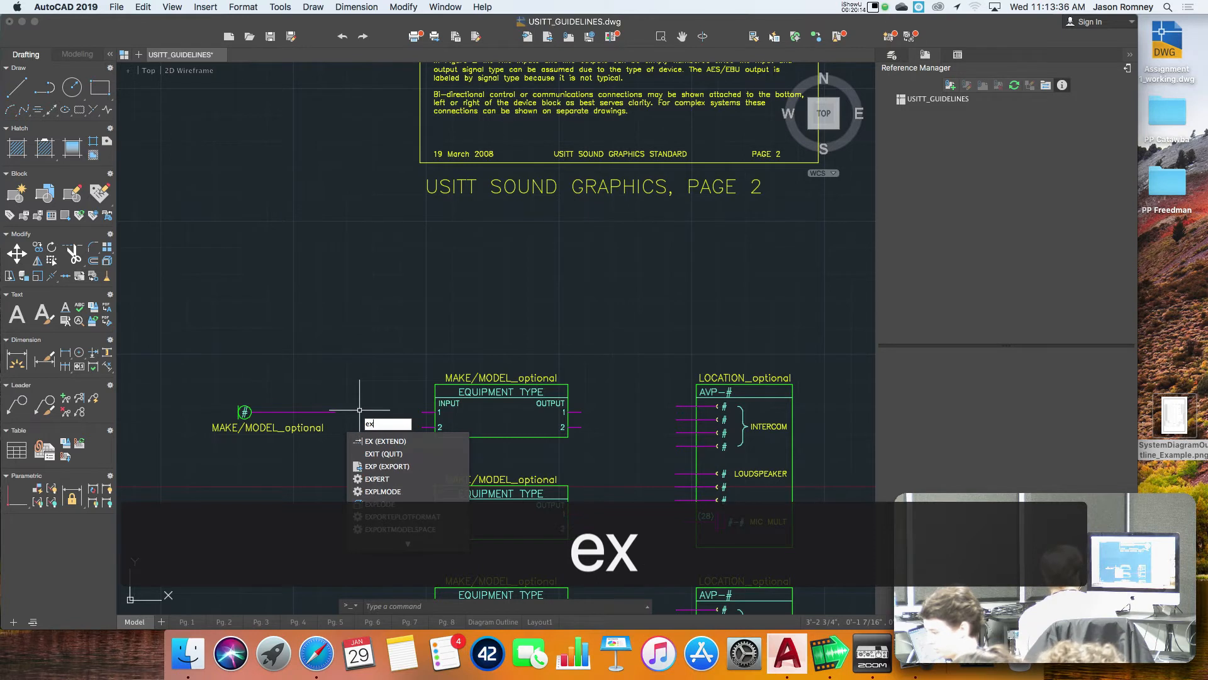
{"action": "key", "text": "Return"}
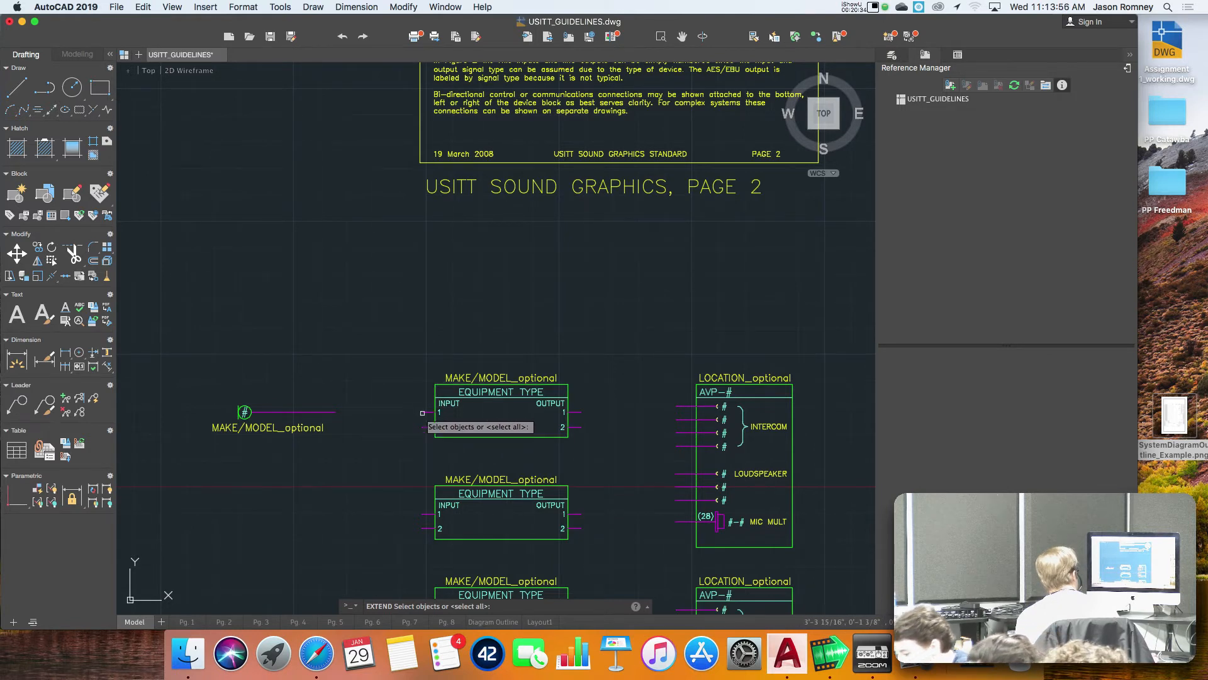
{"action": "left_click", "coordinate": [449, 436]}
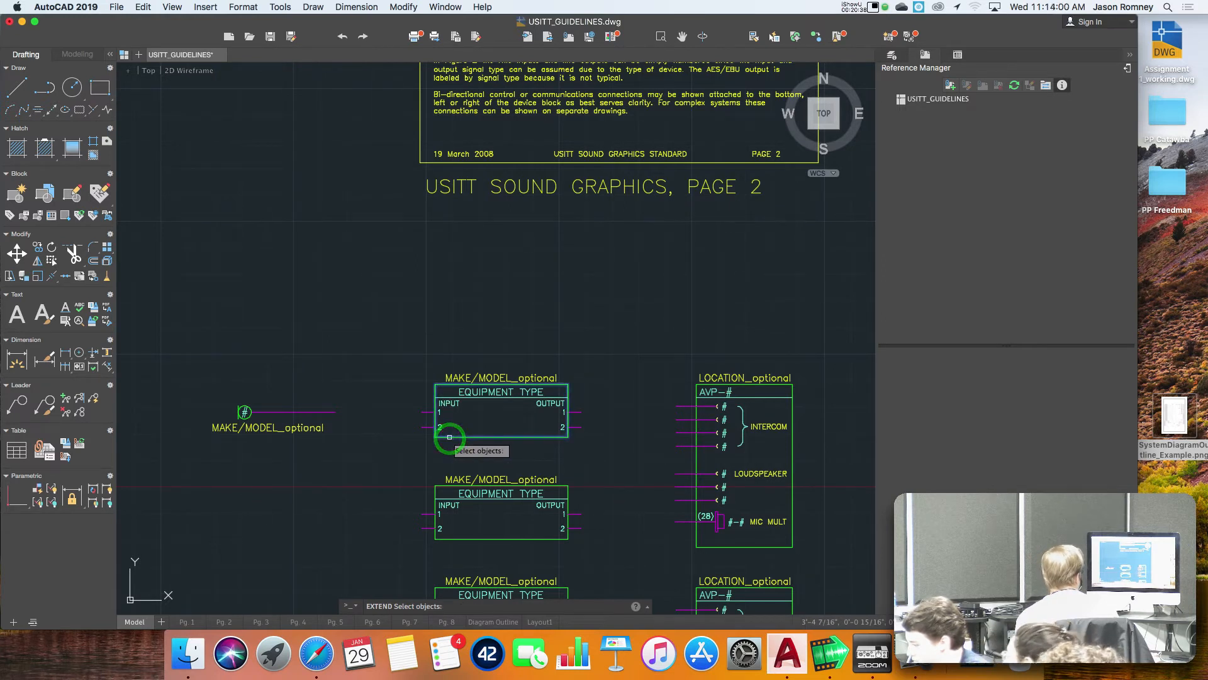
{"action": "key", "text": "Return"}
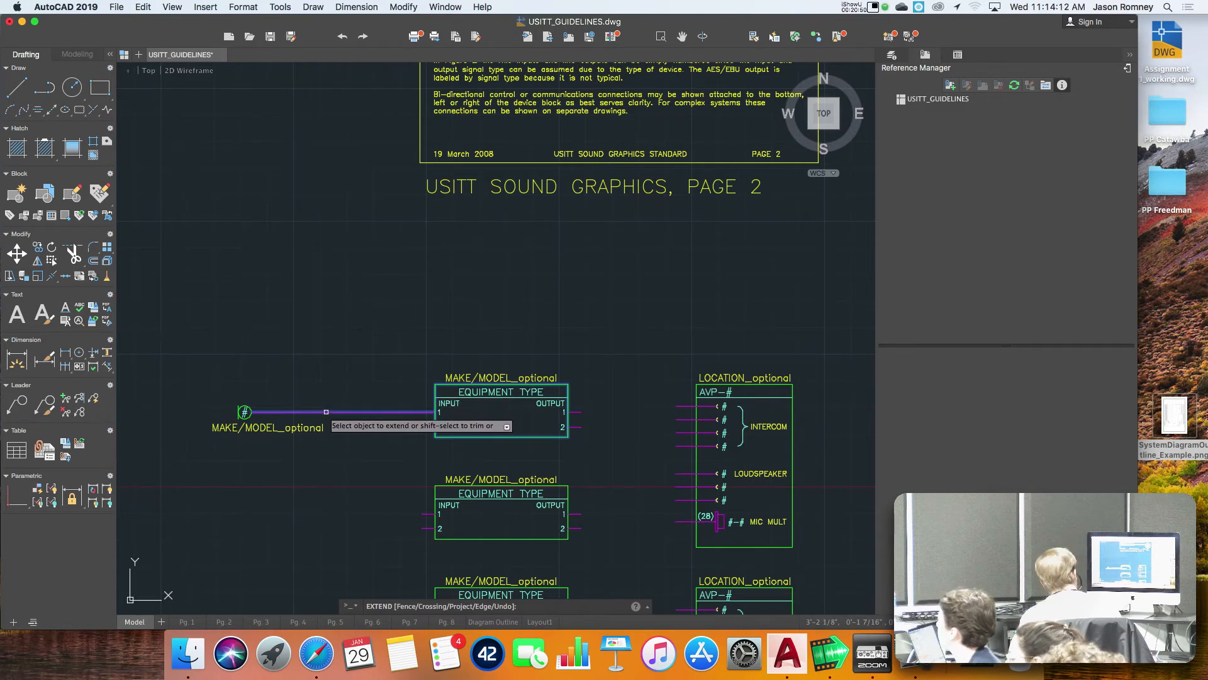
{"action": "left_click", "coordinate": [325, 412]}
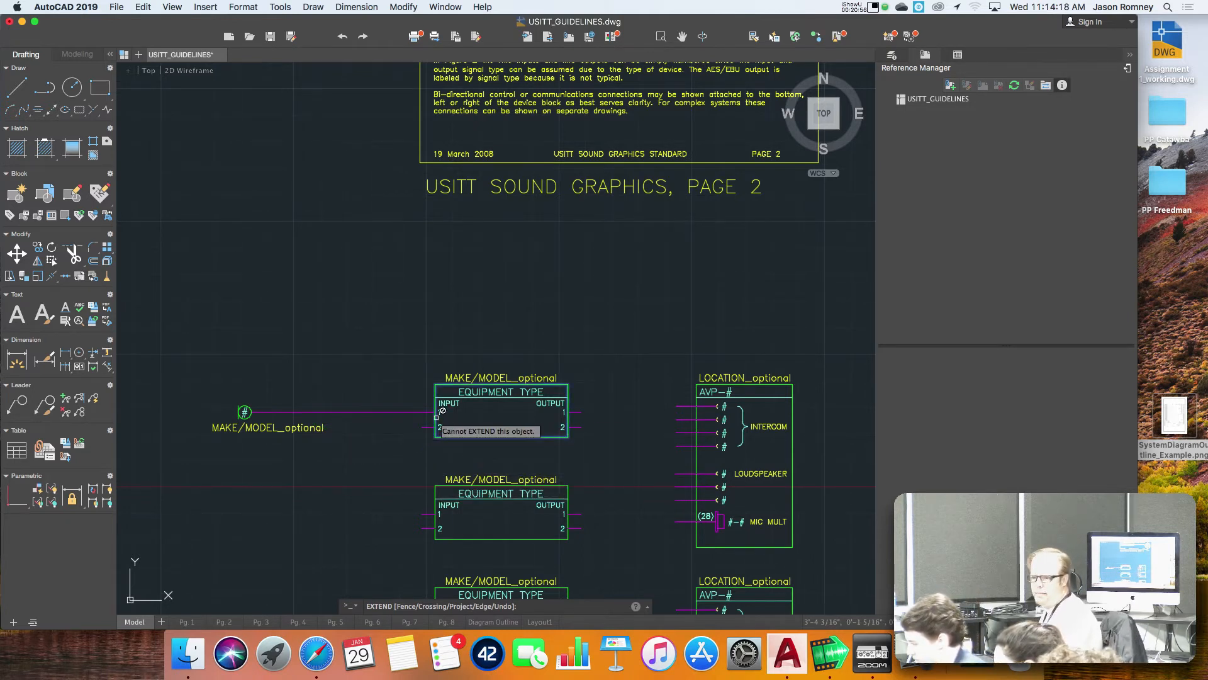
{"action": "key", "text": "Escape"}
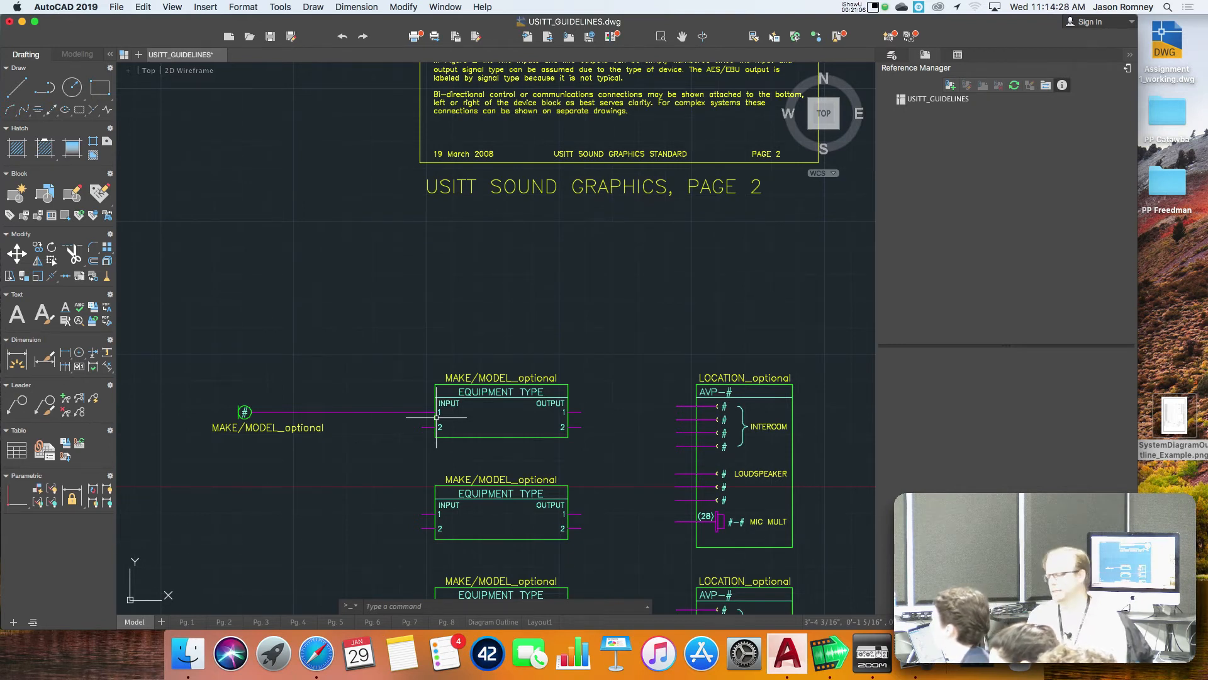
{"action": "key", "text": "super+z"}
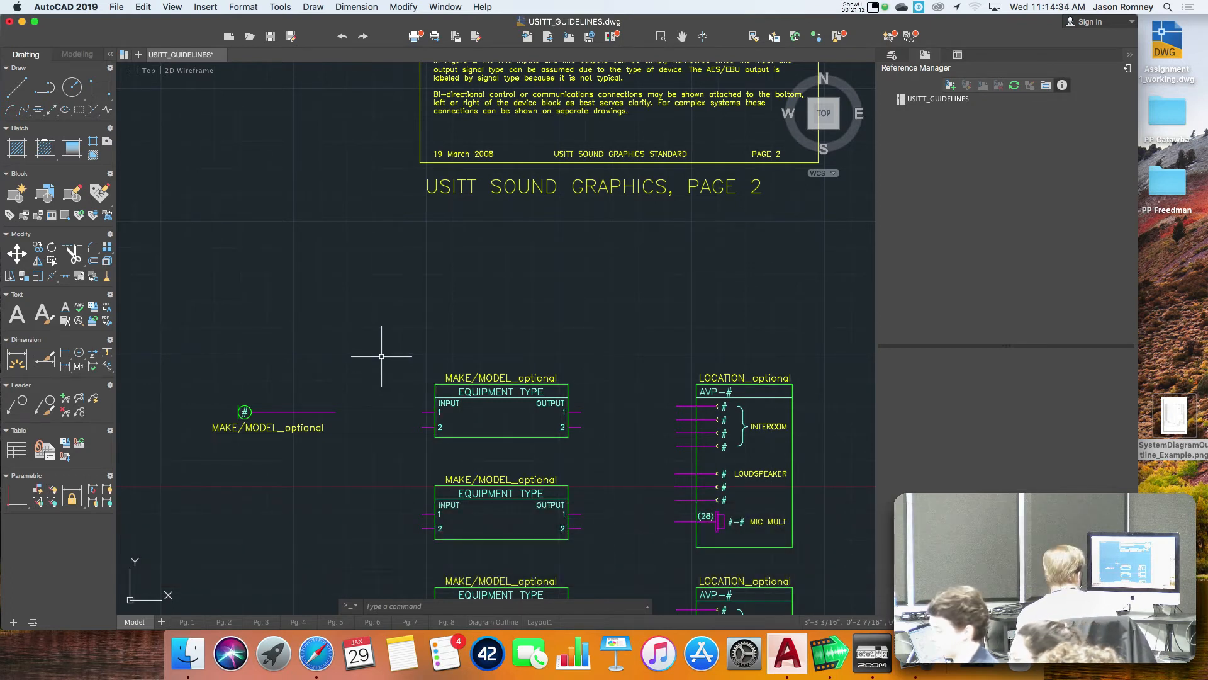
Step: Extend the microphone symbol's line to the first device block's outline at input 1, using the block as the boundary
{"action": "type", "text": "ex"}
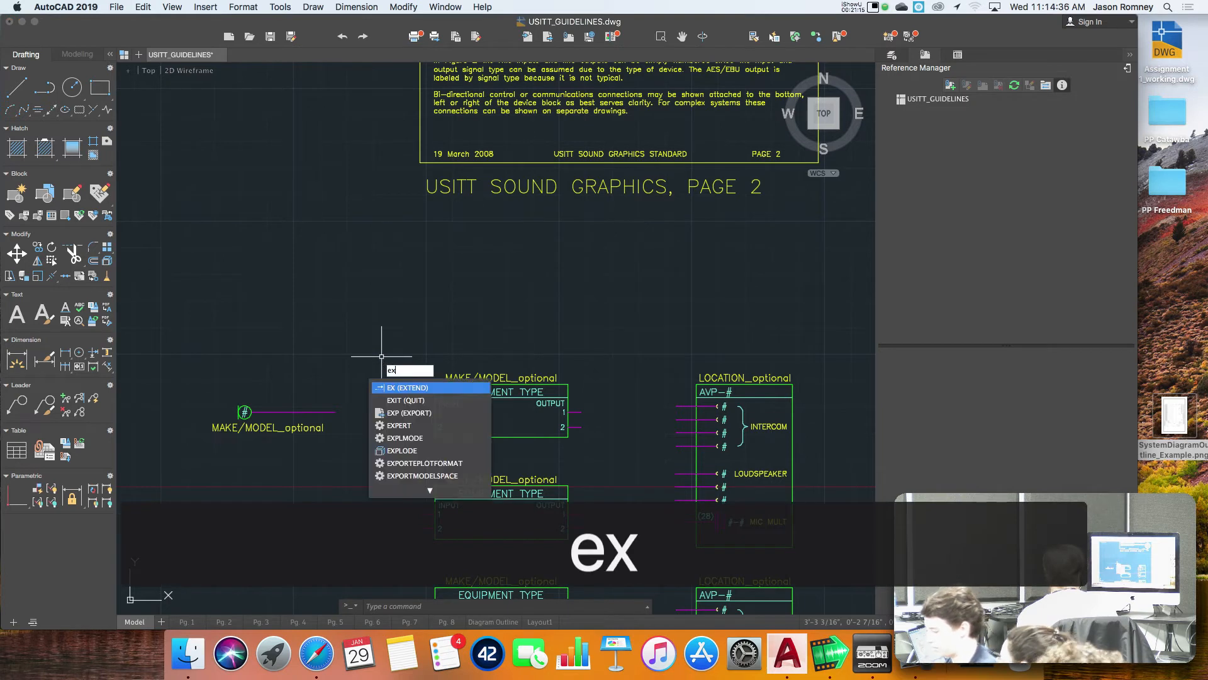
{"action": "key", "text": "Return"}
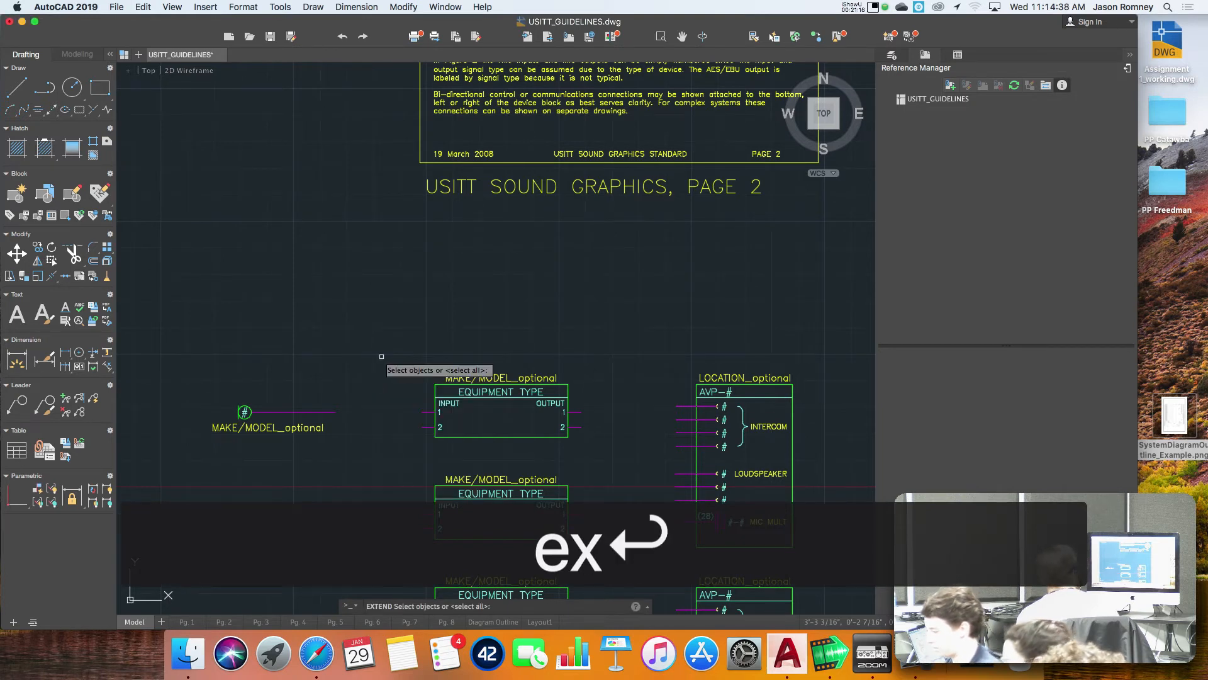
{"action": "left_click", "coordinate": [451, 437]}
{"action": "key", "text": "Return"}
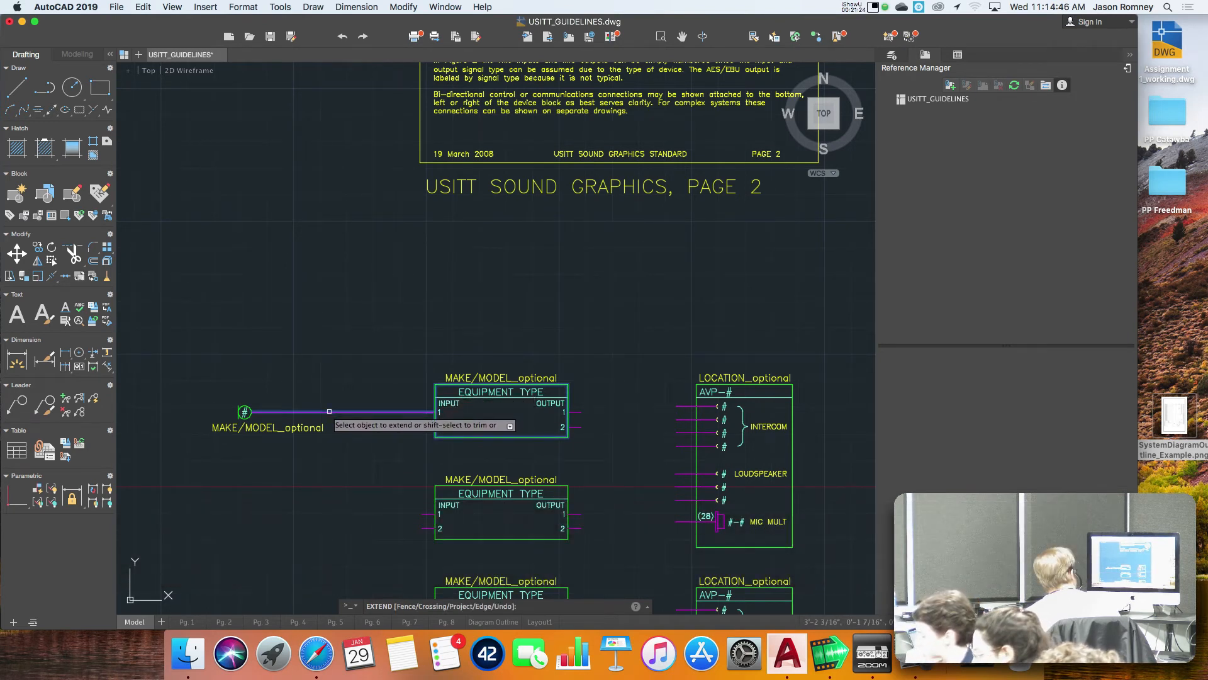
{"action": "left_click", "coordinate": [329, 411]}
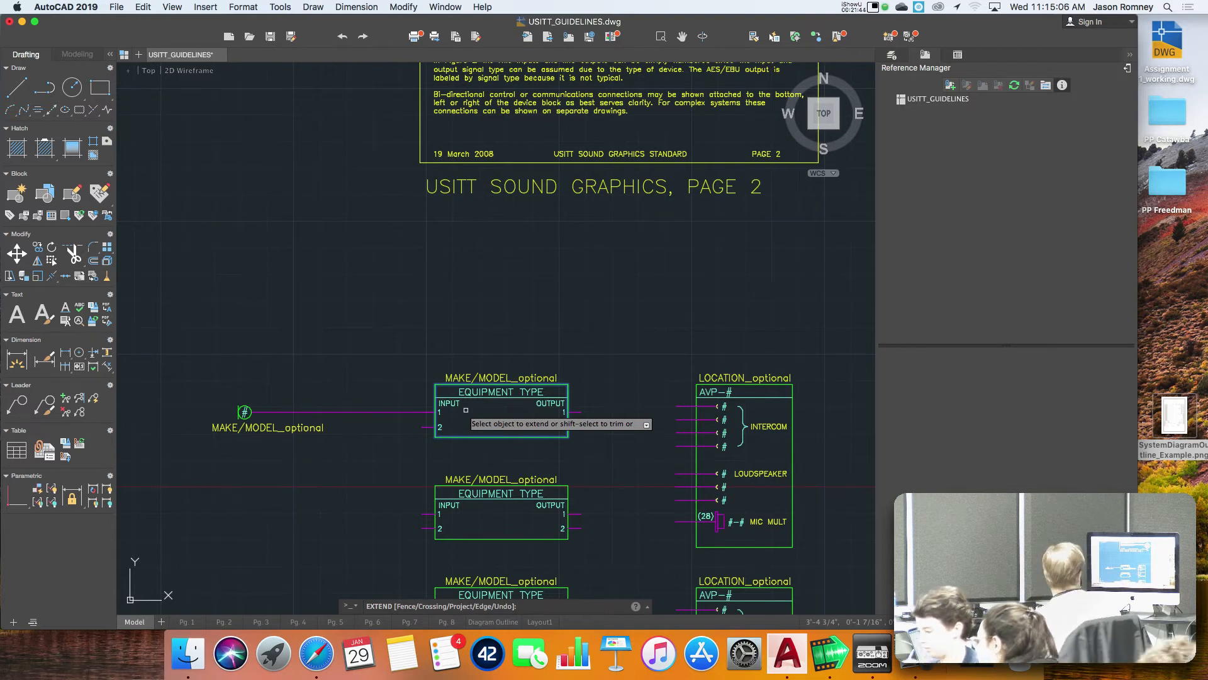
{"action": "key", "text": "Escape"}
Step: Examine the microphone symbols in Figure 11 on page 7 and the connections on the two copied AVP-# panels
{"action": "scroll", "coordinate": [530, 261], "scroll_direction": "down", "scroll_amount": 3}
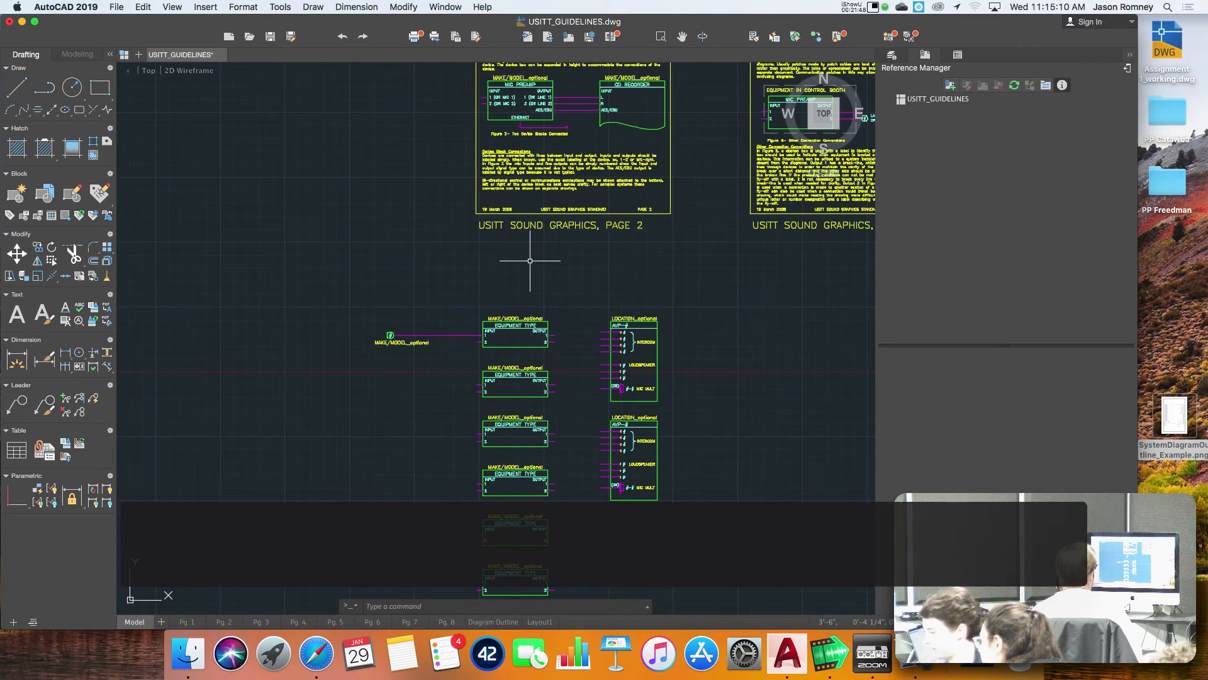
{"action": "scroll", "coordinate": [530, 261], "scroll_direction": "down", "scroll_amount": 3}
{"action": "middle_click_drag", "start_coordinate": [657, 276], "coordinate": [446, 423]}
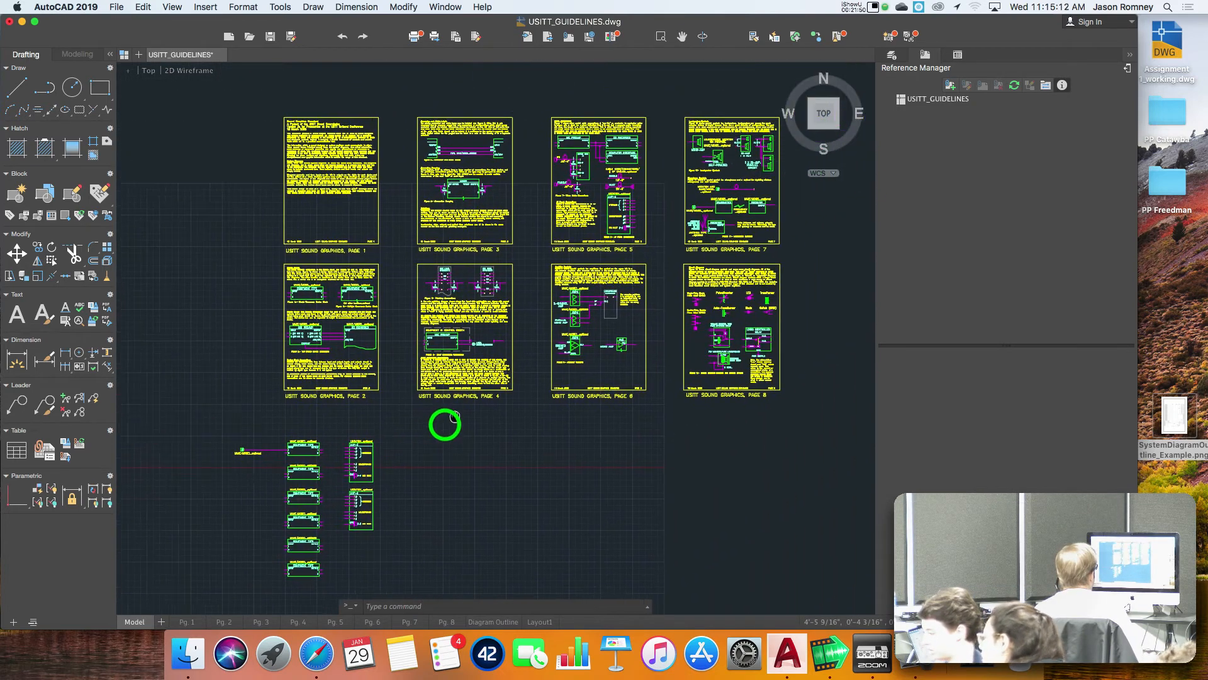
{"action": "scroll", "coordinate": [720, 222], "scroll_direction": "up", "scroll_amount": 7}
{"action": "middle_click_drag", "start_coordinate": [720, 222], "coordinate": [599, 316]}
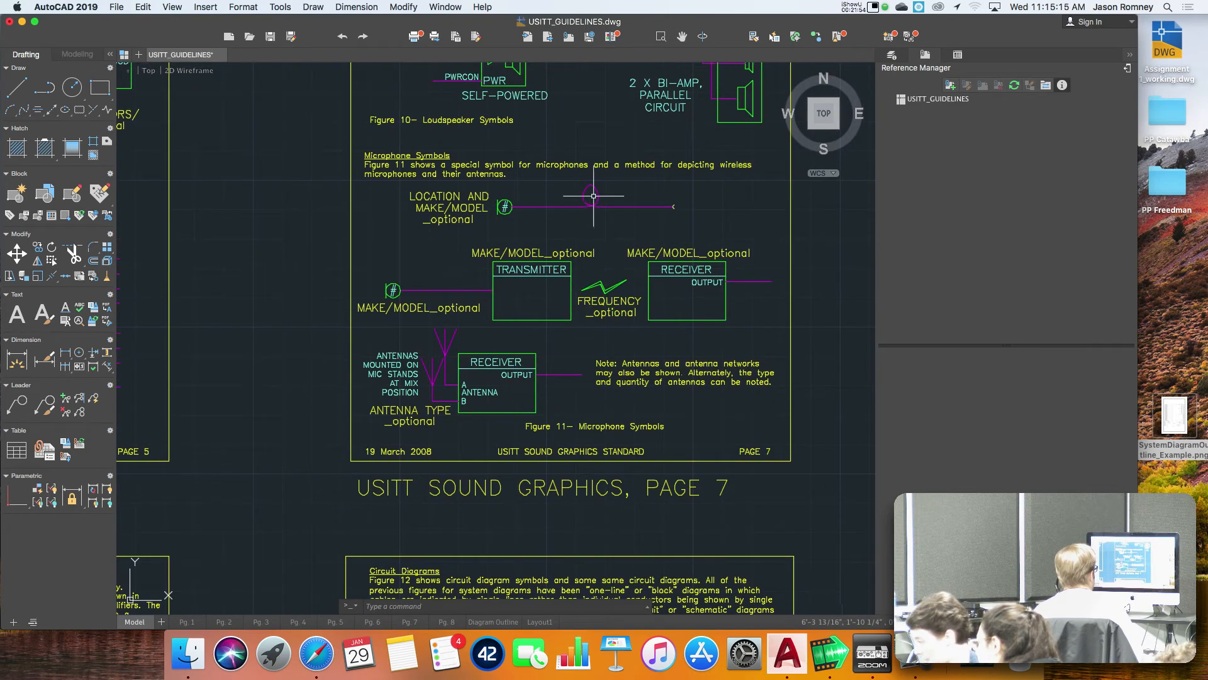
{"action": "scroll", "coordinate": [412, 252], "scroll_direction": "down", "scroll_amount": 4}
{"action": "middle_click_drag", "start_coordinate": [428, 282], "coordinate": [732, 214]}
{"action": "middle_click_drag", "start_coordinate": [416, 443], "coordinate": [750, 148]}
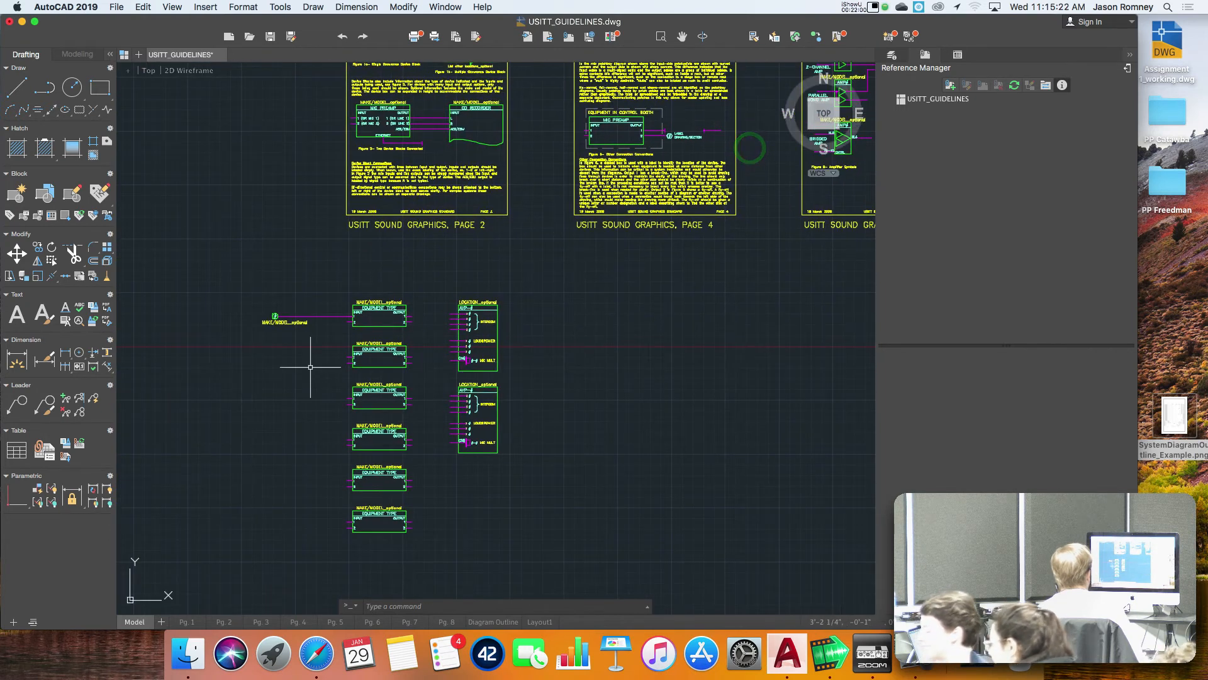
{"action": "scroll", "coordinate": [310, 366], "scroll_direction": "up", "scroll_amount": 2}
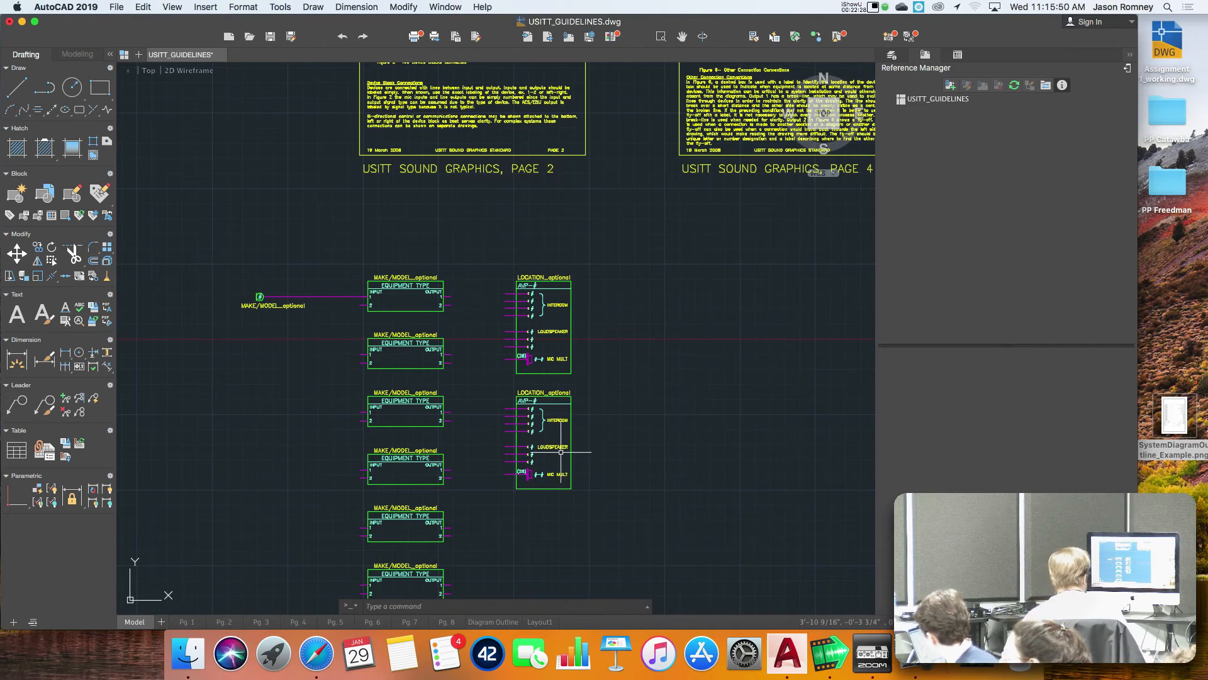
{"action": "scroll", "coordinate": [561, 452], "scroll_direction": "up", "scroll_amount": 2}
{"action": "scroll", "coordinate": [560, 451], "scroll_direction": "up", "scroll_amount": 2}
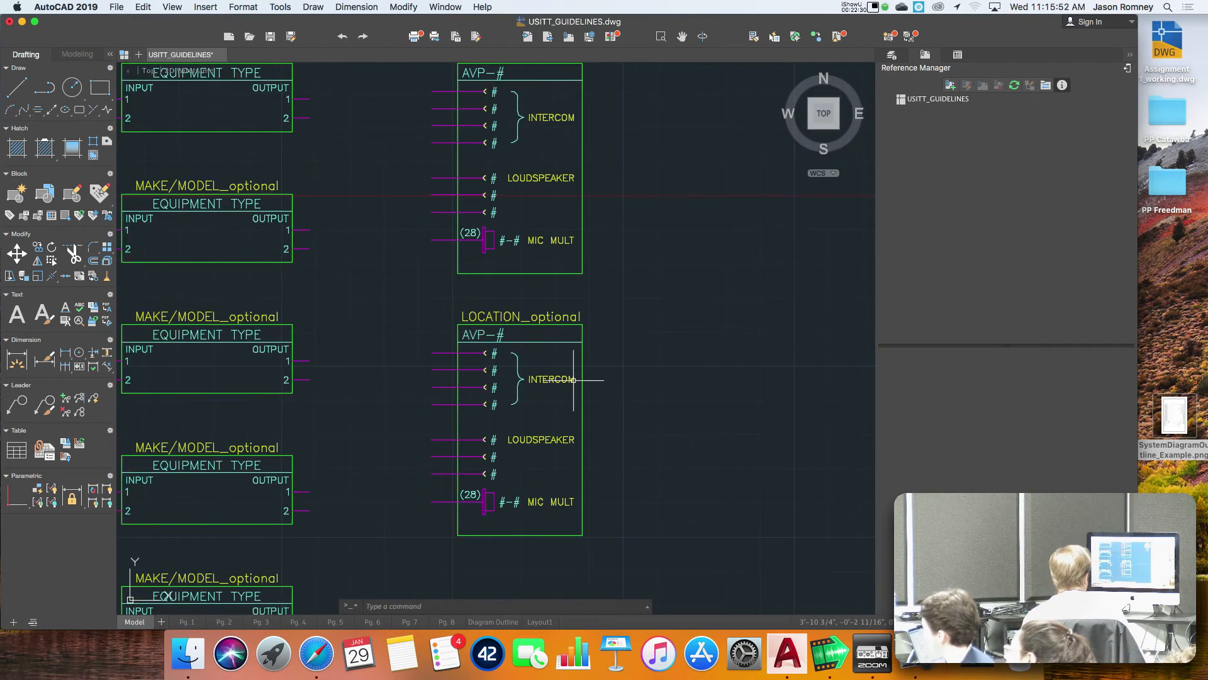
{"action": "middle_click_drag", "start_coordinate": [625, 277], "coordinate": [616, 306]}
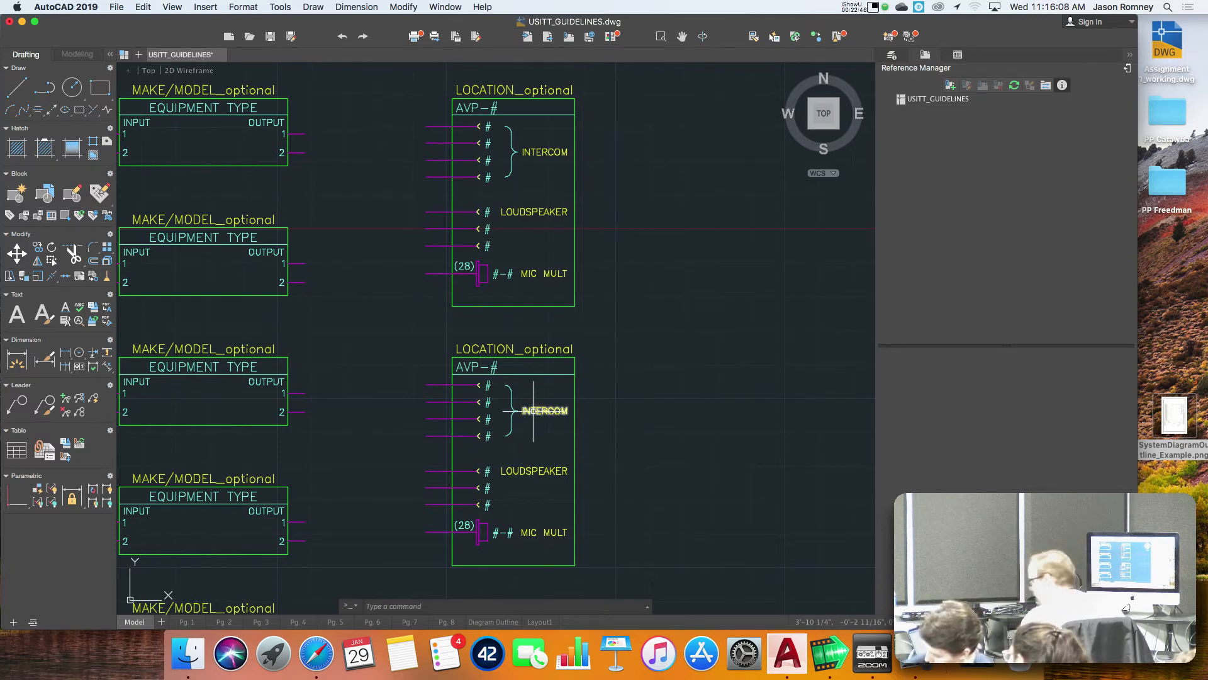
Step: Copy the zigzag break symbol from the Figure 1b device block on page 2 onto the first AVP-# panel's lower edge
{"action": "scroll", "coordinate": [535, 411], "scroll_direction": "down", "scroll_amount": 7}
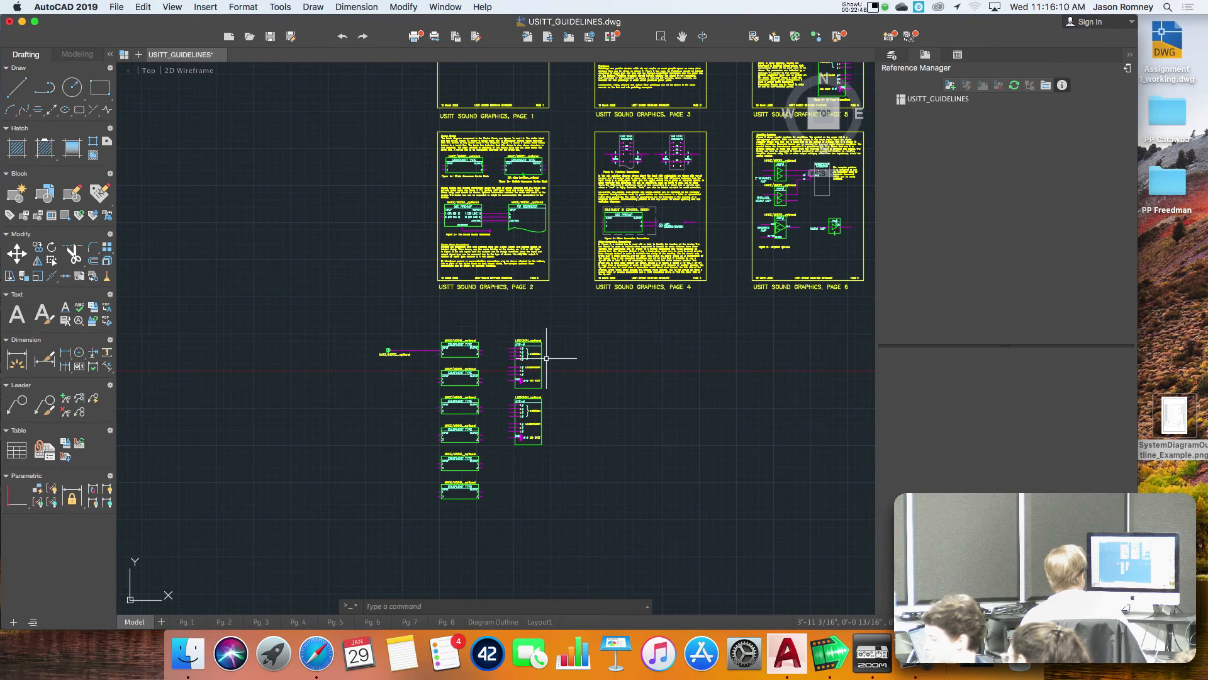
{"action": "scroll", "coordinate": [520, 165], "scroll_direction": "up", "scroll_amount": 4}
{"action": "scroll", "coordinate": [520, 166], "scroll_direction": "up", "scroll_amount": 6}
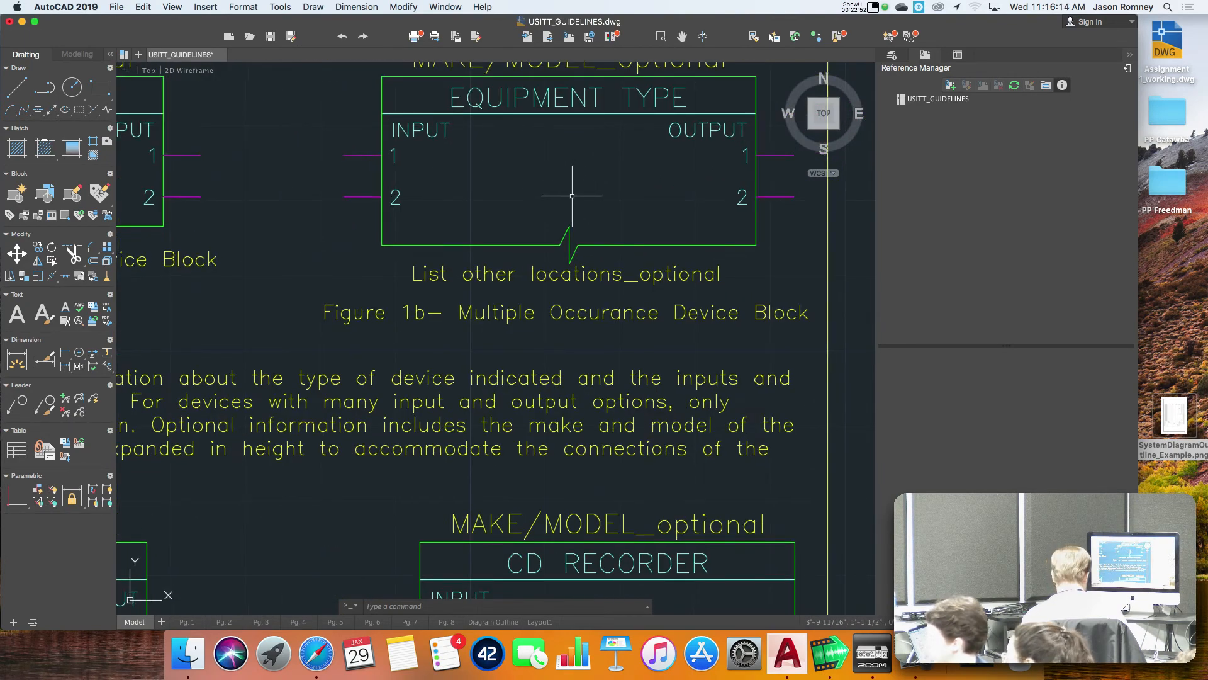
{"action": "type", "text": "co"}
{"action": "key", "text": "Return"}
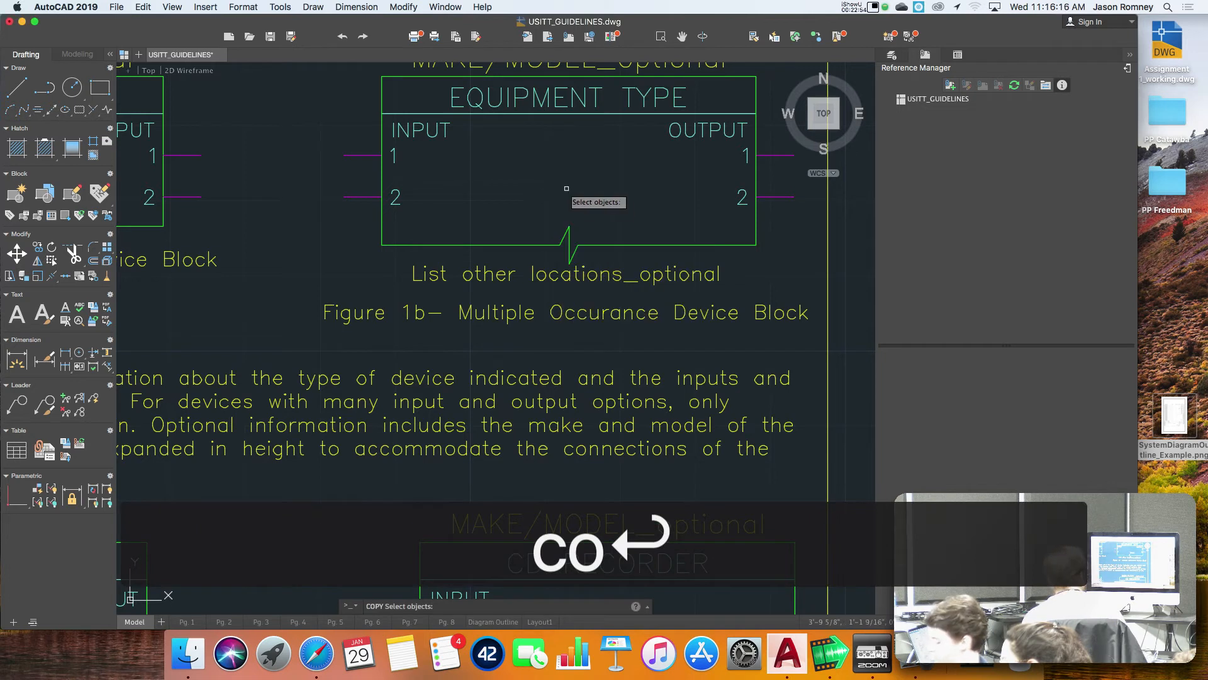
{"action": "left_click", "coordinate": [533, 204]}
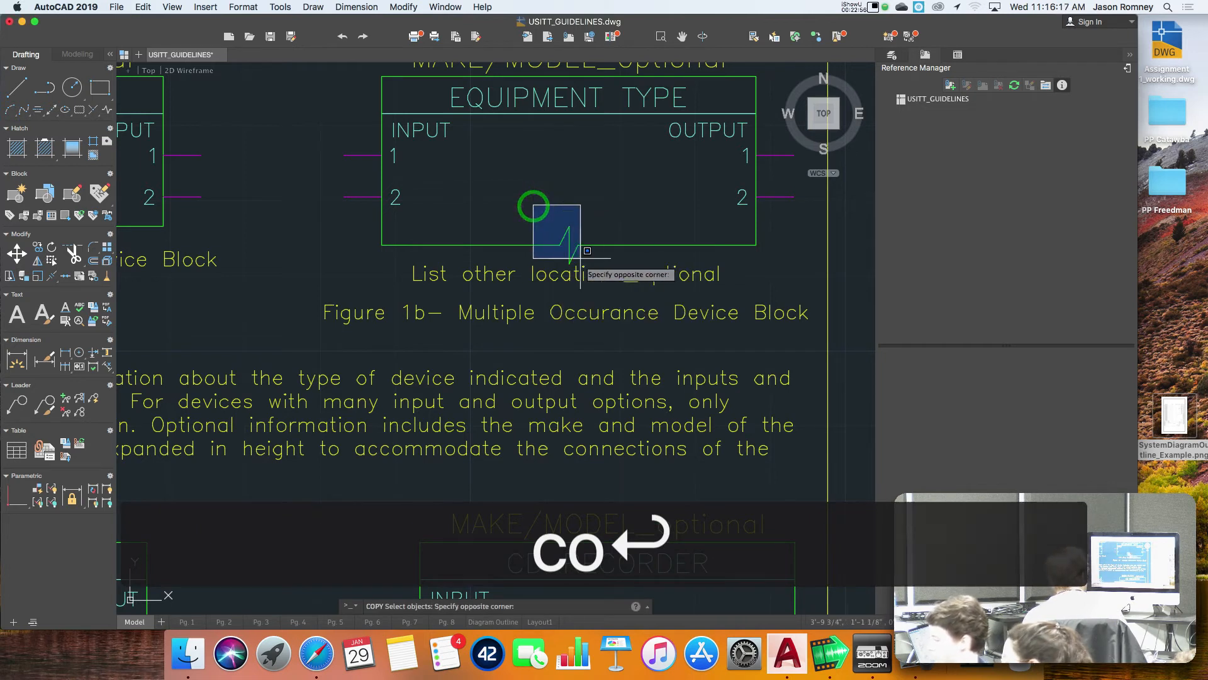
{"action": "left_click", "coordinate": [602, 291]}
{"action": "key", "text": "Return"}
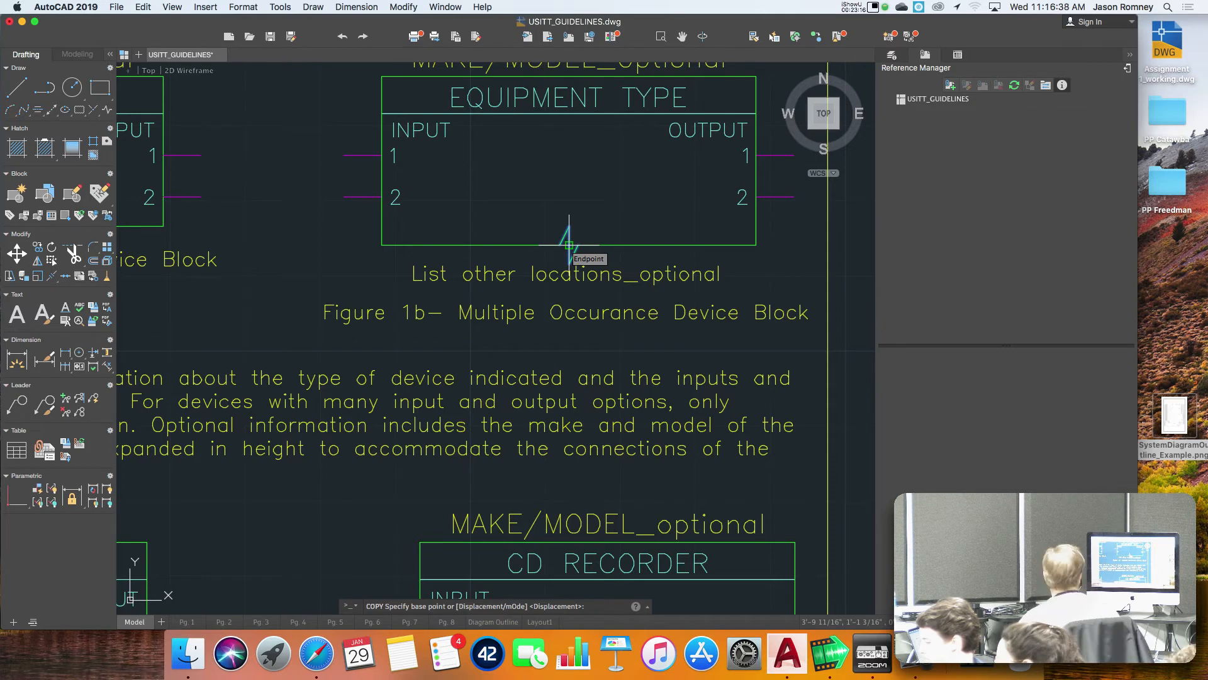
{"action": "left_click", "coordinate": [569, 244]}
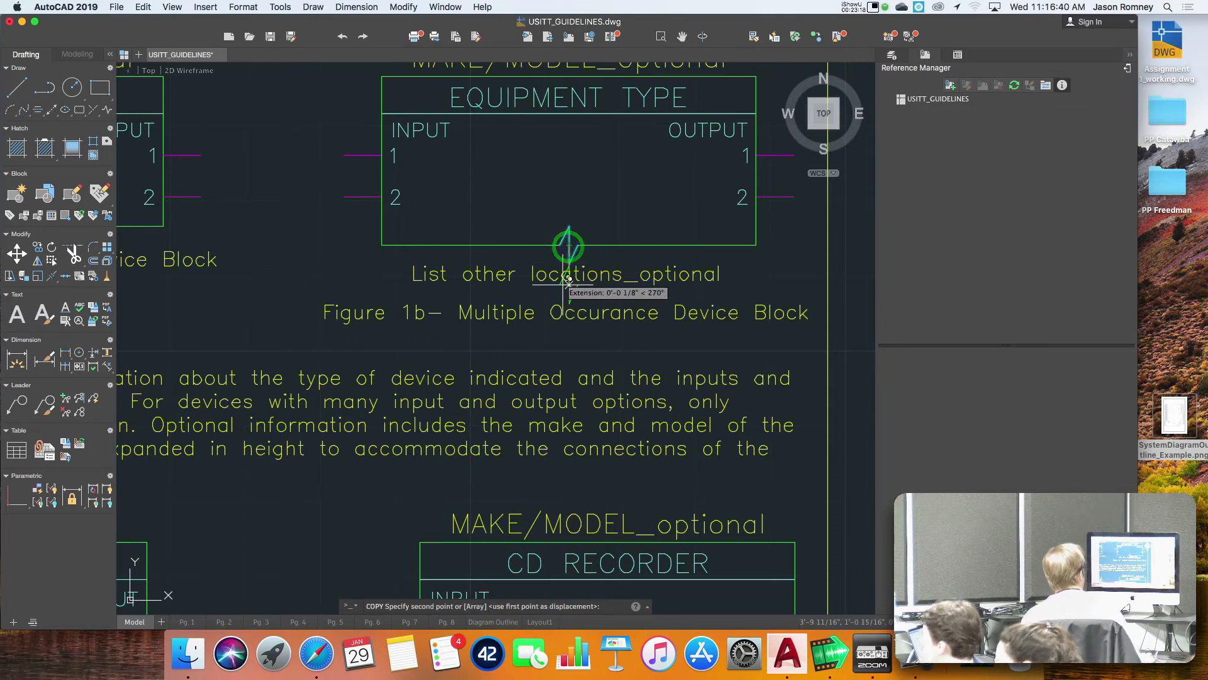
{"action": "scroll", "coordinate": [567, 349], "scroll_direction": "down", "scroll_amount": 10}
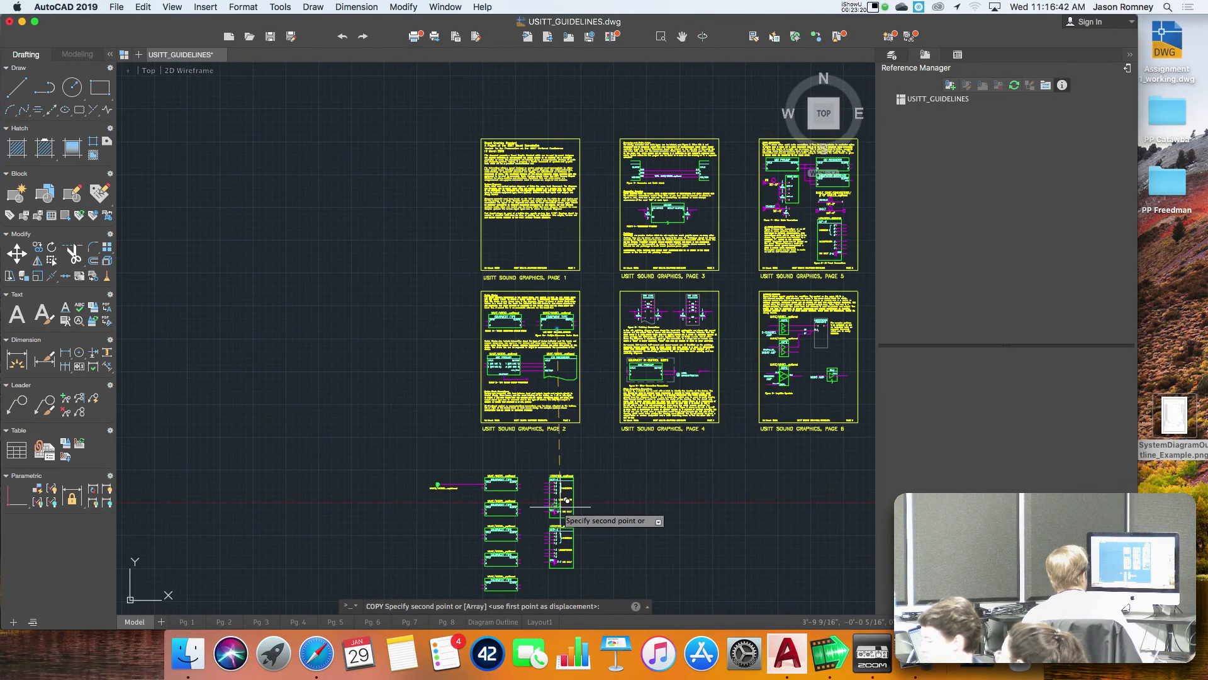
{"action": "scroll", "coordinate": [561, 528], "scroll_direction": "up", "scroll_amount": 10}
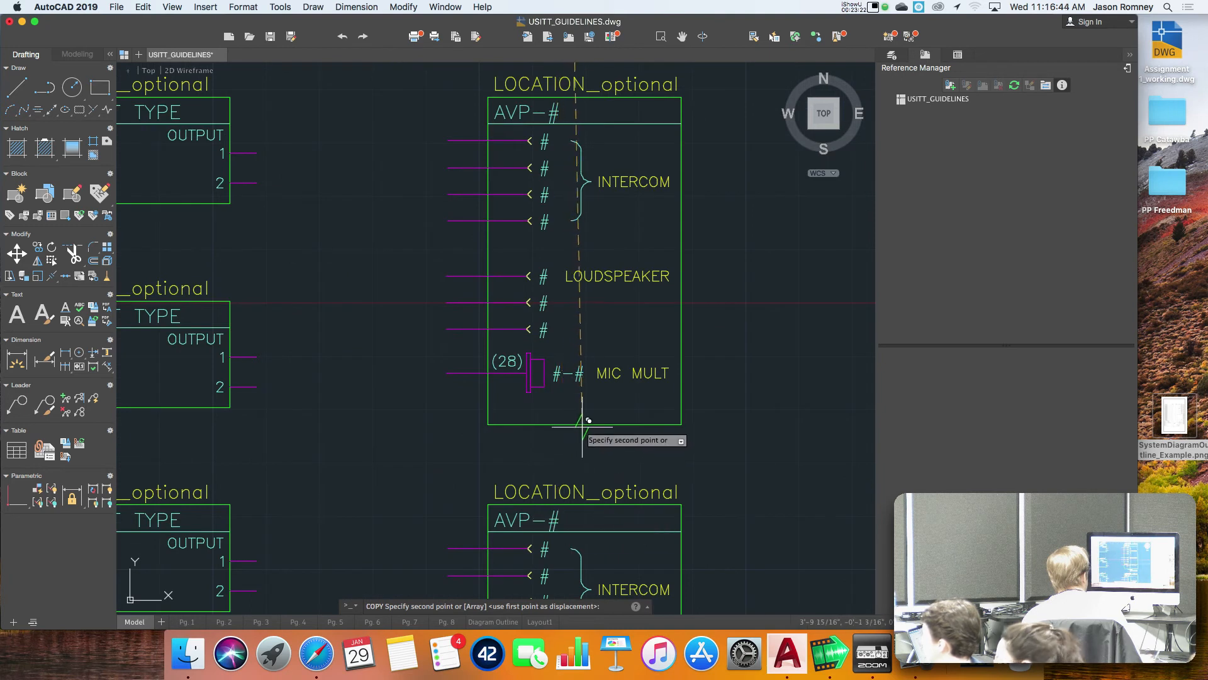
{"action": "left_click", "coordinate": [589, 420]}
Step: Place another copy of the break symbol on the second AVP-# panel's lower edge and end the copying
{"action": "middle_click_drag", "start_coordinate": [592, 493], "coordinate": [650, 235]}
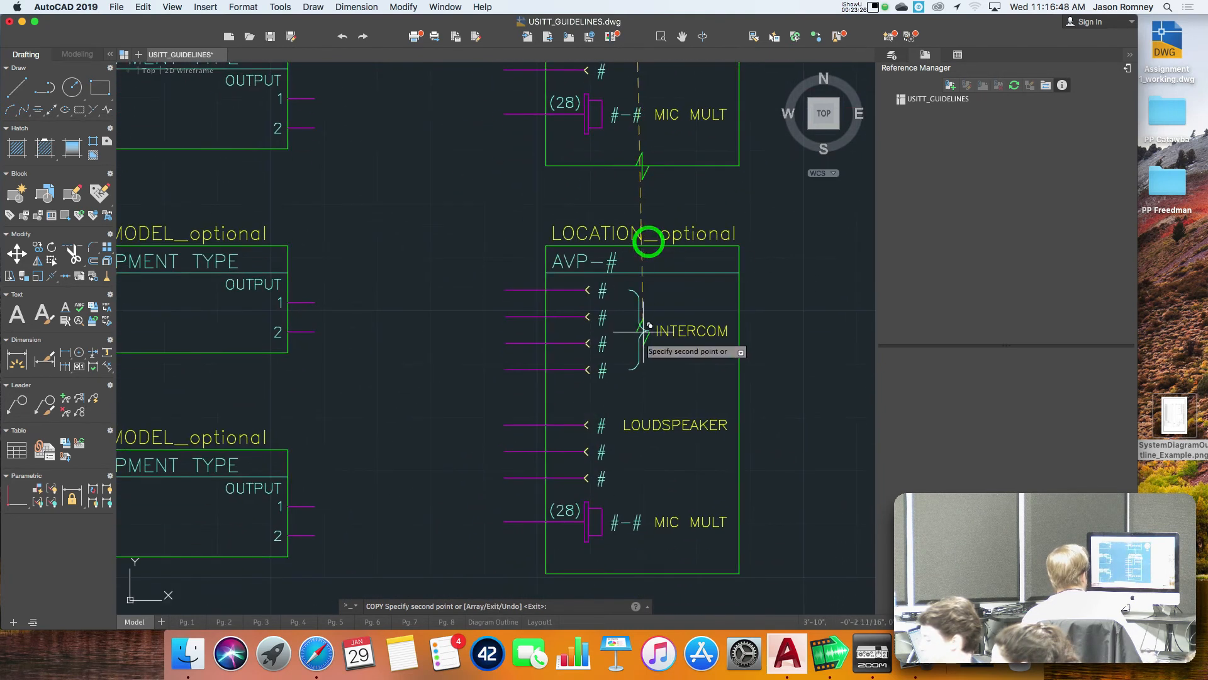
{"action": "left_click", "coordinate": [647, 568]}
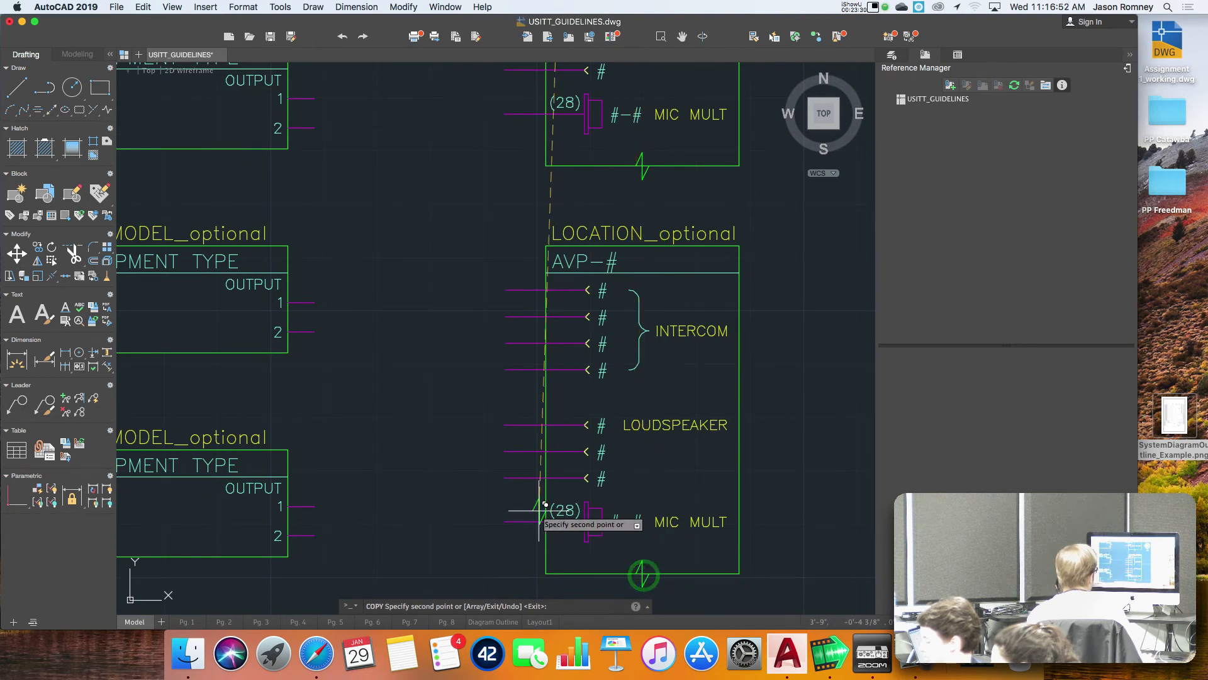
{"action": "key", "text": "Escape"}
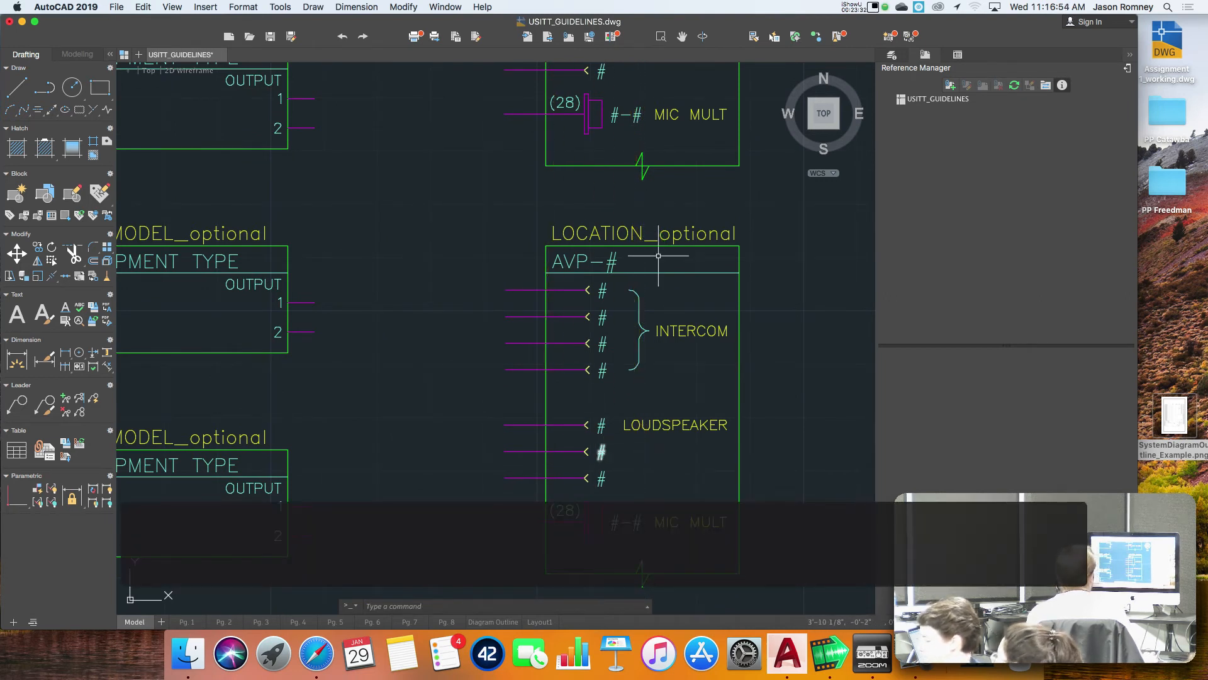
Step: Trim the first AVP-# panel's lower edge between the break symbol's two slanted lines, using those lines as cutting edges
{"action": "scroll", "coordinate": [656, 138], "scroll_direction": "up", "scroll_amount": 1}
{"action": "scroll", "coordinate": [656, 138], "scroll_direction": "up", "scroll_amount": 4}
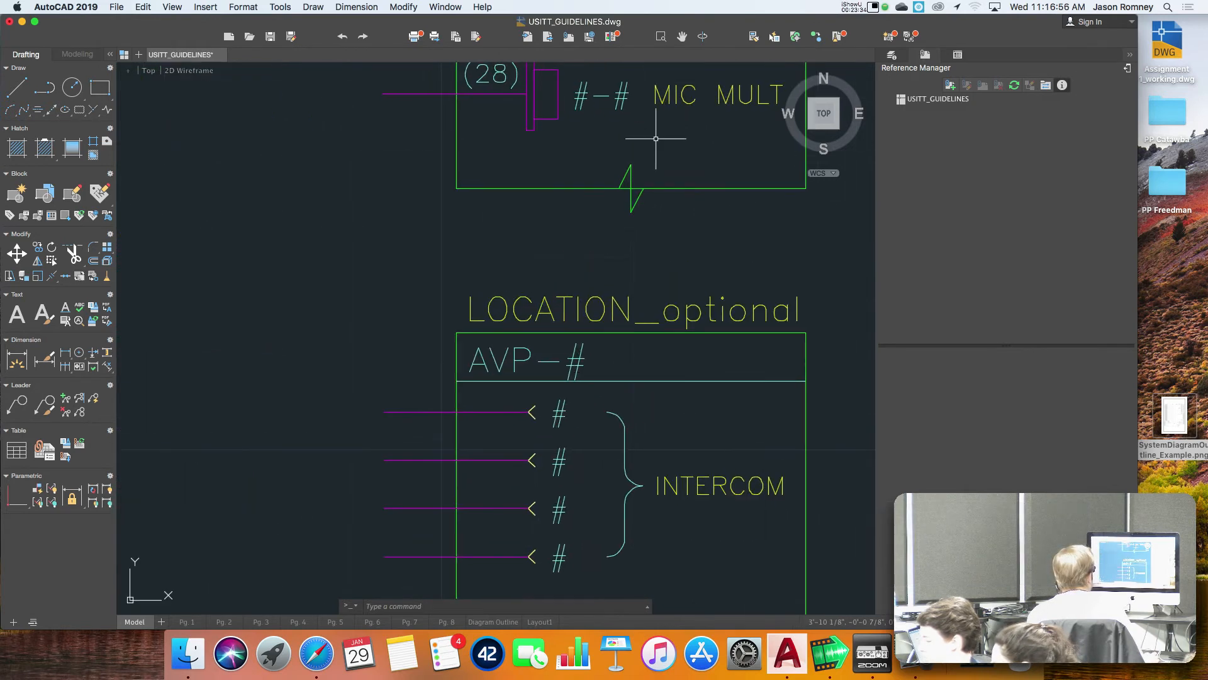
{"action": "scroll", "coordinate": [656, 139], "scroll_direction": "up", "scroll_amount": 2}
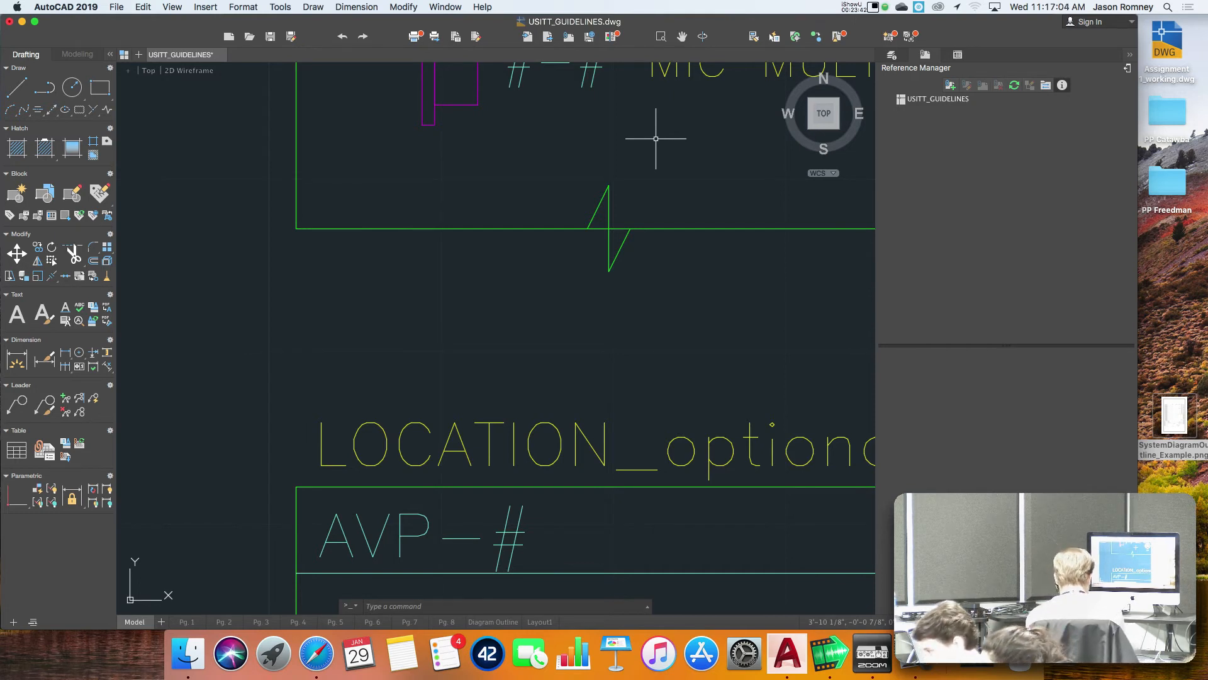
{"action": "type", "text": "tr"}
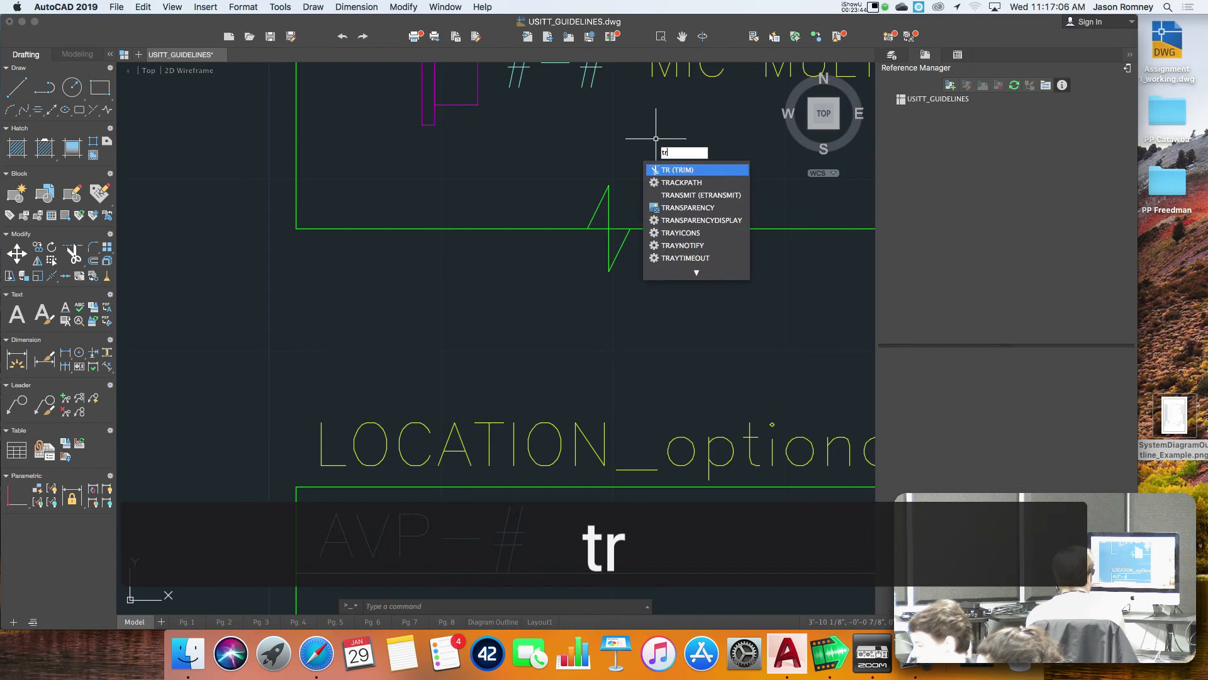
{"action": "key", "text": "Return"}
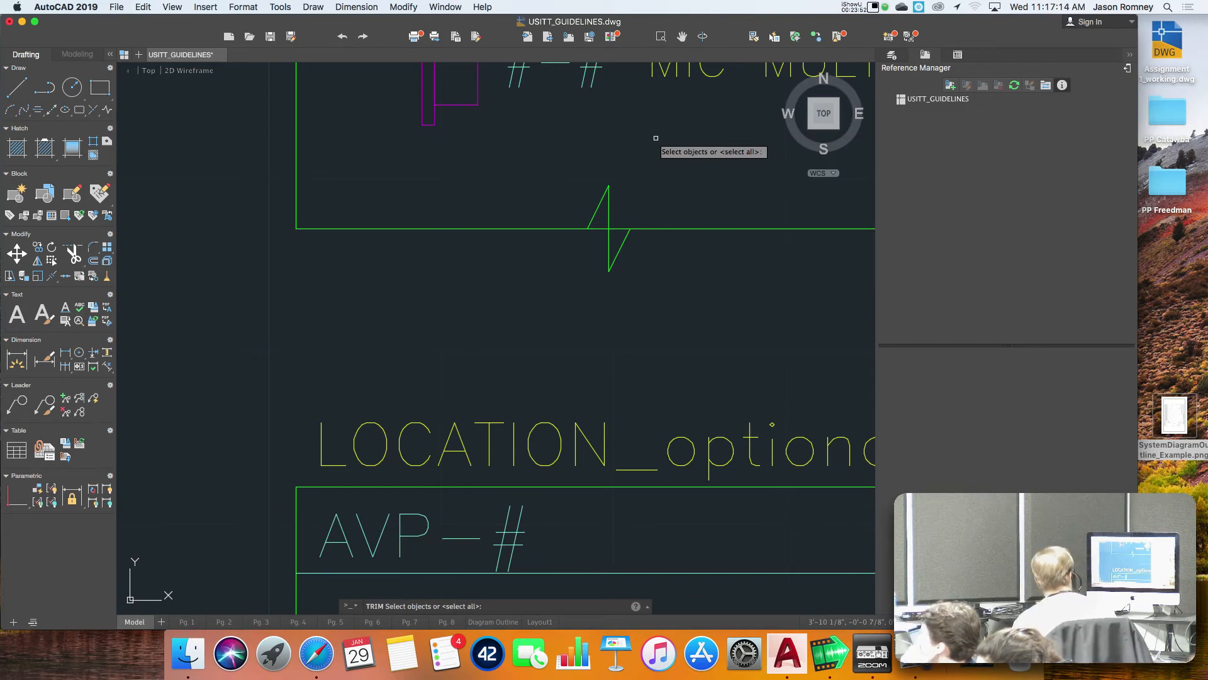
{"action": "left_click", "coordinate": [620, 228]}
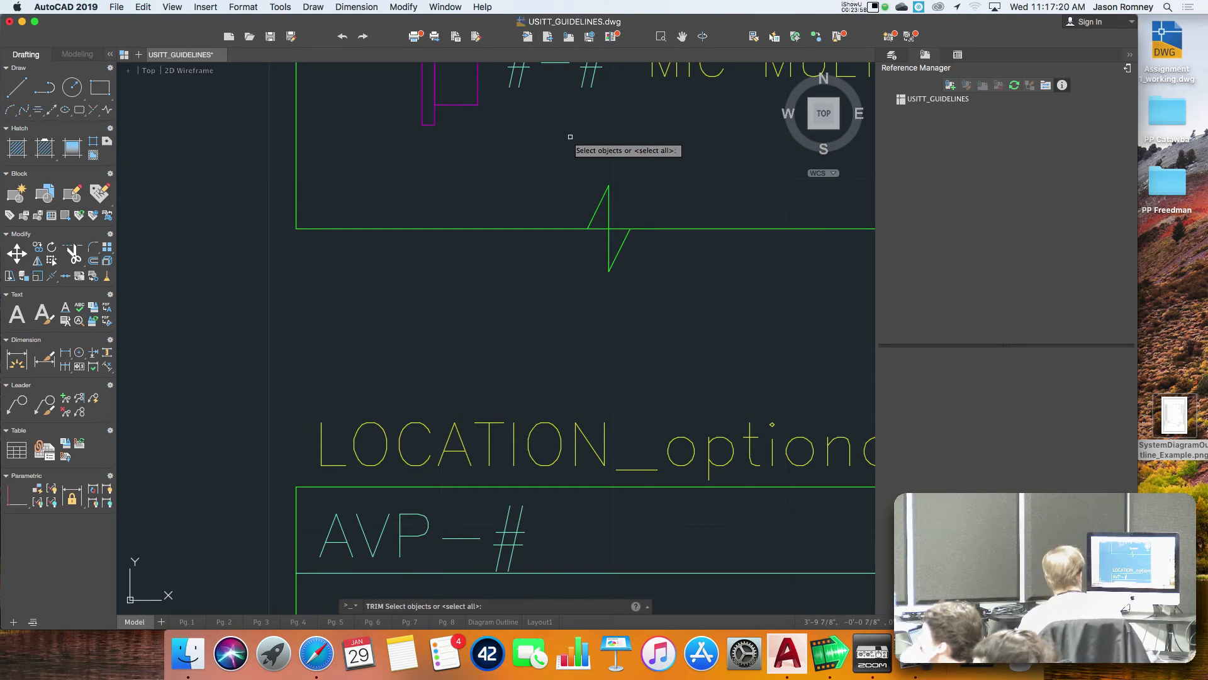
{"action": "left_click", "coordinate": [595, 215]}
{"action": "left_click", "coordinate": [624, 246]}
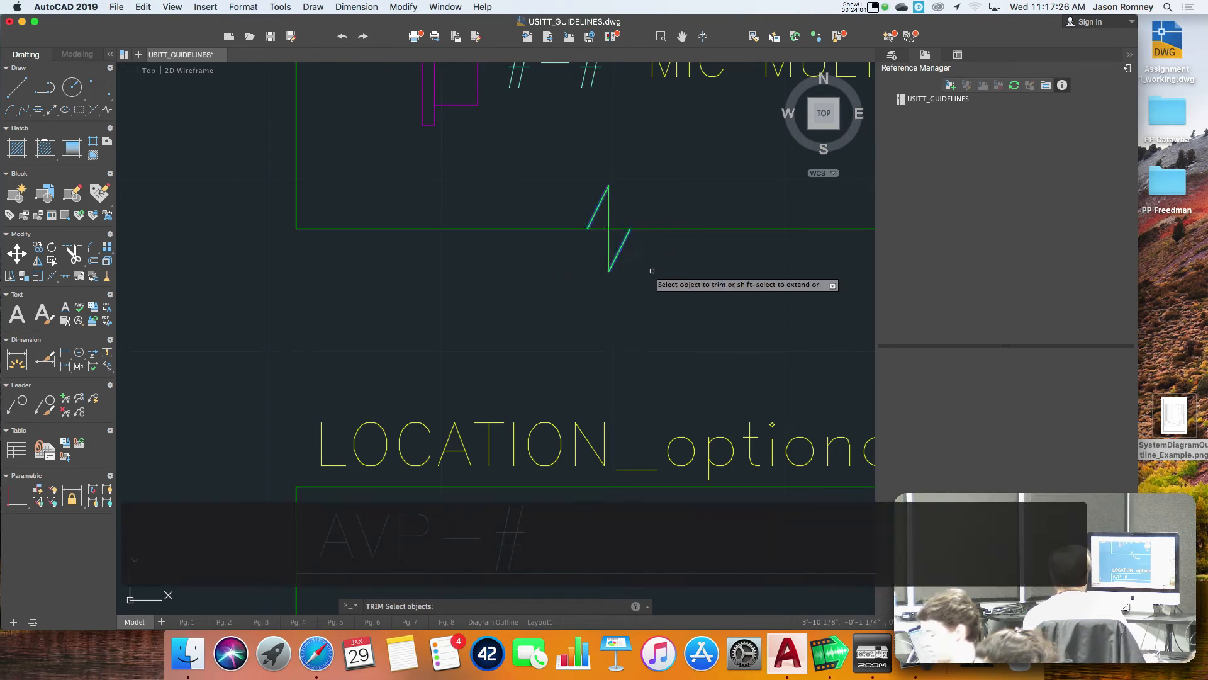
{"action": "key", "text": "Return"}
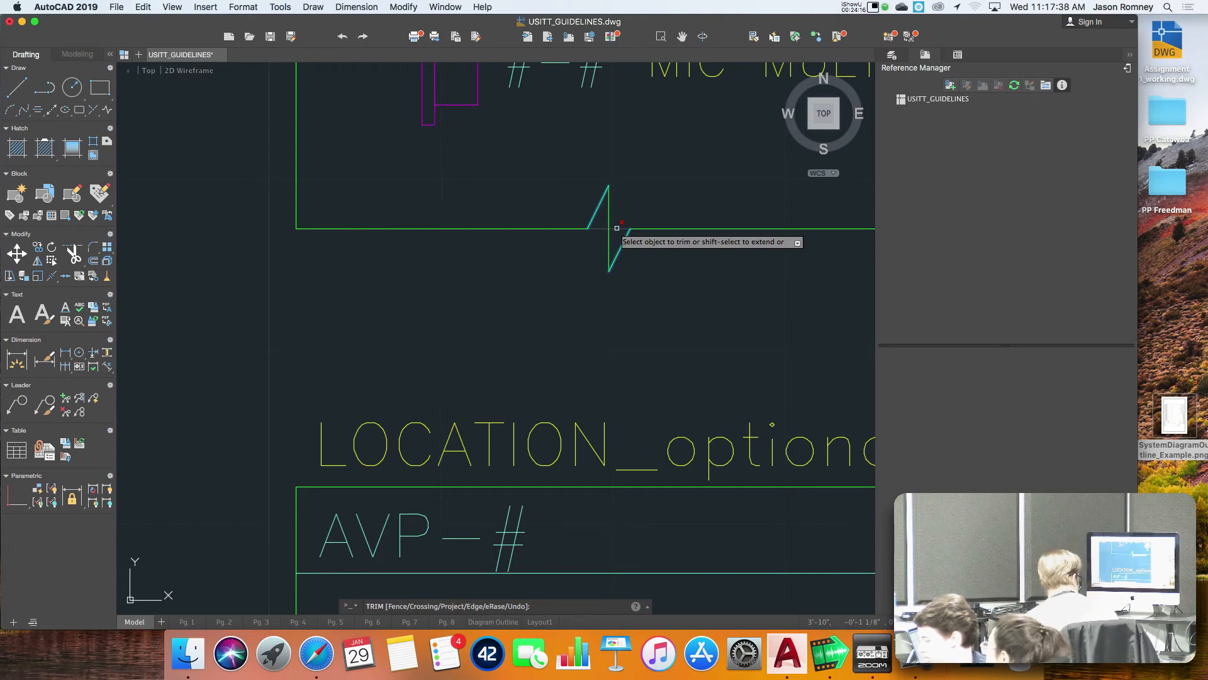
{"action": "left_click", "coordinate": [616, 228]}
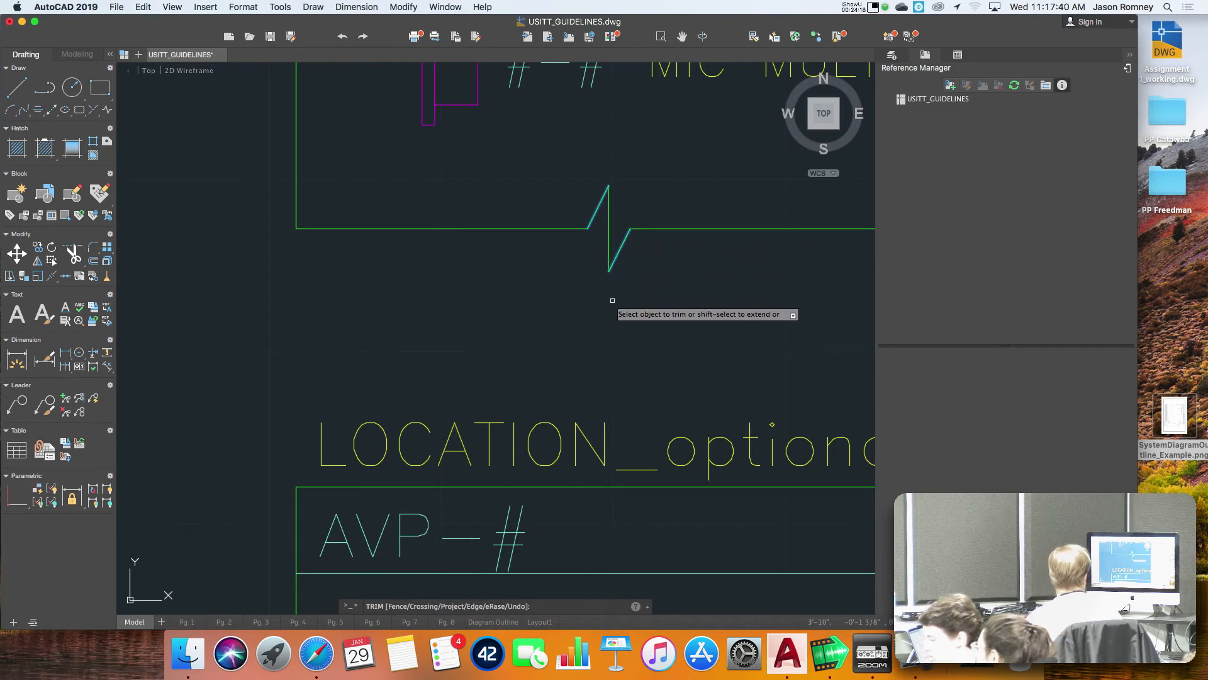
{"action": "key", "text": "Escape"}
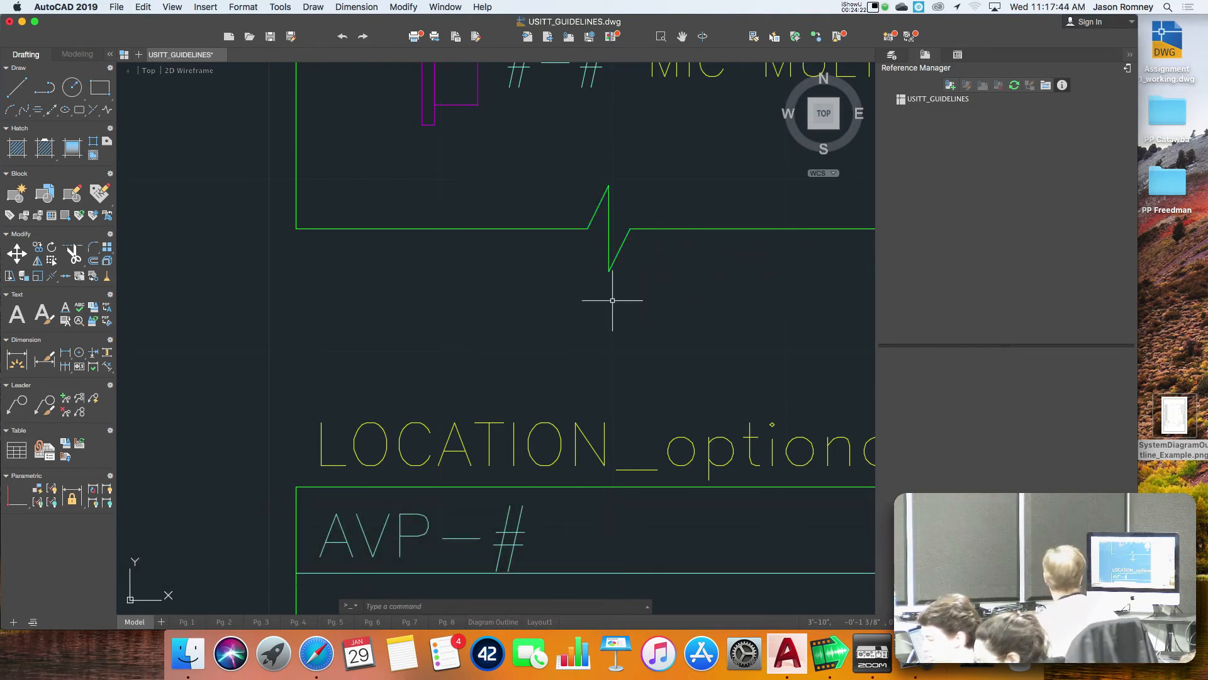
Step: Trim the second AVP-# panel's lower edge inside its break symbol, using the two slanted lines as cutting edges
{"action": "scroll", "coordinate": [609, 300], "scroll_direction": "down", "scroll_amount": 6}
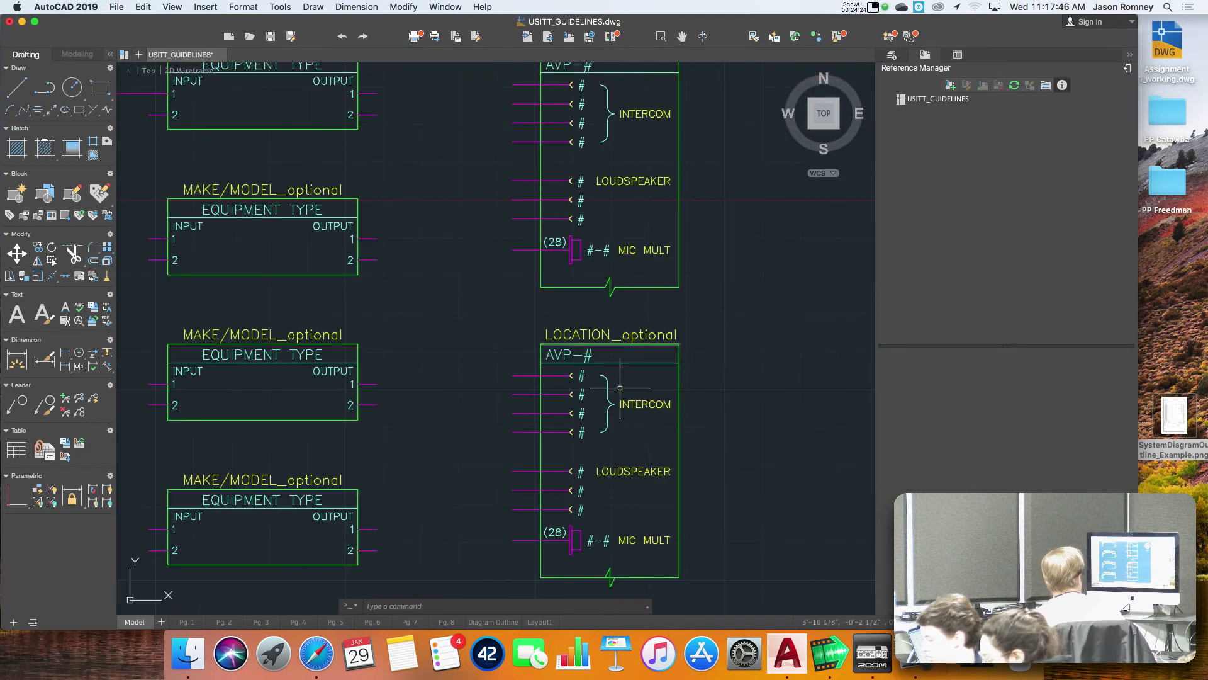
{"action": "middle_click_drag", "start_coordinate": [625, 442], "coordinate": [626, 245]}
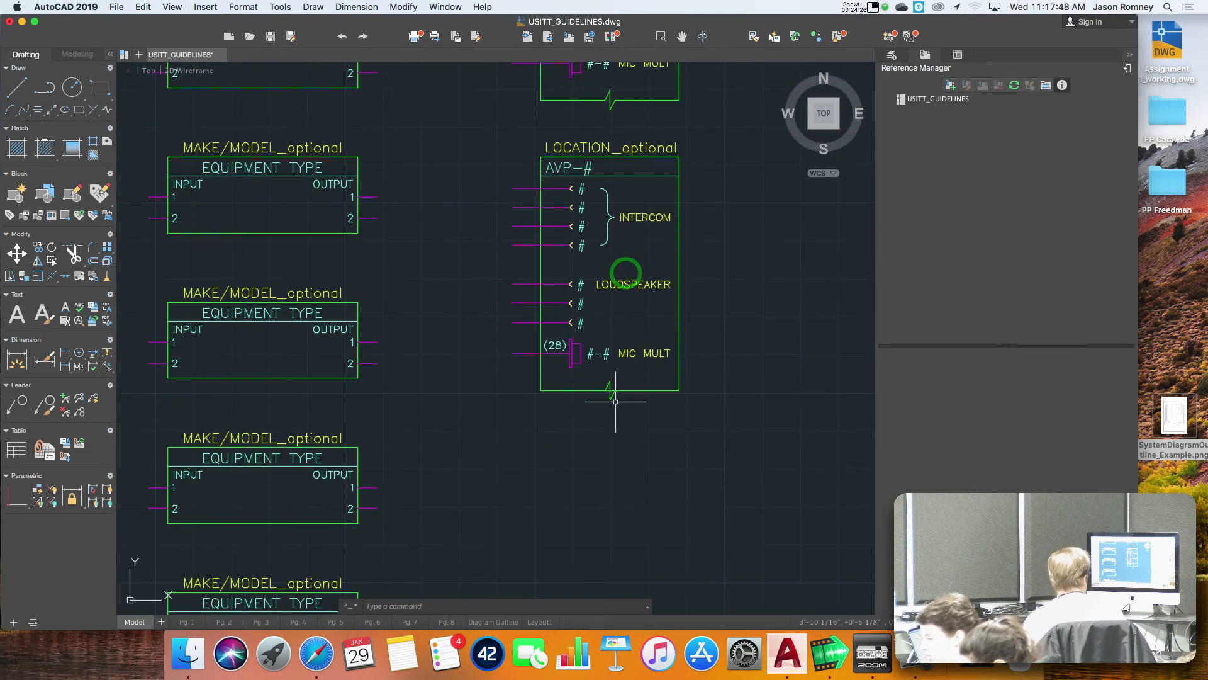
{"action": "scroll", "coordinate": [612, 404], "scroll_direction": "up", "scroll_amount": 5}
{"action": "scroll", "coordinate": [613, 405], "scroll_direction": "up", "scroll_amount": 5}
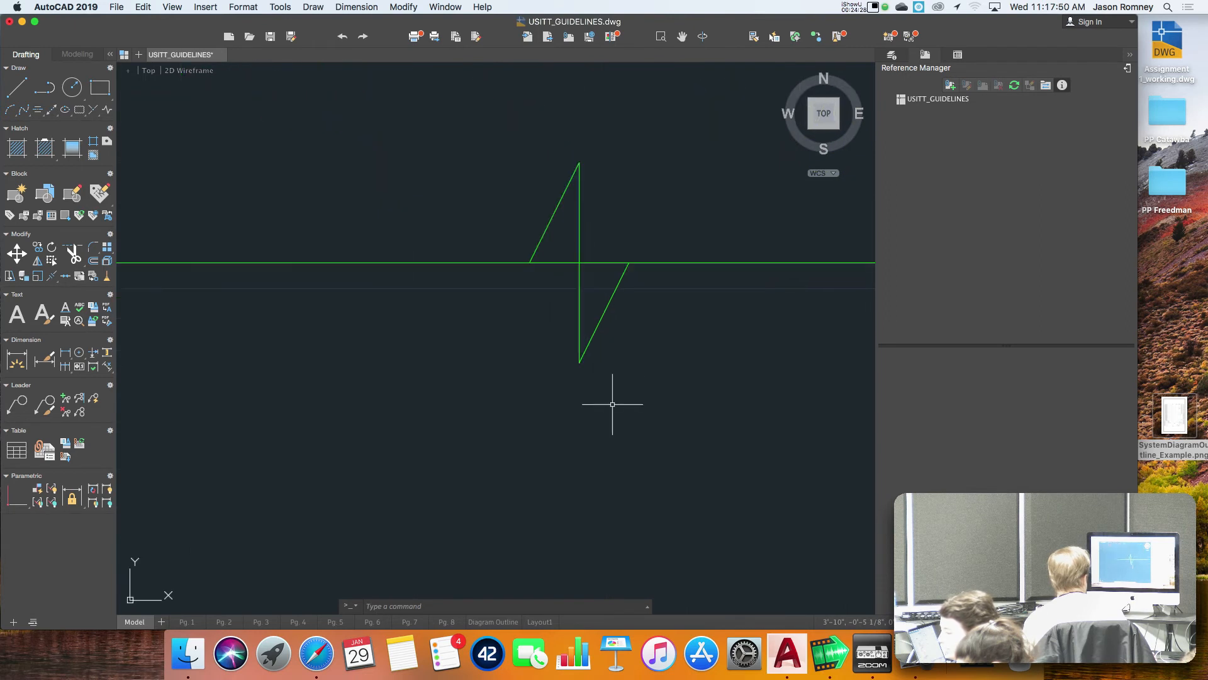
{"action": "type", "text": "tr"}
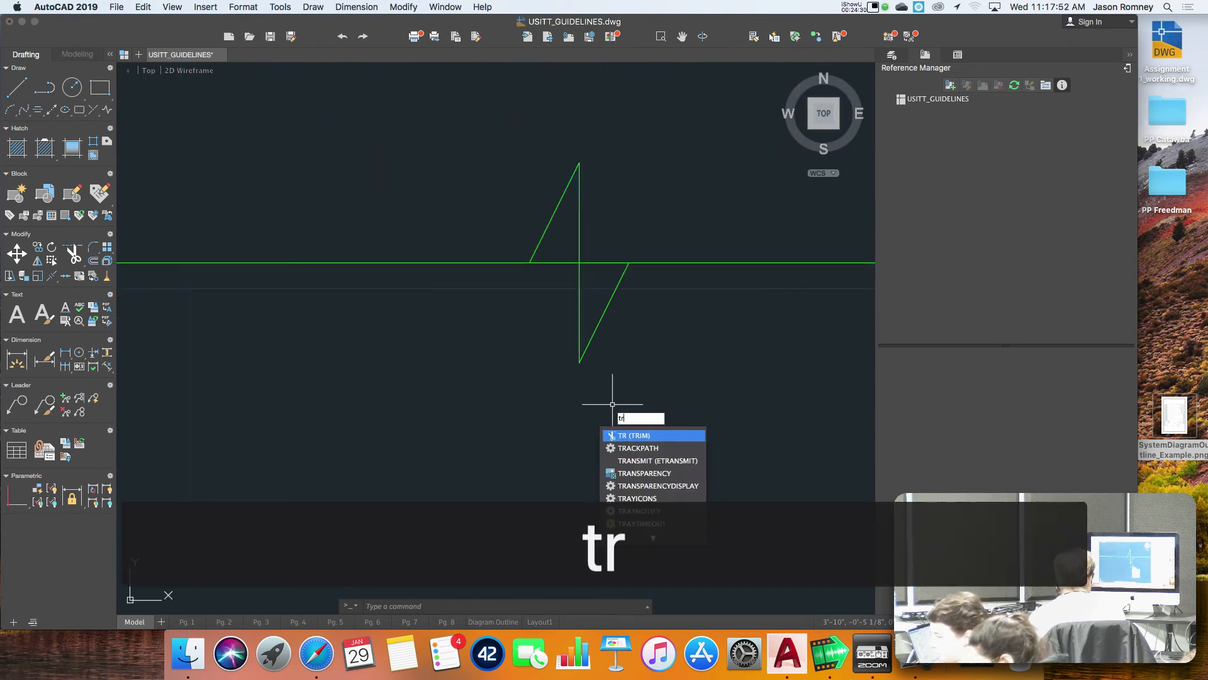
{"action": "key", "text": "Return"}
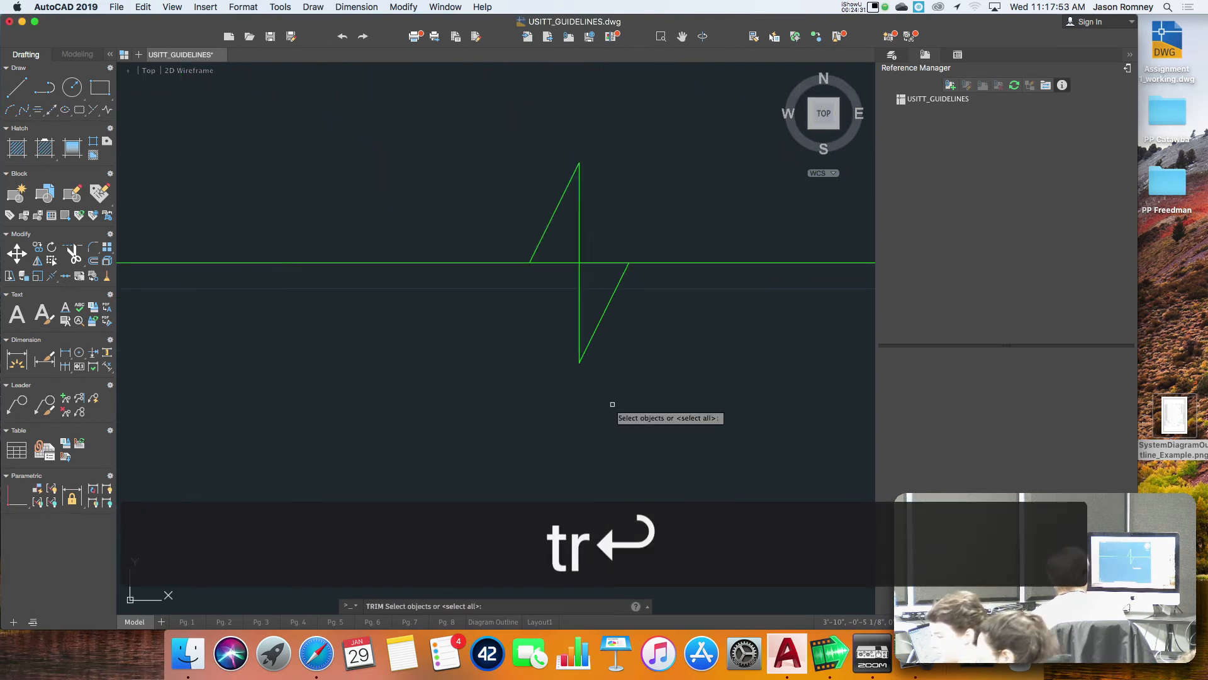
{"action": "left_click", "coordinate": [610, 302]}
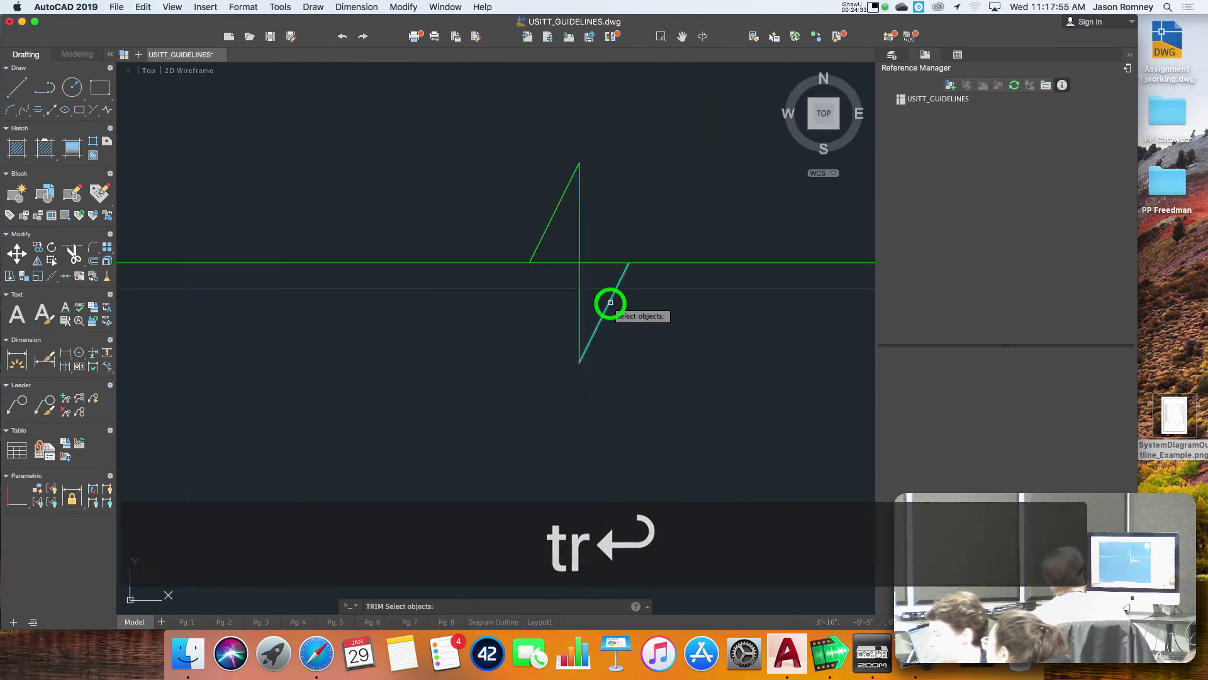
{"action": "left_click", "coordinate": [541, 239]}
{"action": "key", "text": "Return"}
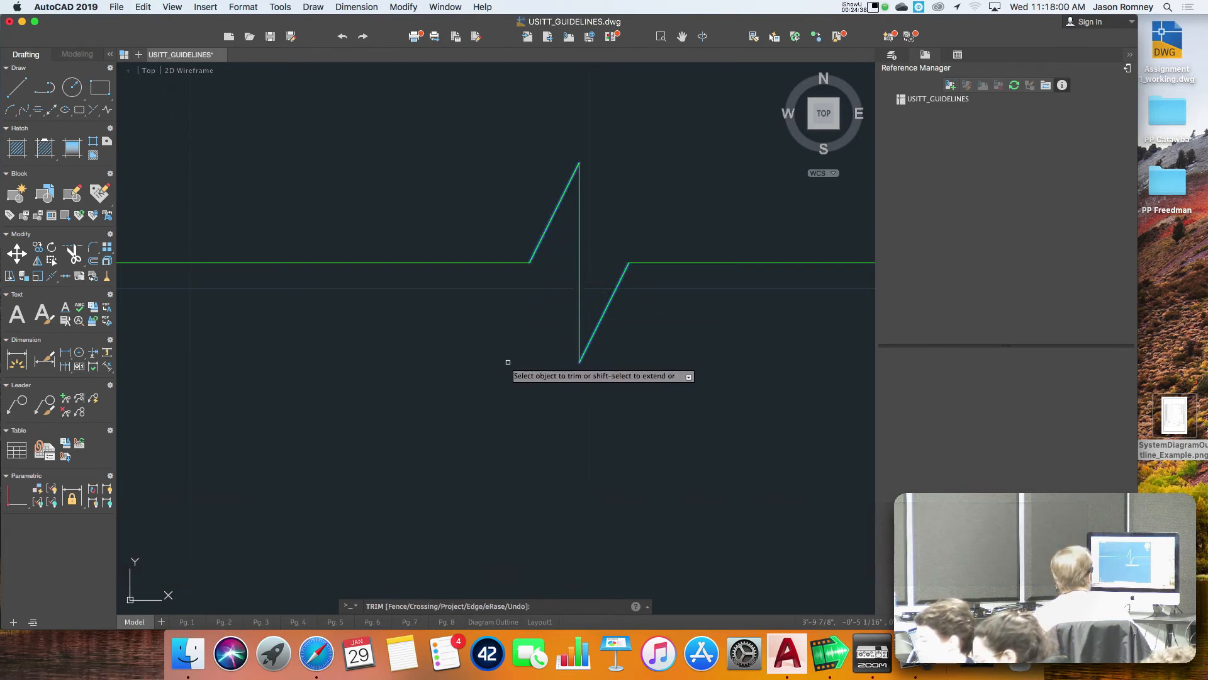
{"action": "key", "text": "Return"}
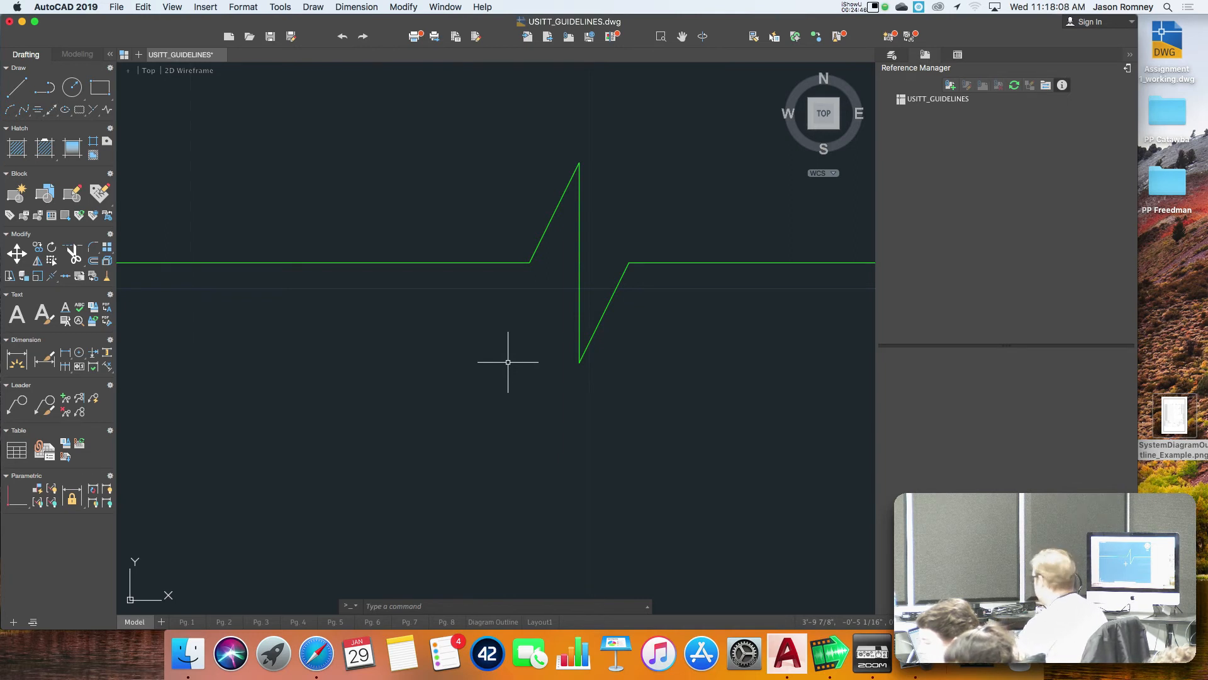
Step: Switch to Preview, enlarge its window to examine the layout in SystemDiagramOutline_Example.png, and return to the AutoCAD drawing
{"action": "scroll", "coordinate": [509, 355], "scroll_direction": "down", "scroll_amount": 5}
{"action": "scroll", "coordinate": [526, 345], "scroll_direction": "down", "scroll_amount": 3}
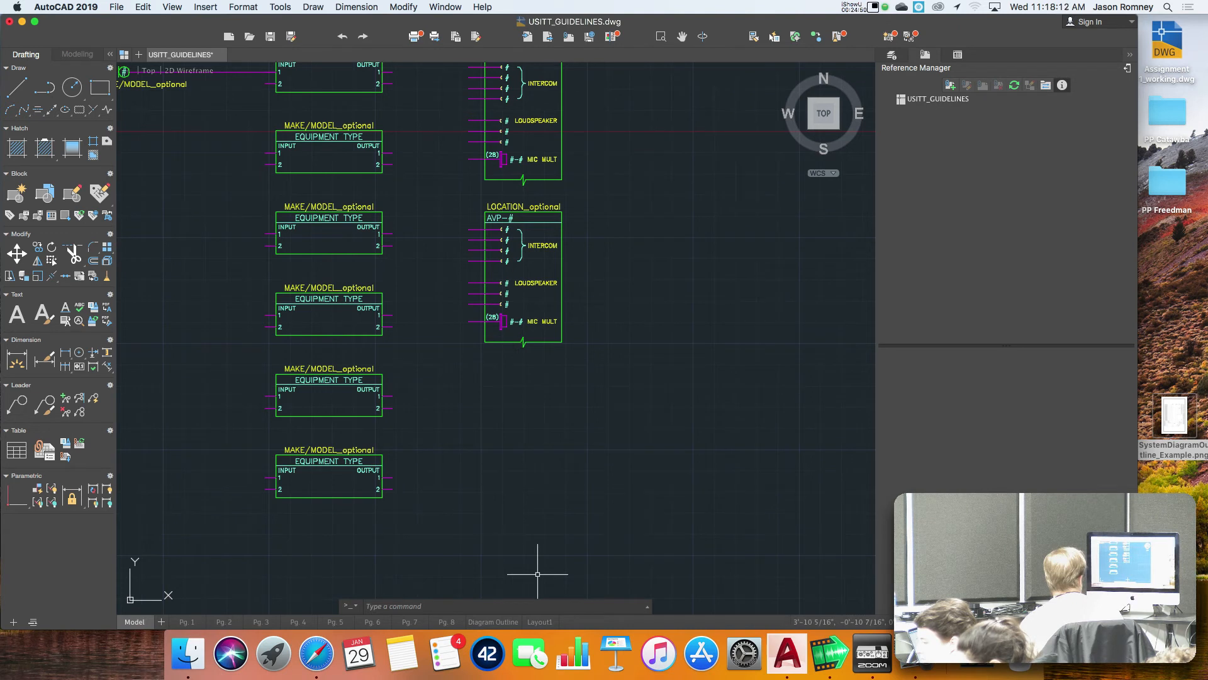
{"action": "left_click", "coordinate": [910, 656]}
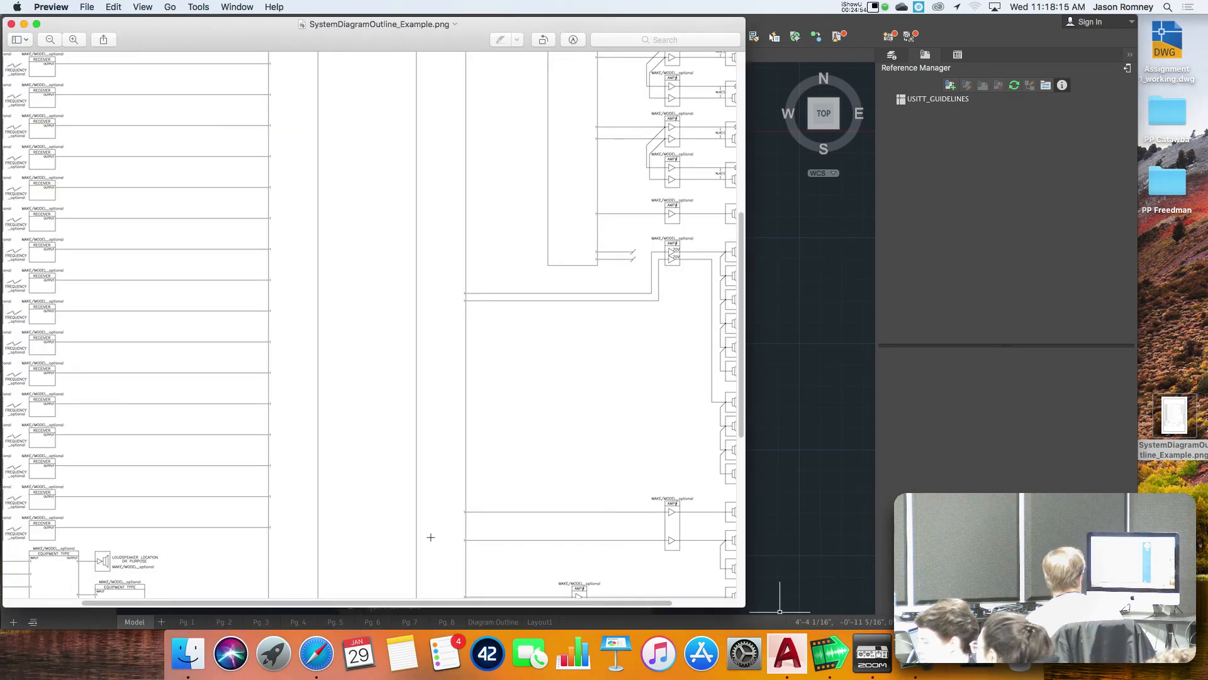
{"action": "scroll", "coordinate": [430, 537], "scroll_direction": "up", "scroll_amount": 10}
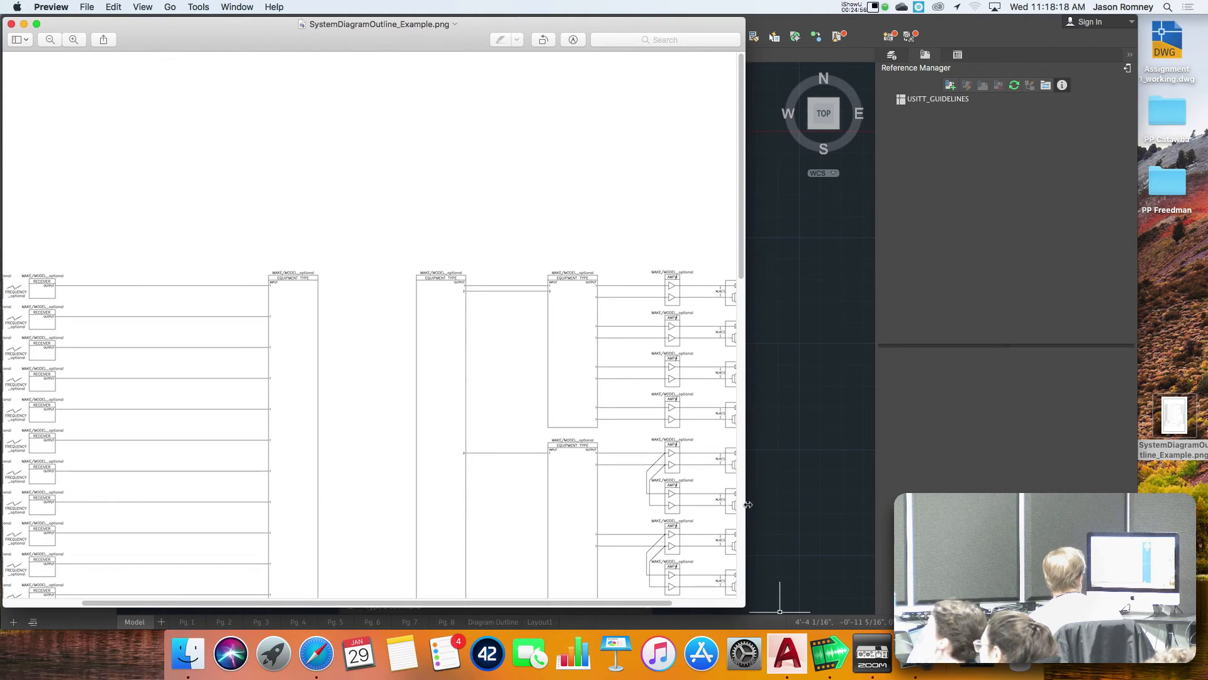
{"action": "left_click_drag", "start_coordinate": [759, 502], "coordinate": [1114, 488]}
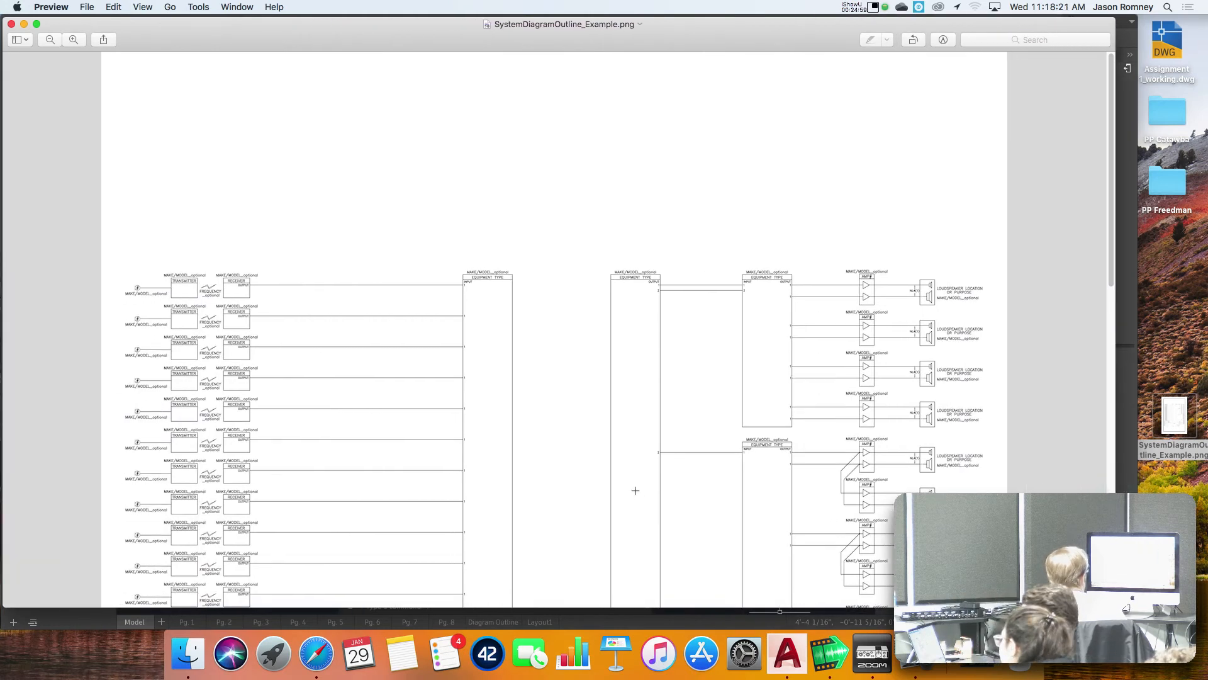
{"action": "scroll", "coordinate": [636, 491], "scroll_direction": "down", "scroll_amount": 10}
{"action": "key", "text": "super+Tab"}
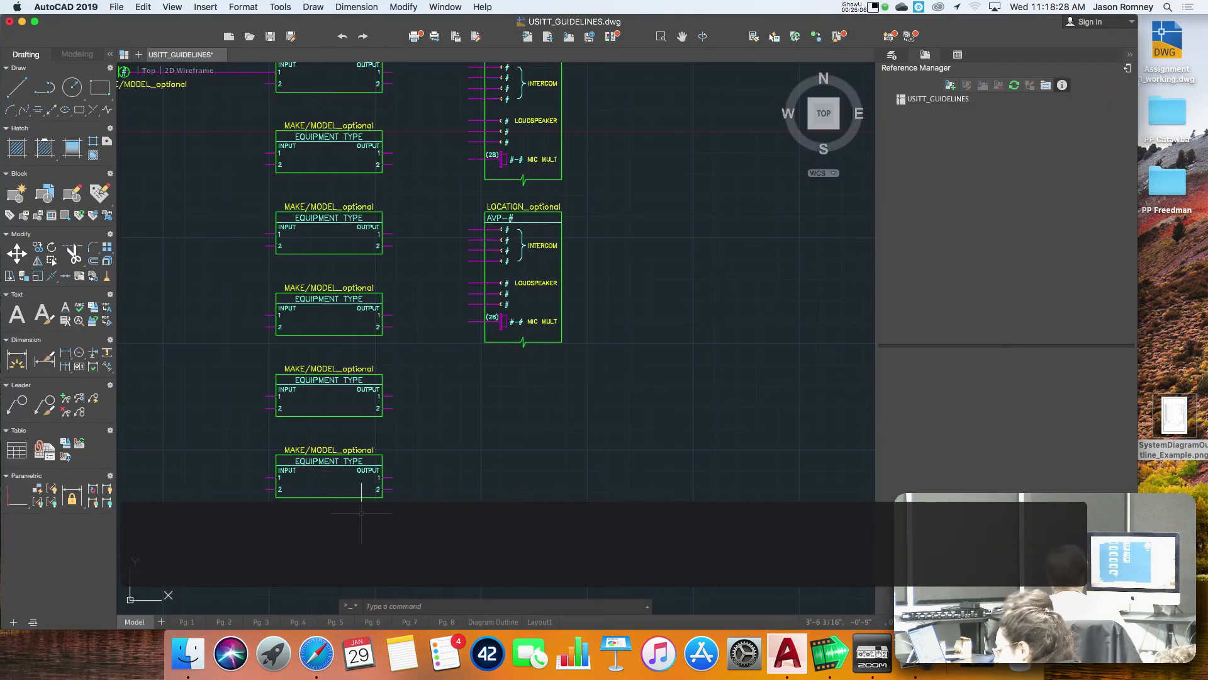
Step: Copy the second device block into the empty space right of the AVP-# panels, level with the first block in the column
{"action": "mouse_move", "coordinate": [346, 523]}
{"action": "middle_mouse_down"}
{"action": "mouse_move", "coordinate": [402, 375]}
{"action": "mouse_move", "coordinate": [373, 422]}
{"action": "middle_mouse_up"}
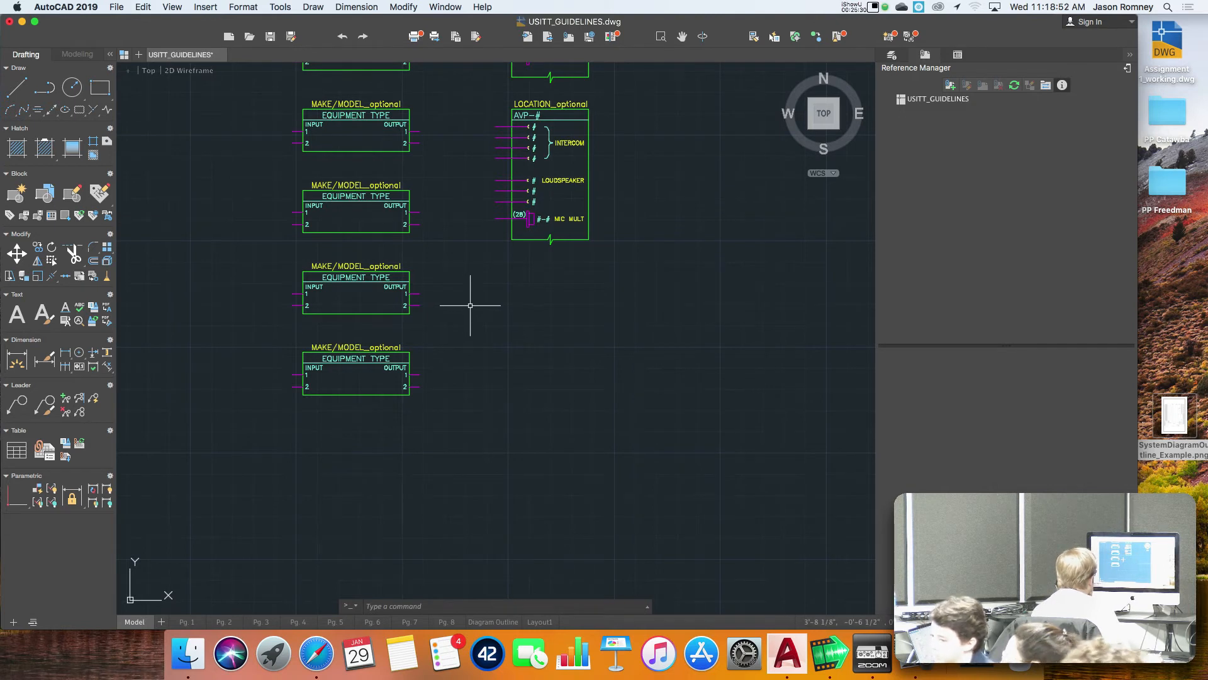
{"action": "mouse_move", "coordinate": [467, 318]}
{"action": "middle_mouse_down"}
{"action": "mouse_move", "coordinate": [594, 485]}
{"action": "mouse_move", "coordinate": [608, 550]}
{"action": "middle_mouse_up"}
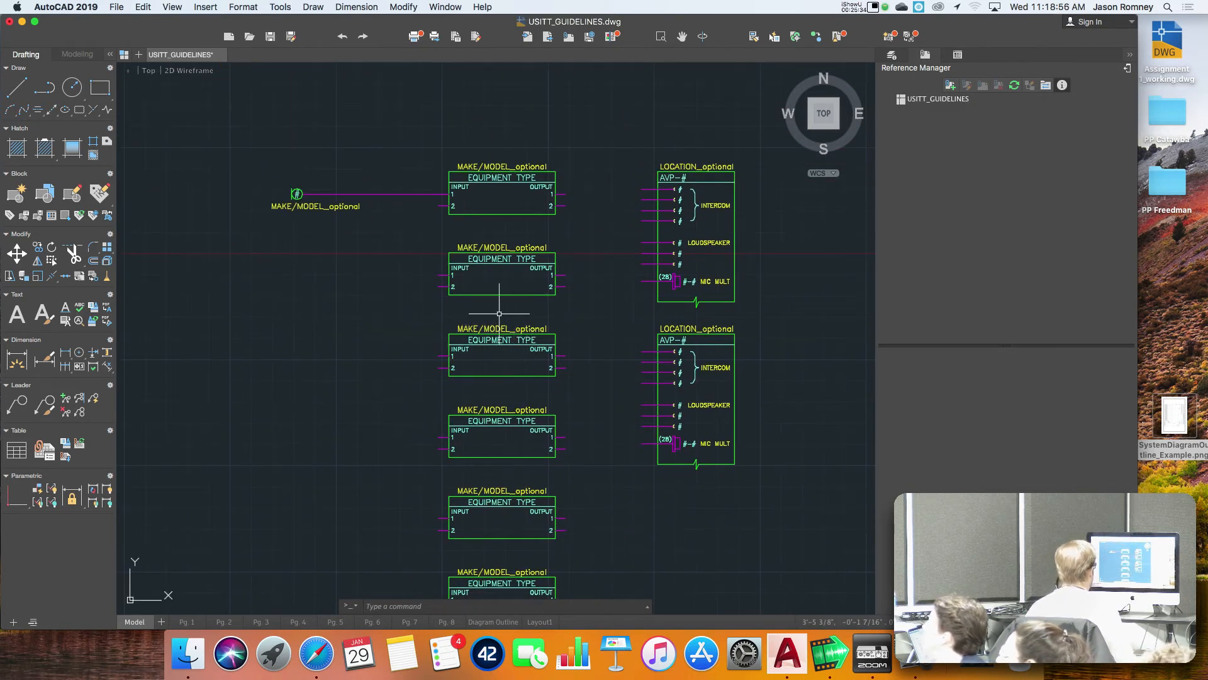
{"action": "type", "text": "co"}
{"action": "key", "text": "Return"}
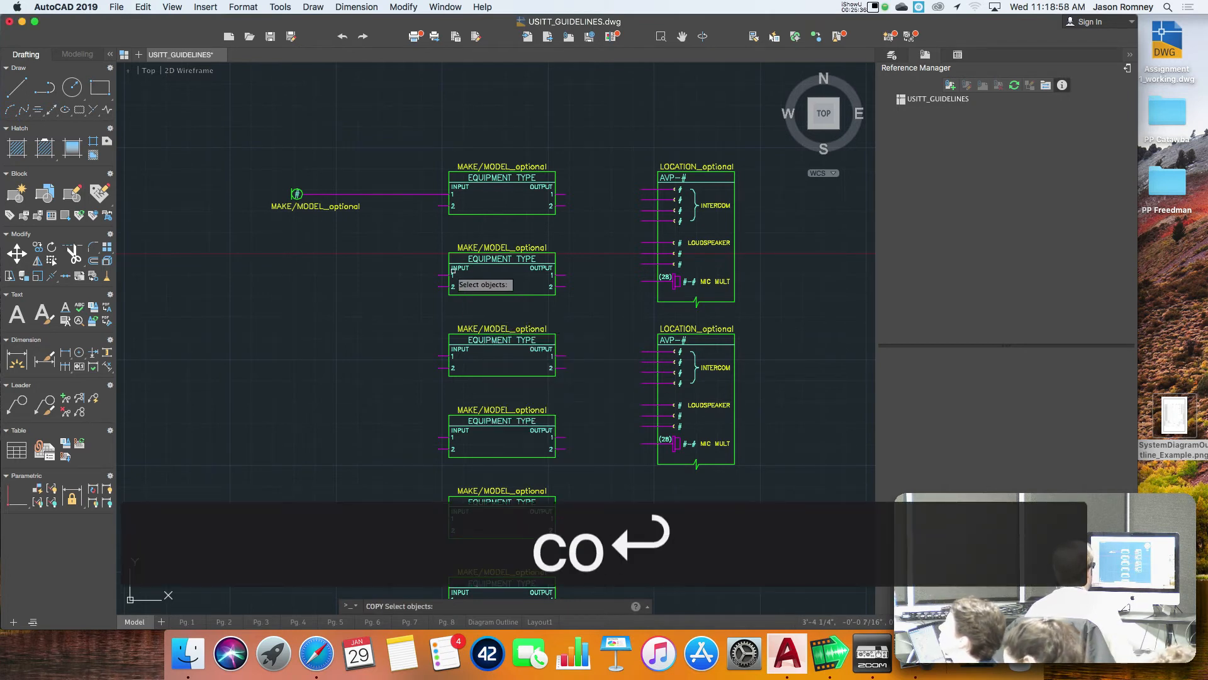
{"action": "left_click", "coordinate": [421, 238]}
{"action": "left_click", "coordinate": [590, 304]}
{"action": "right_click", "coordinate": [591, 306]}
{"action": "left_click", "coordinate": [449, 255]}
{"action": "middle_click_drag", "start_coordinate": [749, 212], "coordinate": [486, 228]}
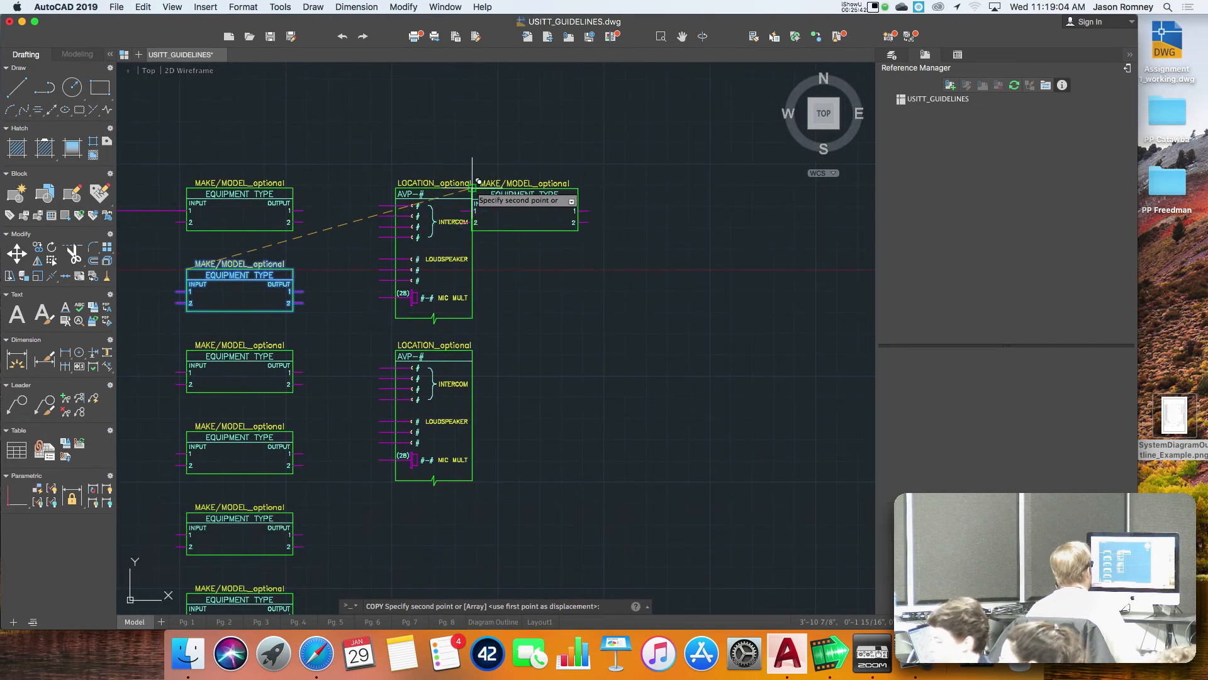
{"action": "left_click", "coordinate": [573, 188]}
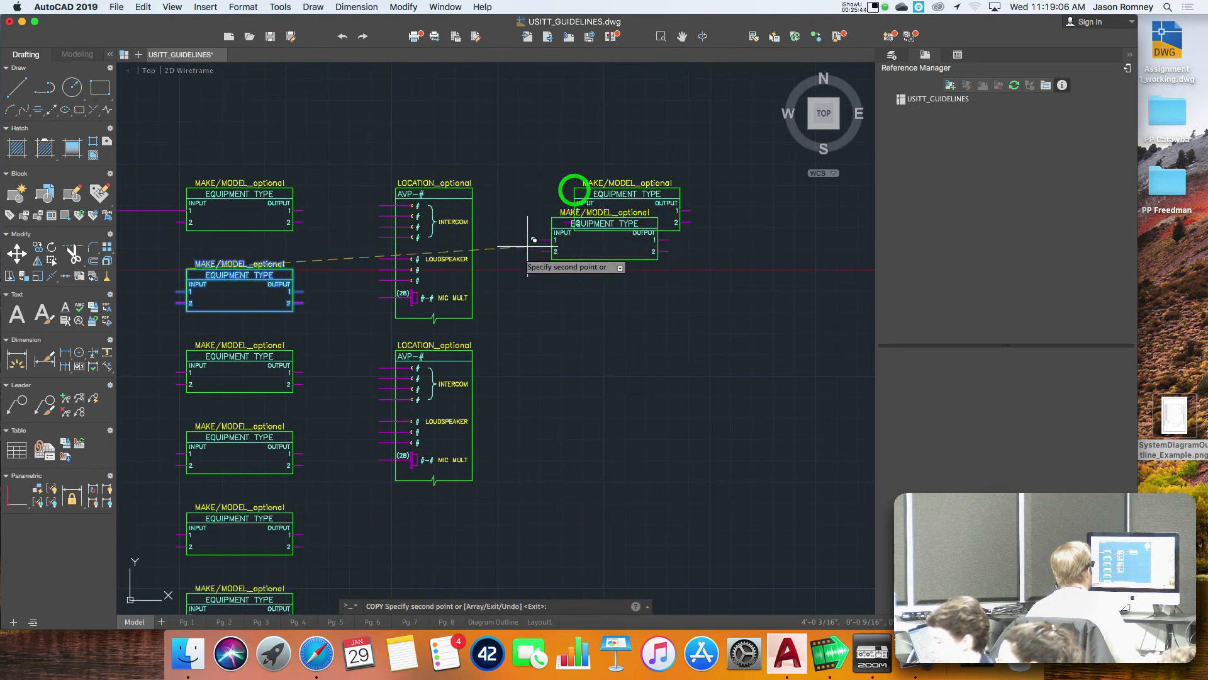
{"action": "mouse_move", "coordinate": [520, 391]}
{"action": "middle_mouse_down"}
{"action": "mouse_move", "coordinate": [526, 273]}
{"action": "mouse_move", "coordinate": [519, 287]}
{"action": "middle_mouse_up"}
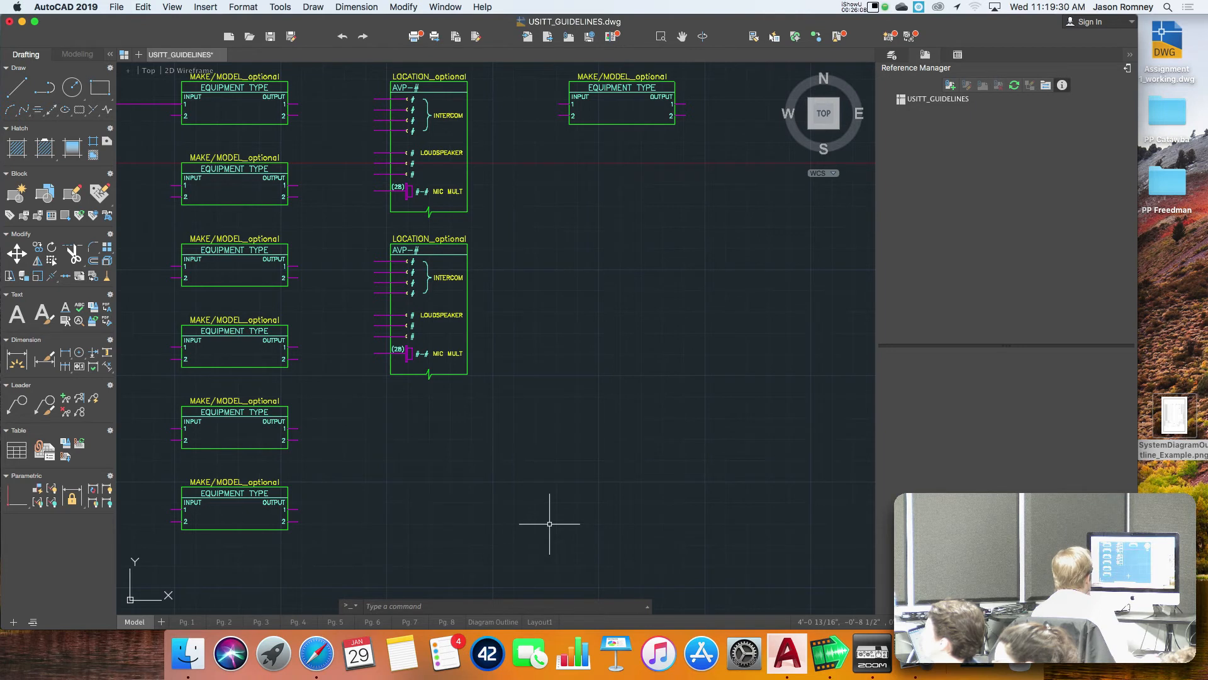
{"action": "left_click", "coordinate": [630, 123]}
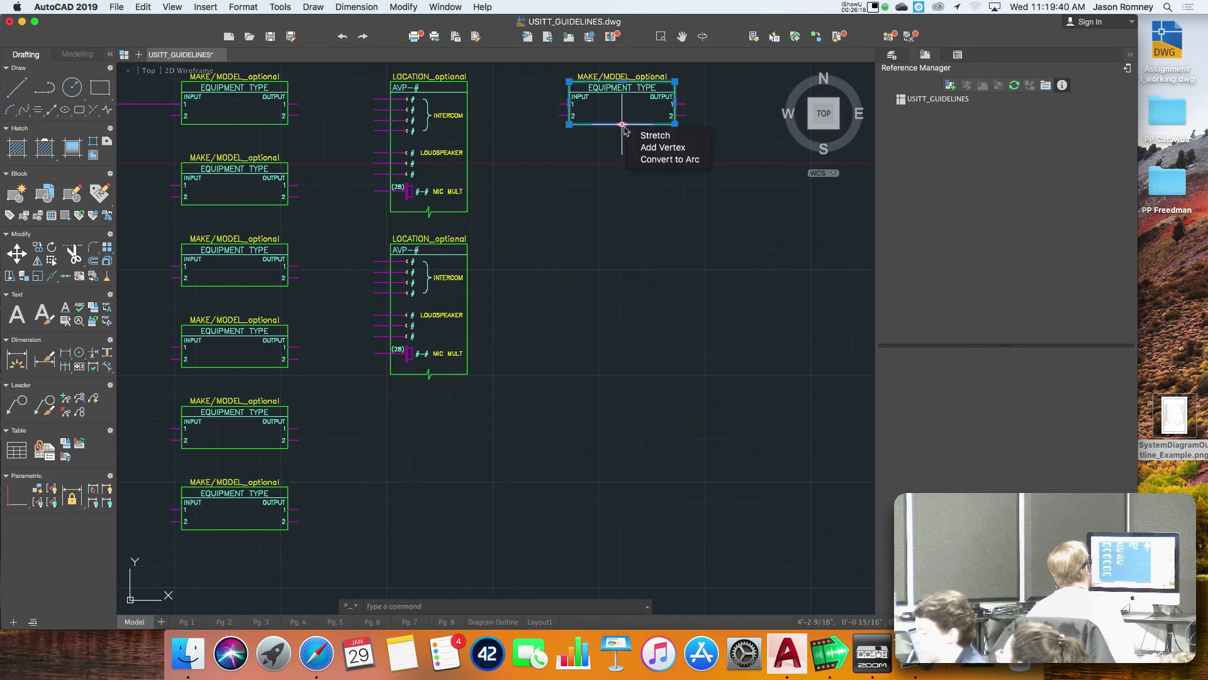
{"action": "left_click", "coordinate": [621, 123]}
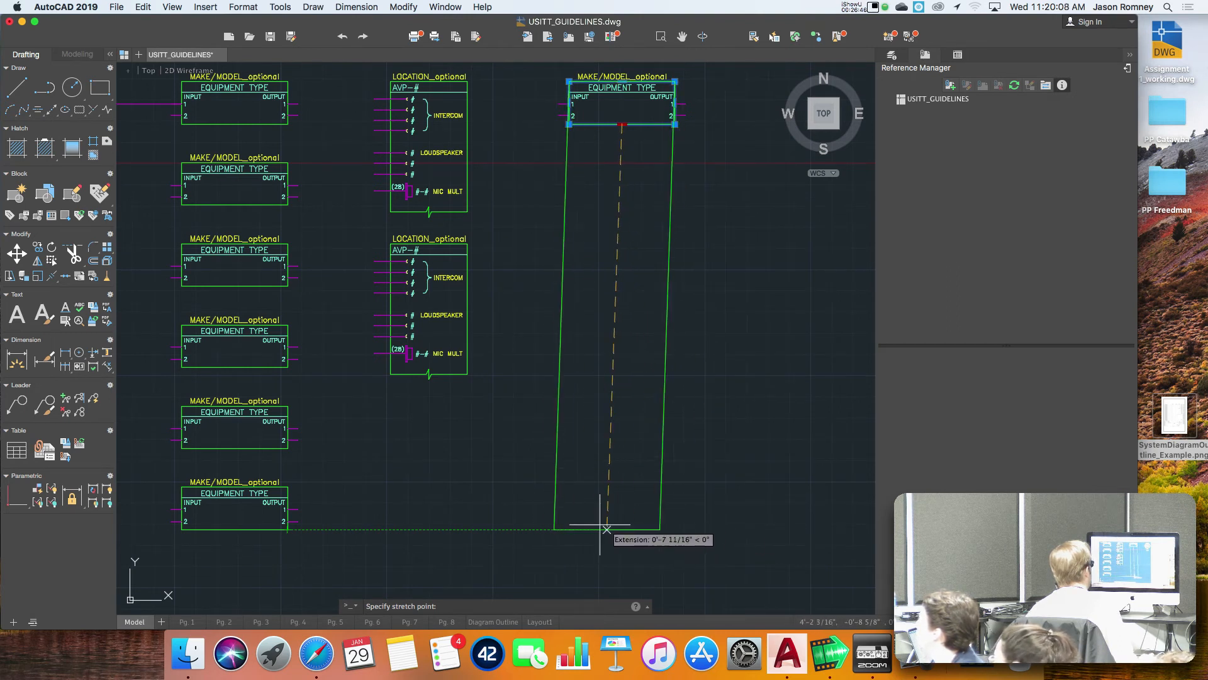
{"action": "key", "text": "Escape"}
{"action": "key", "text": "Escape"}
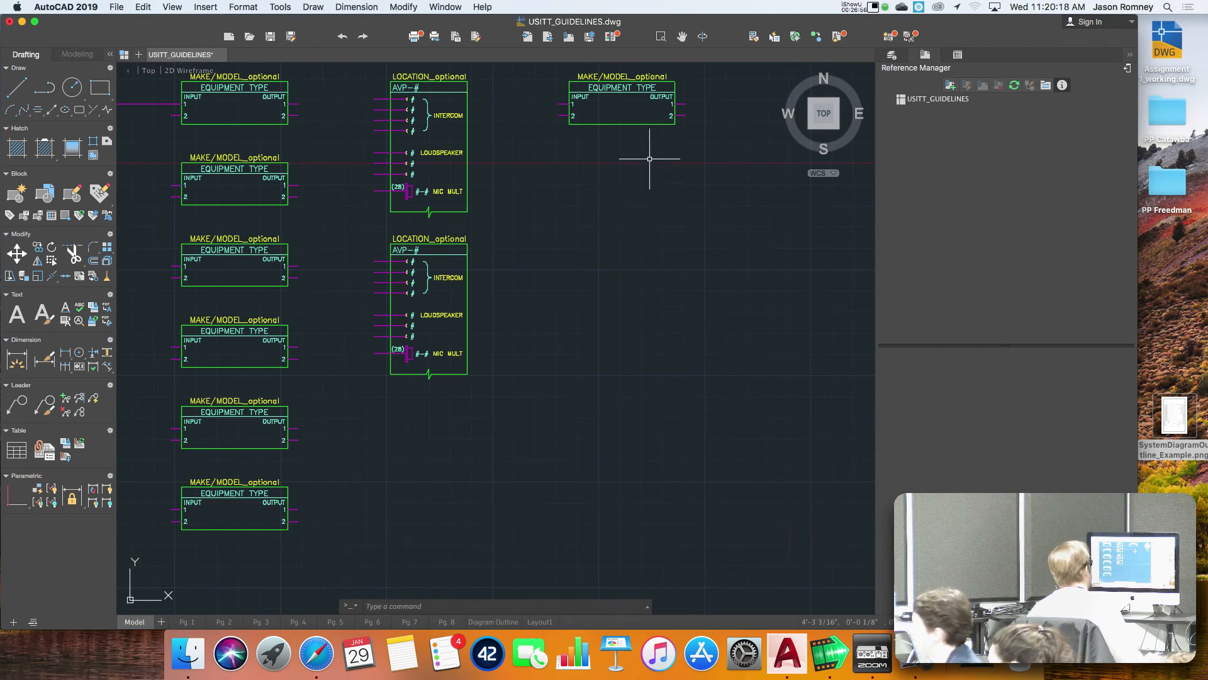
Step: Try stretching the copied block's lower edge straight down, level with the bottom of the last device block, and undo the stretch
{"action": "left_click", "coordinate": [643, 124]}
{"action": "left_click", "coordinate": [622, 124]}
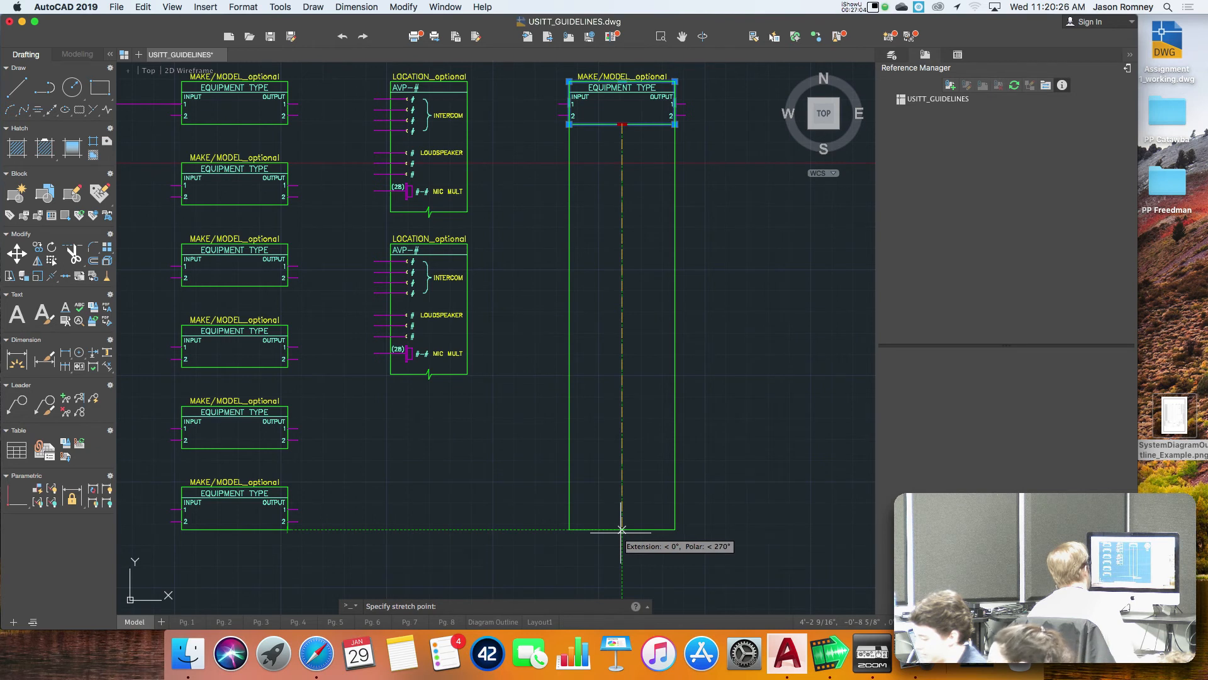
{"action": "left_click", "coordinate": [622, 529]}
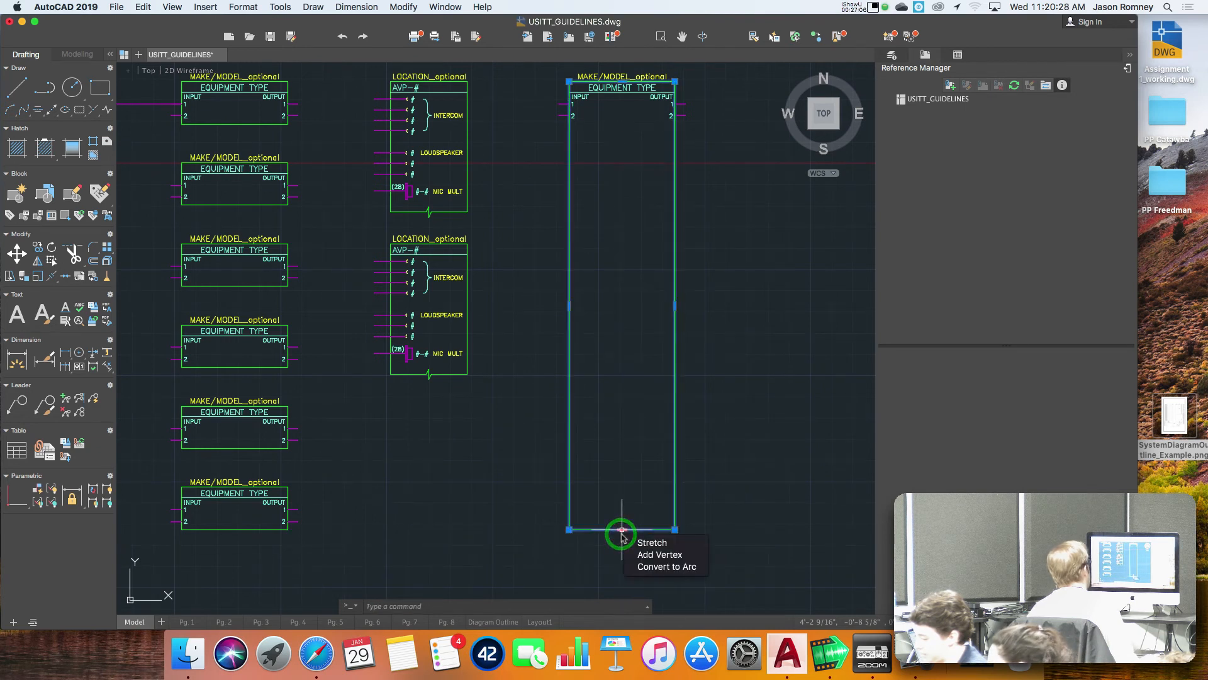
{"action": "key", "text": "Escape"}
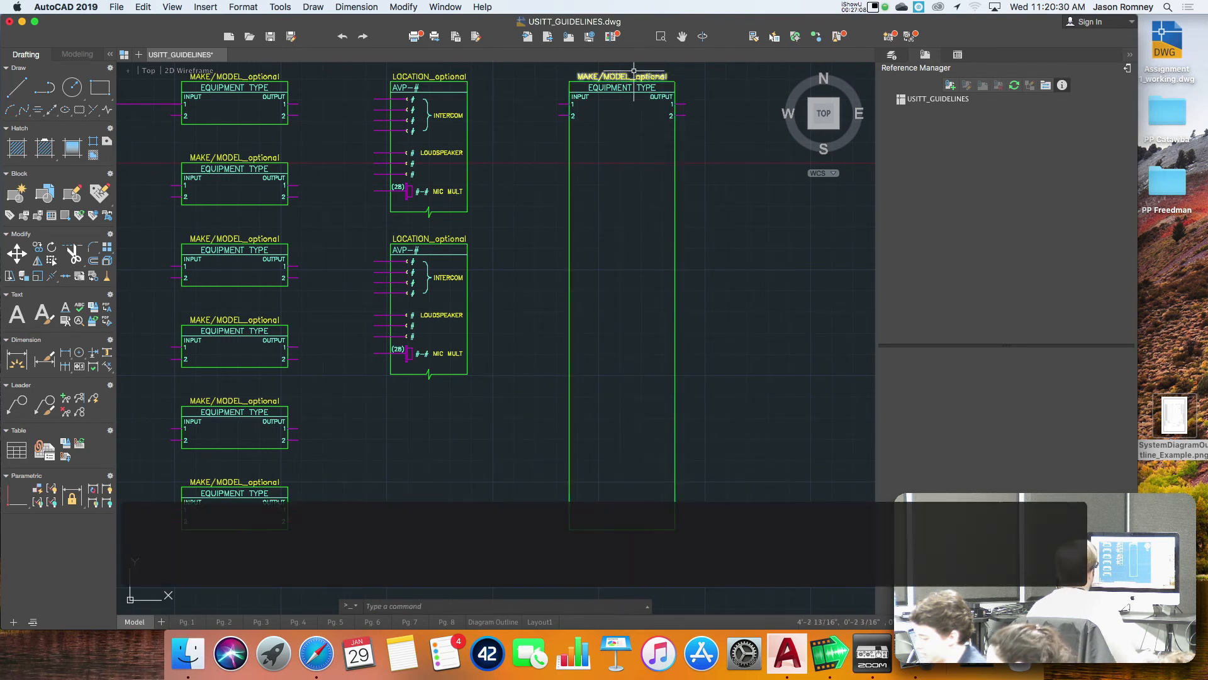
{"action": "key", "text": "super+z"}
{"action": "key", "text": "super+z"}
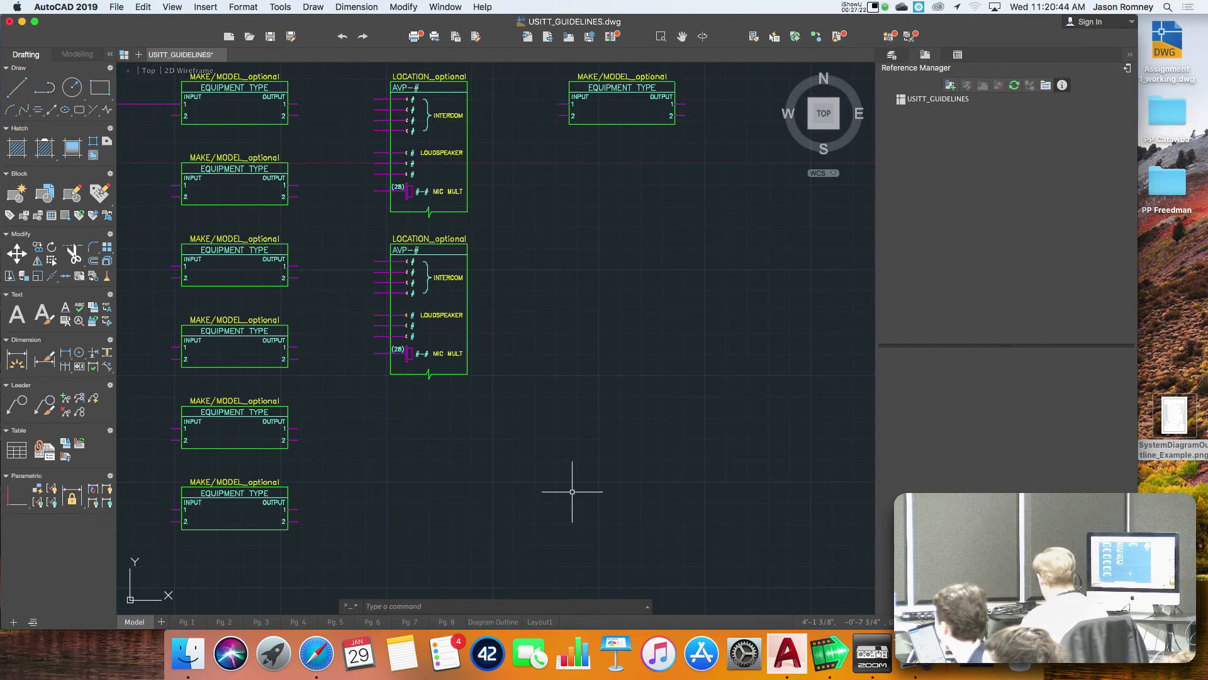
Step: Draw a horizontal guide line from the last device block's lower-right corner to directly below the copied block's left edge
{"action": "type", "text": "l"}
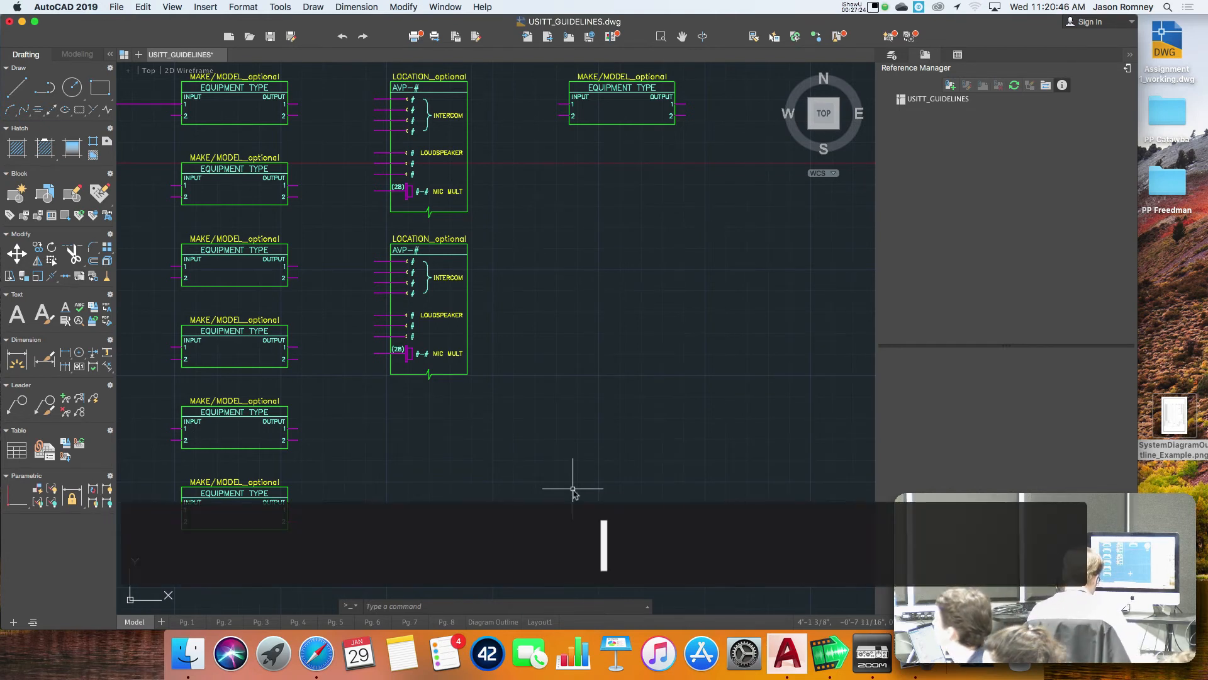
{"action": "key", "text": "Return"}
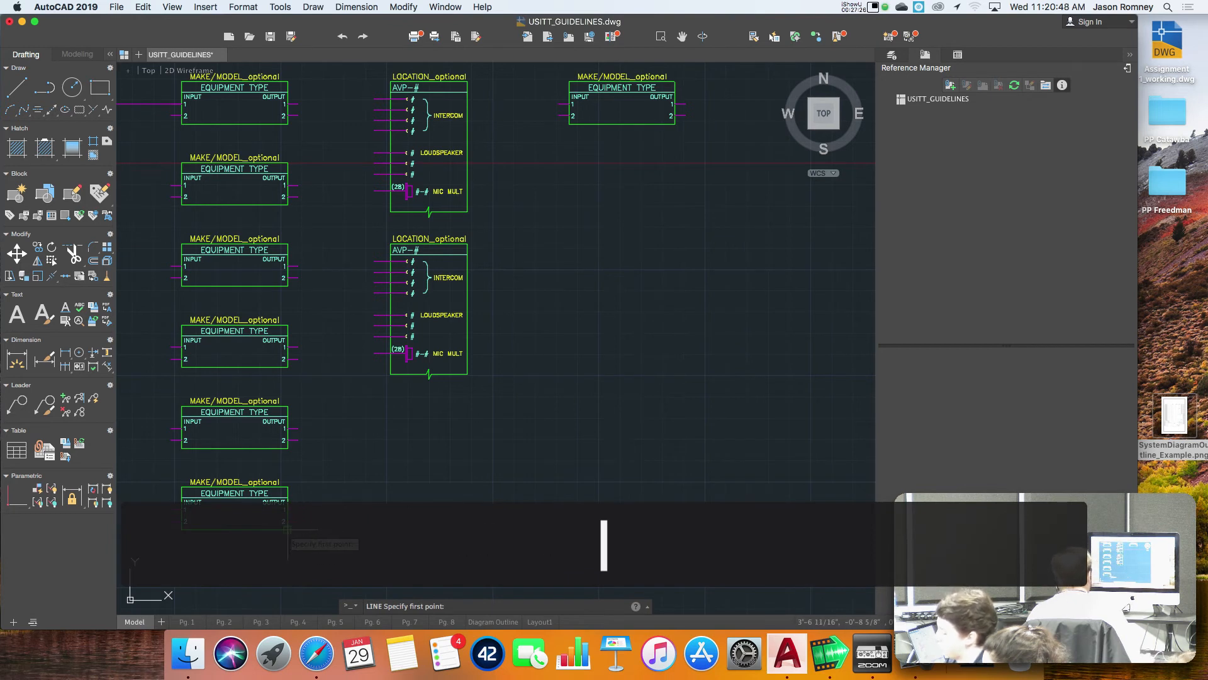
{"action": "left_click", "coordinate": [285, 530]}
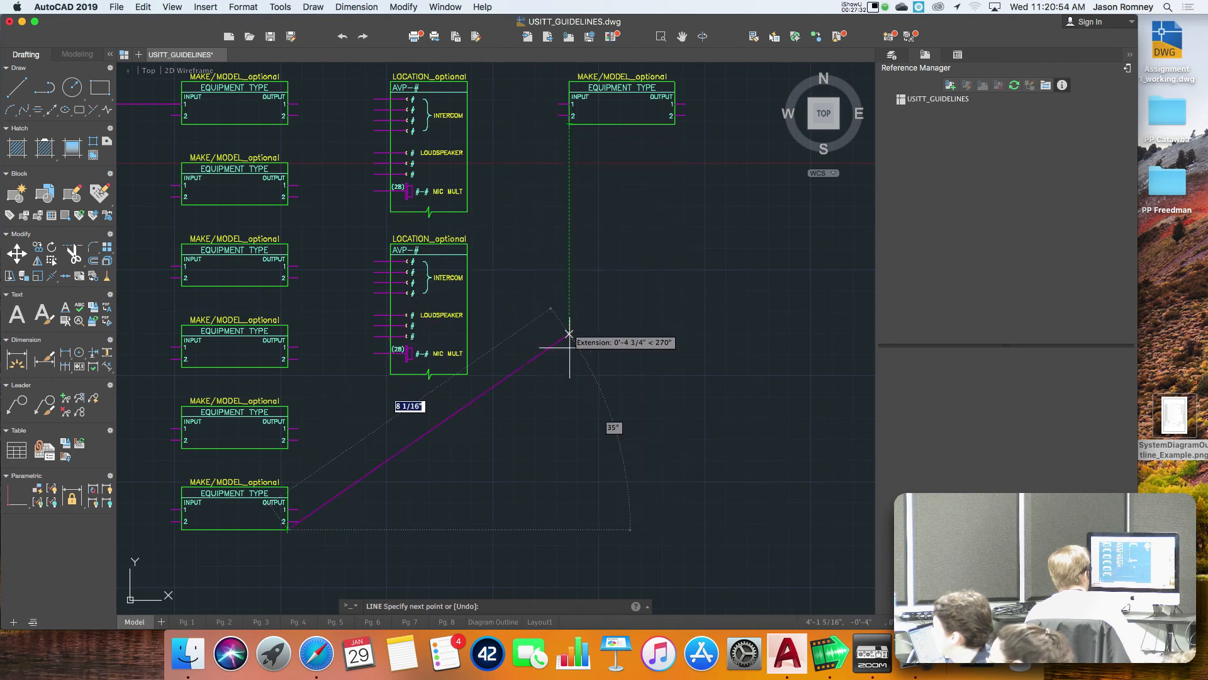
{"action": "left_click", "coordinate": [568, 529]}
{"action": "key", "text": "Escape"}
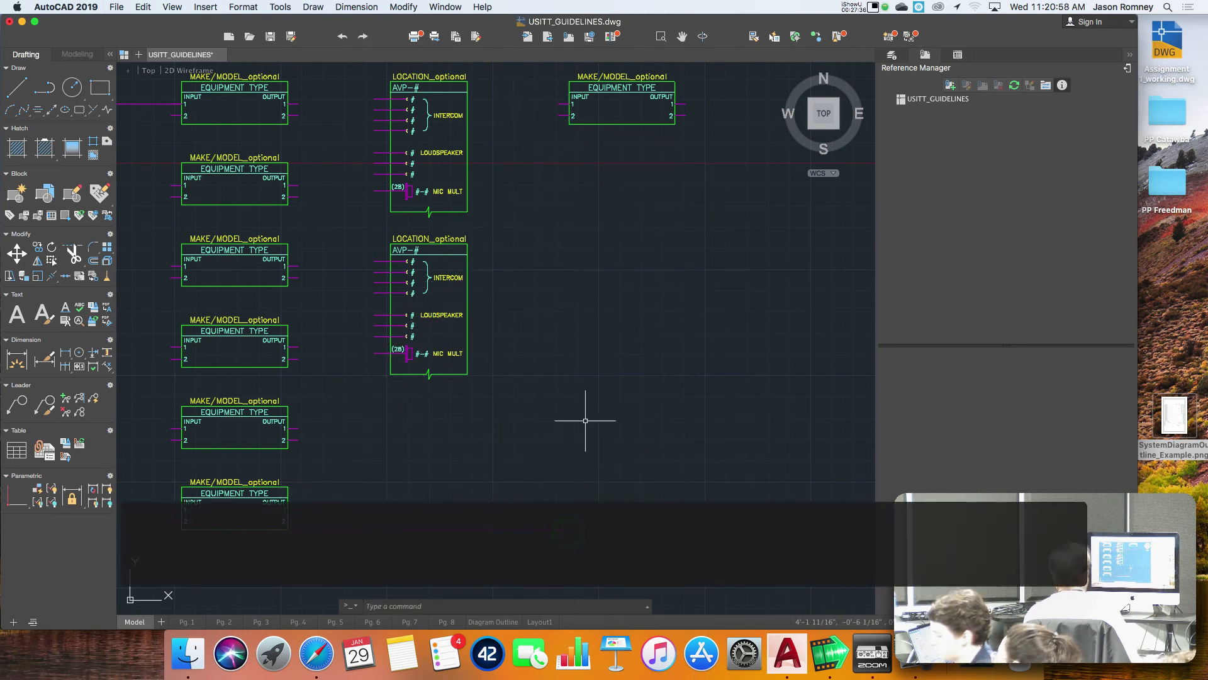
Step: Try to extend the copied block's left edge down to the horizontal guide line
{"action": "type", "text": "e"}
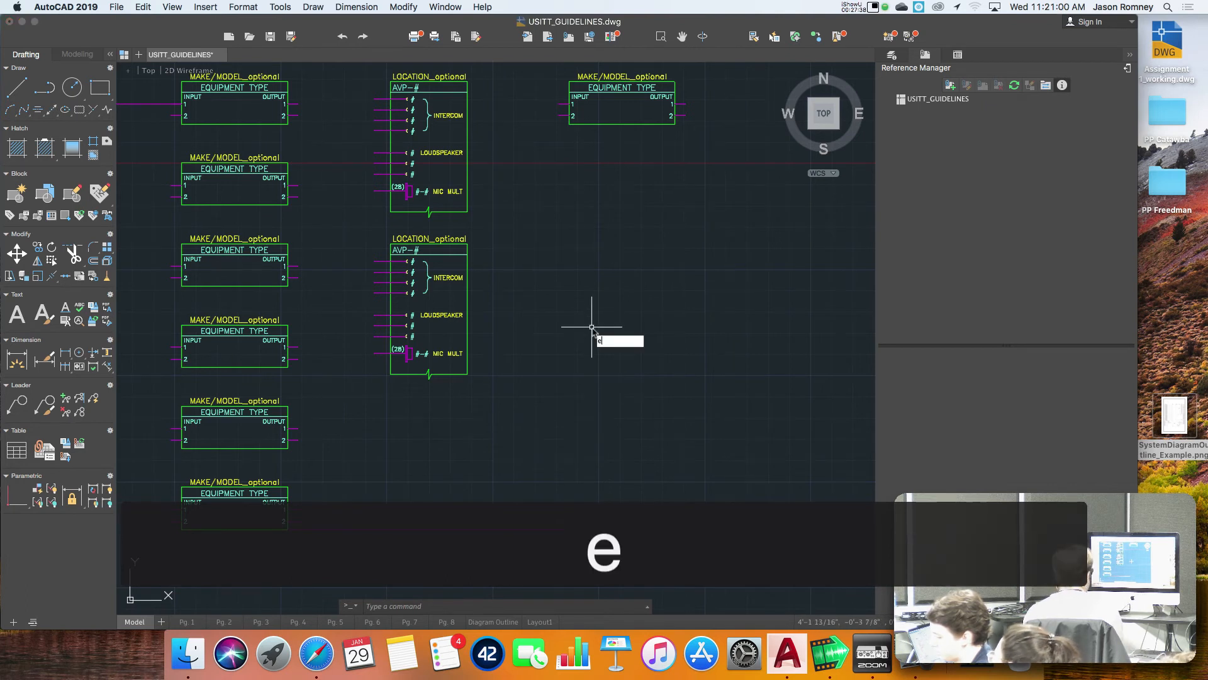
{"action": "type", "text": "x"}
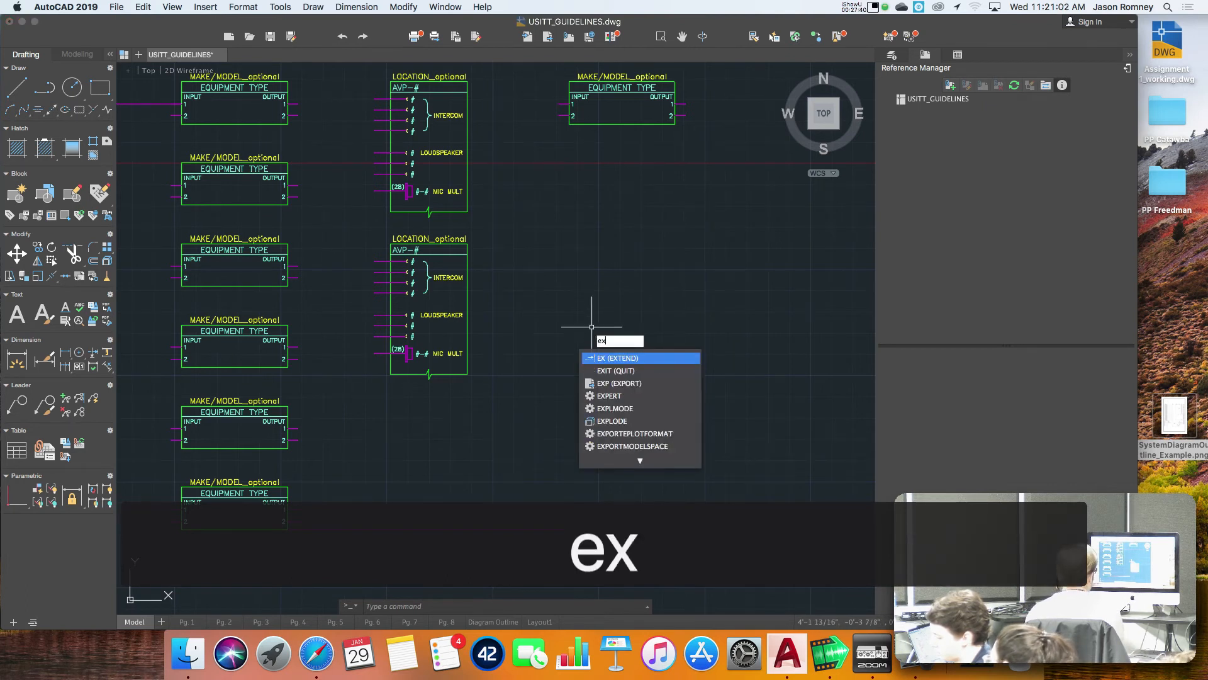
{"action": "key", "text": "Return"}
{"action": "left_click", "coordinate": [559, 529]}
{"action": "key", "text": "space"}
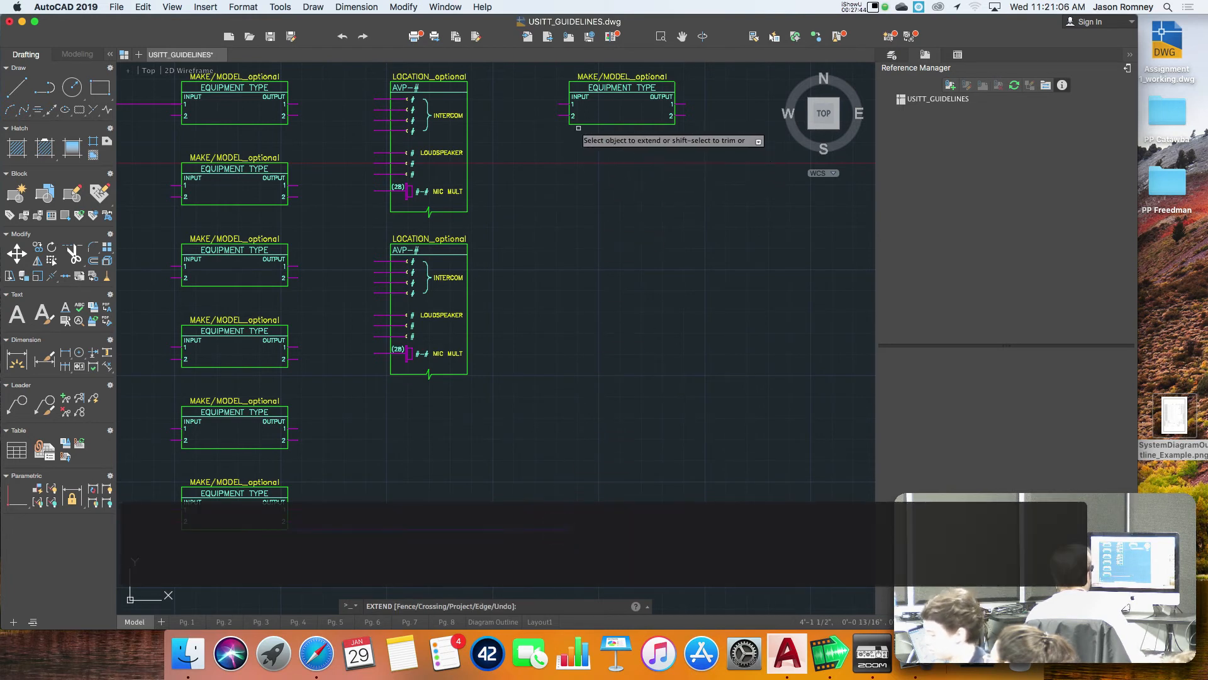
{"action": "left_click", "coordinate": [569, 120]}
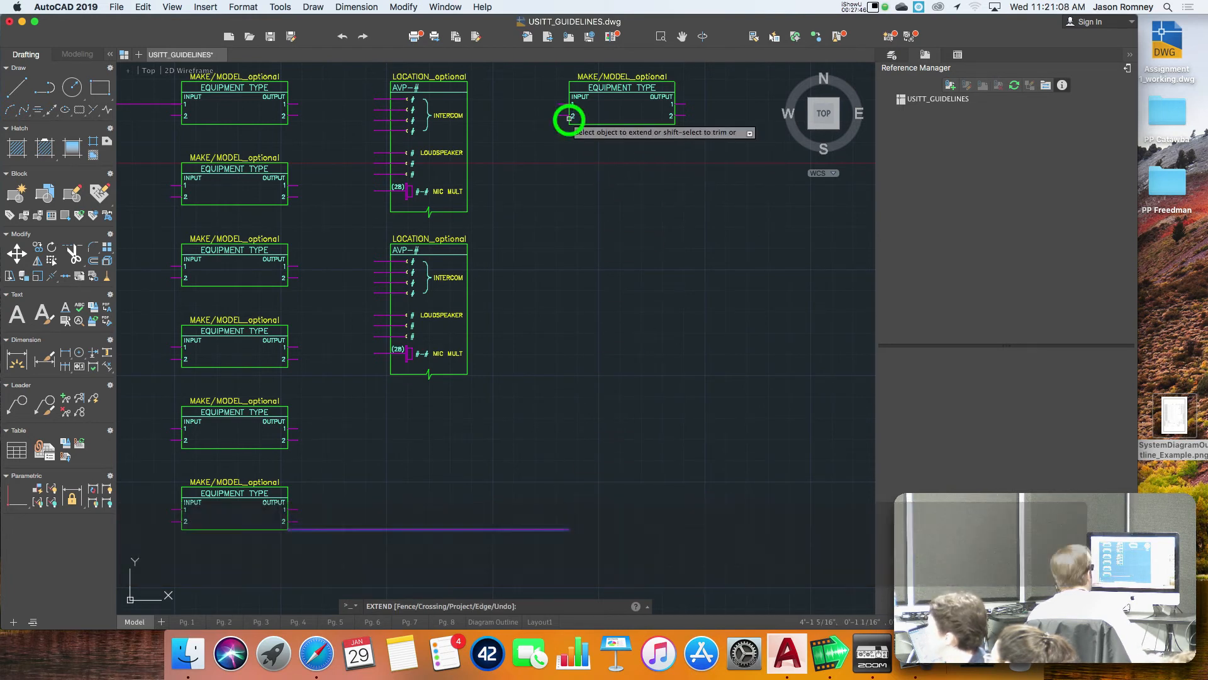
{"action": "key", "text": "space"}
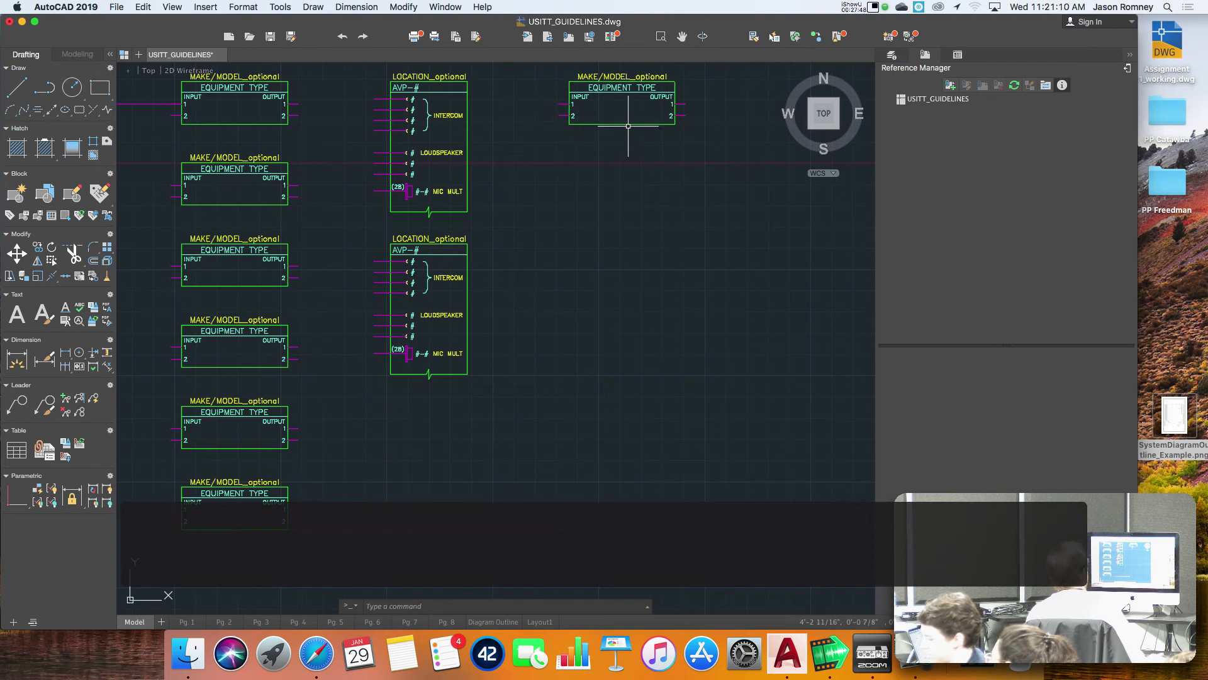
Step: Explode the copied block's rectangular outline into separate lines and check that its lower edge selects on its own
{"action": "scroll", "coordinate": [628, 133], "scroll_direction": "down", "scroll_amount": 1}
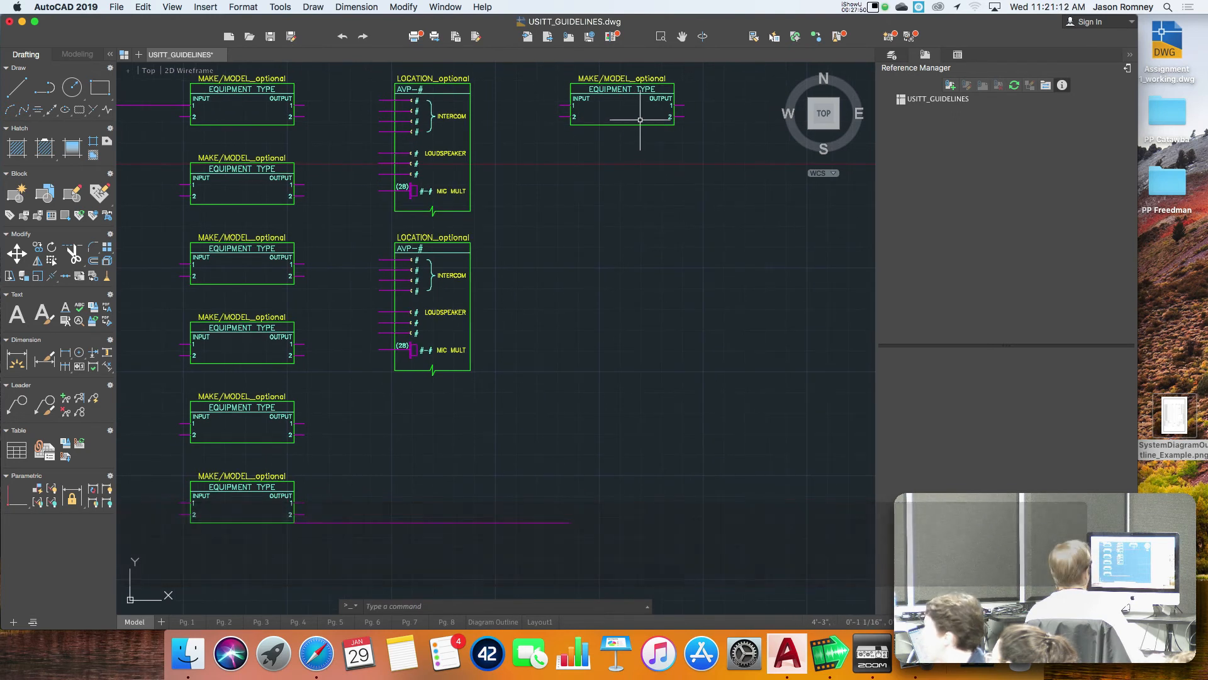
{"action": "middle_click_drag", "start_coordinate": [640, 119], "coordinate": [623, 173]}
{"action": "scroll", "coordinate": [624, 173], "scroll_direction": "up", "scroll_amount": 1}
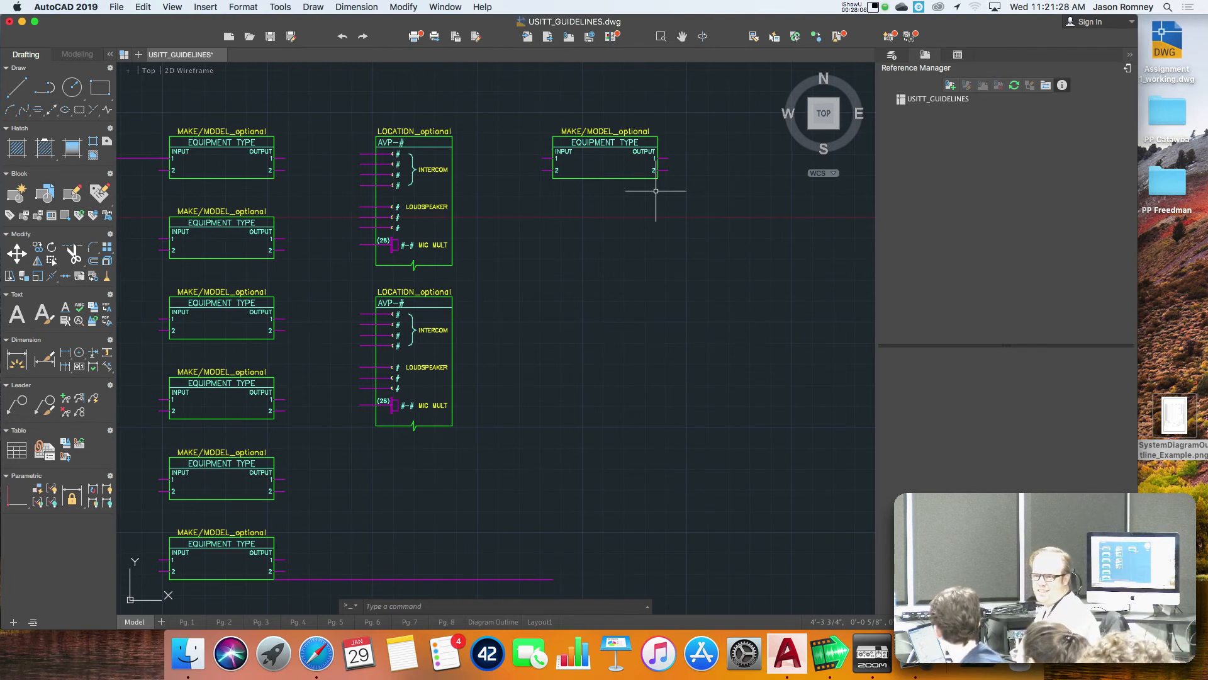
{"action": "type", "text": "e"}
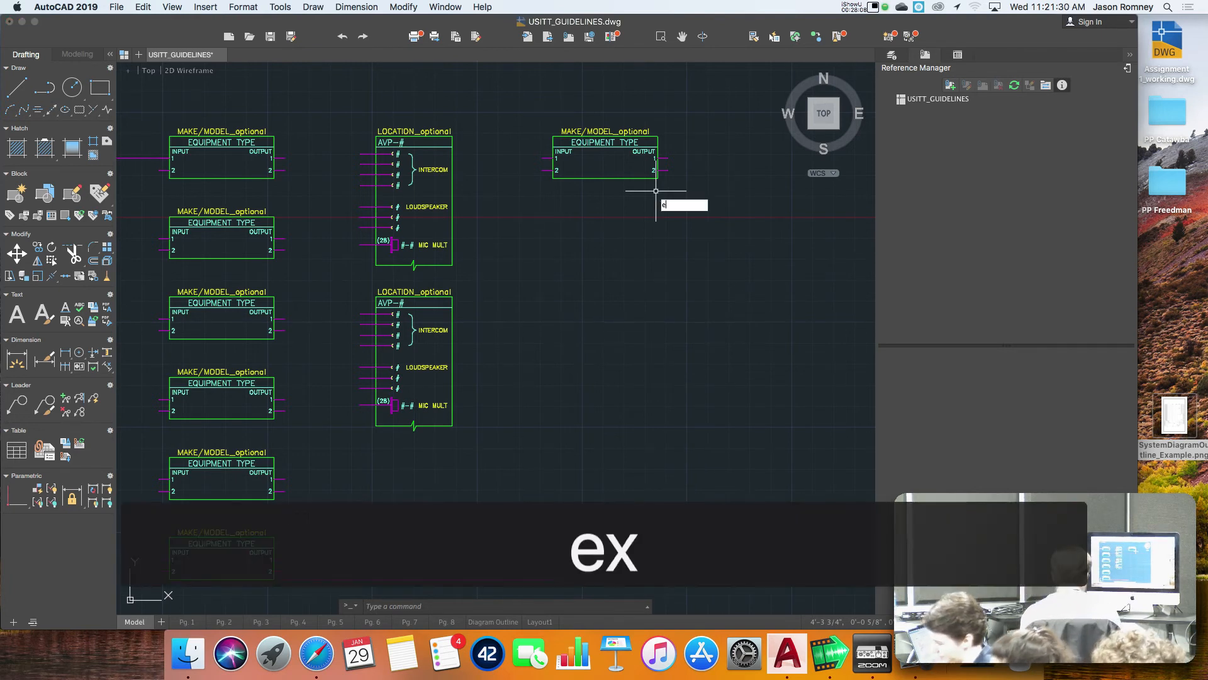
{"action": "type", "text": "xplo"}
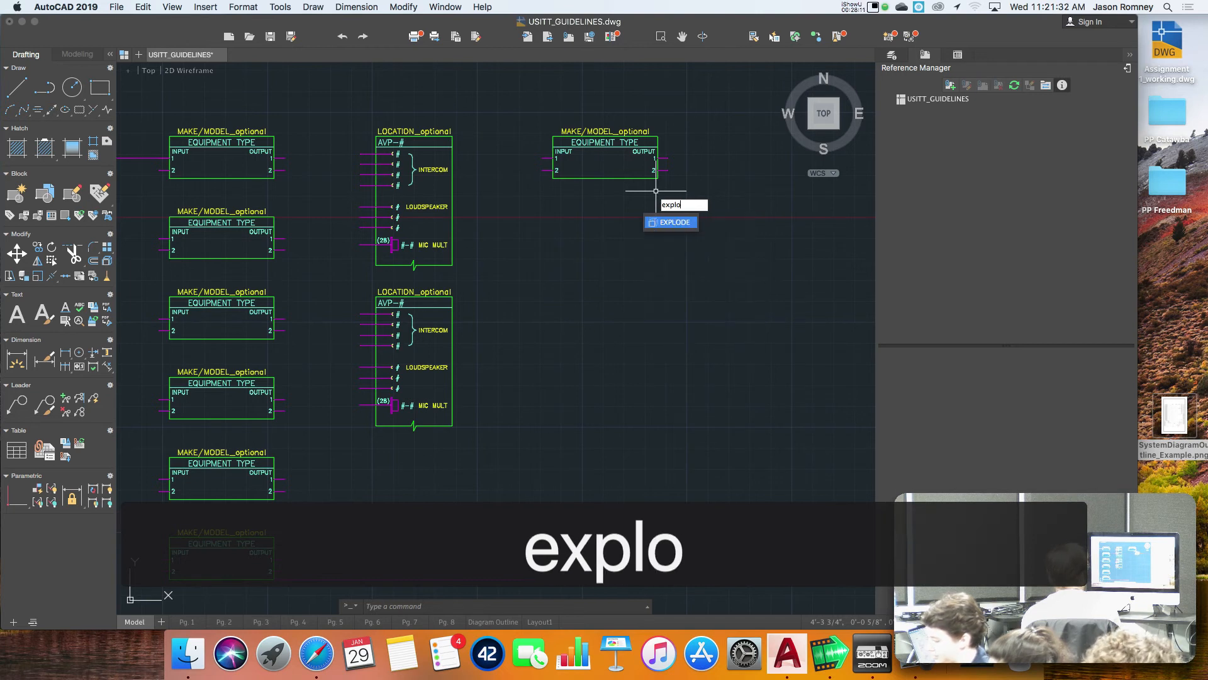
{"action": "key", "text": "Return"}
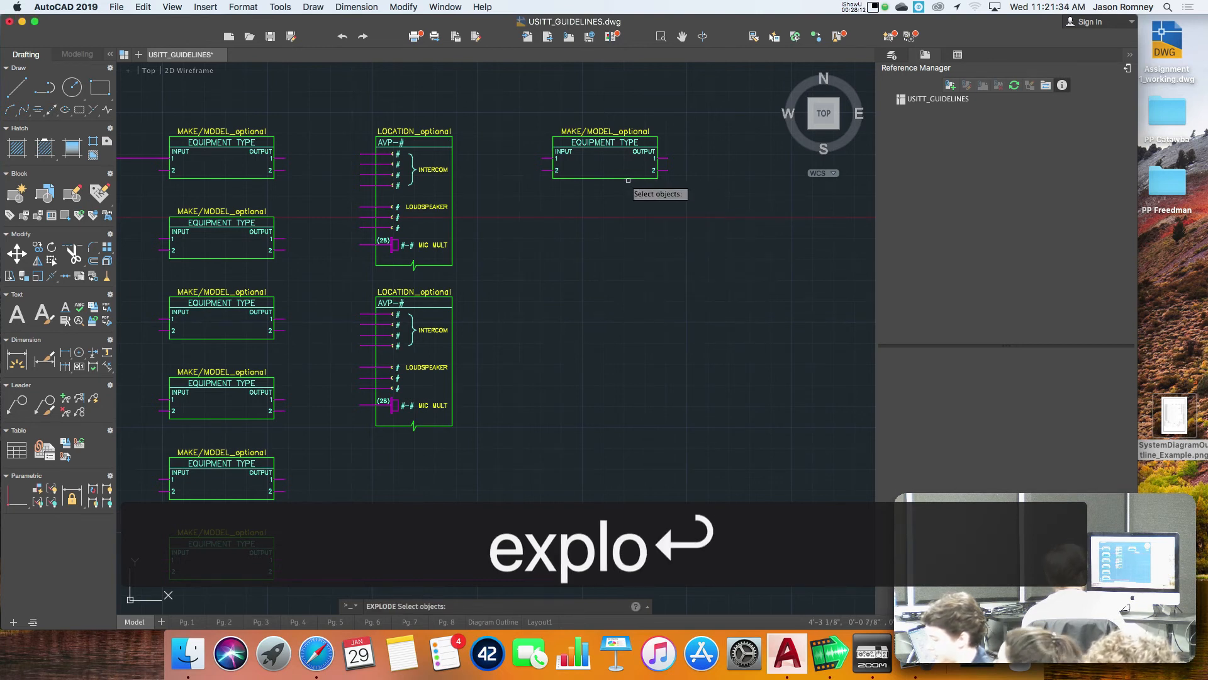
{"action": "left_click", "coordinate": [622, 178]}
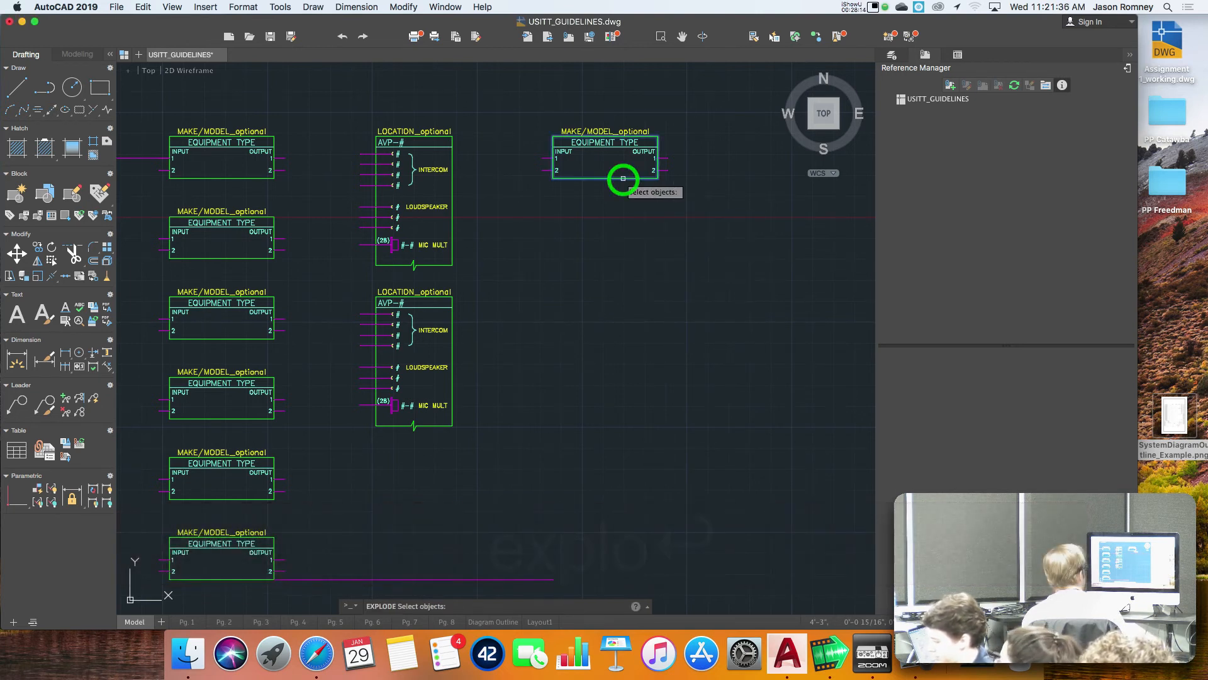
{"action": "key", "text": "Return"}
{"action": "left_click", "coordinate": [604, 179]}
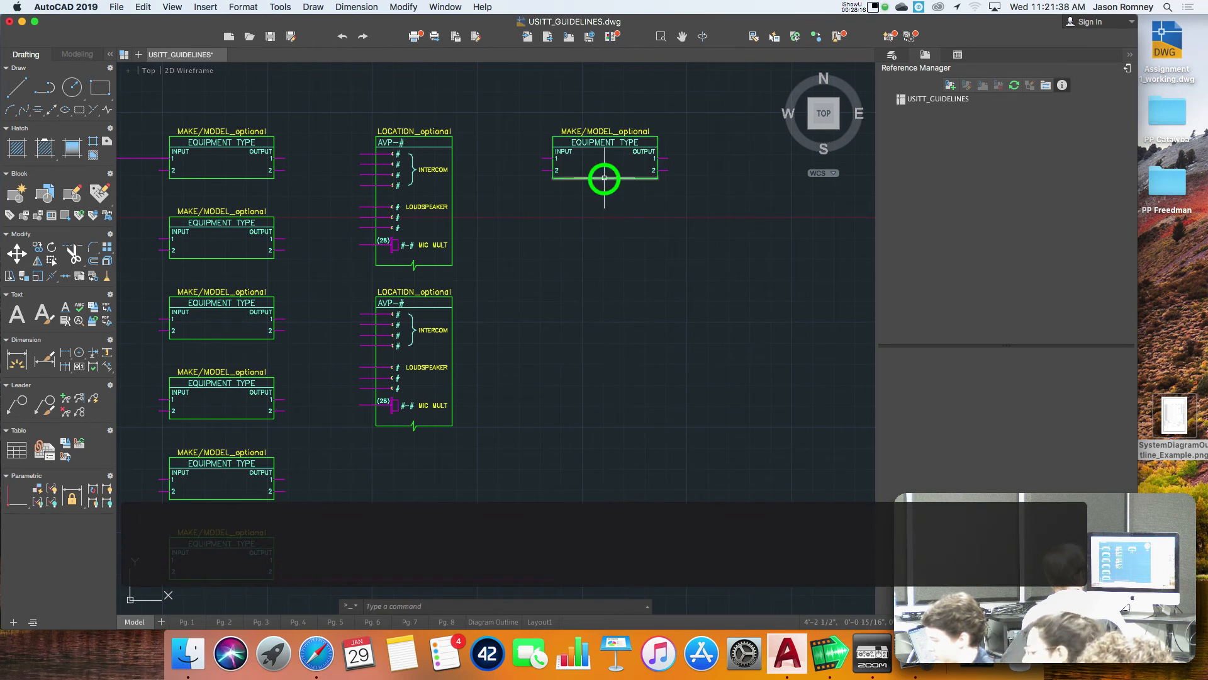
{"action": "key", "text": "Escape"}
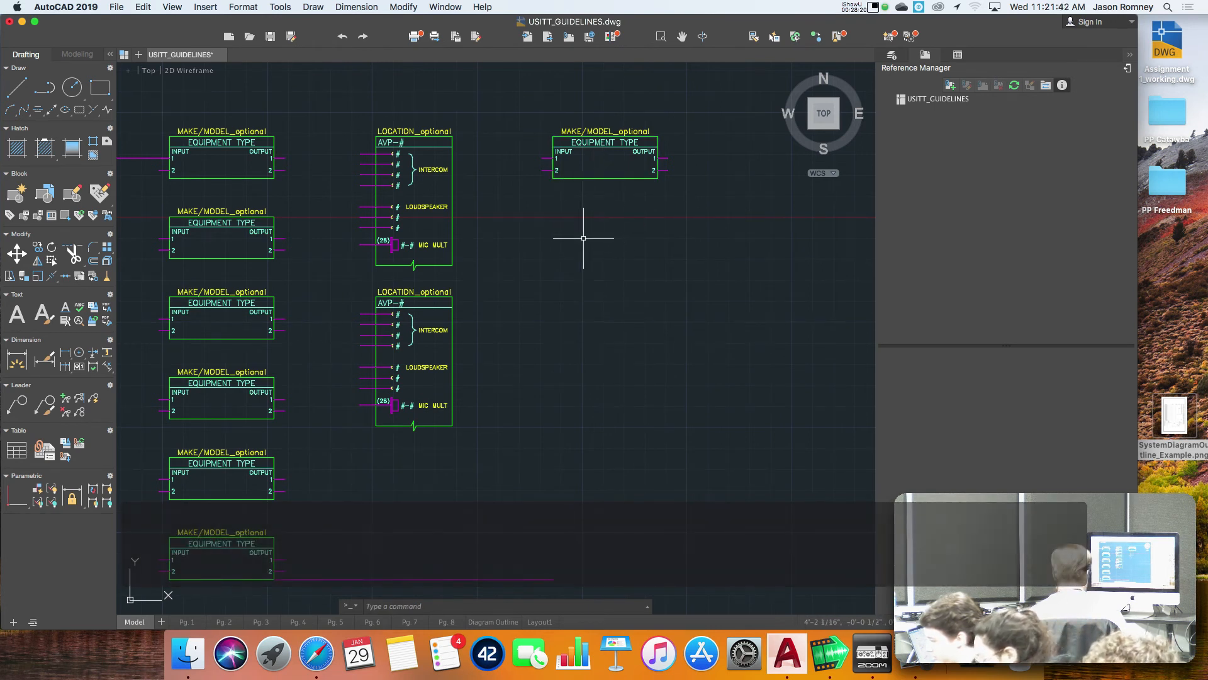
Step: Move the copied block's lower edge by its left endpoint to the right end of the horizontal guide line
{"action": "type", "text": "m"}
{"action": "key", "text": "Return"}
{"action": "left_click", "coordinate": [582, 179]}
{"action": "key", "text": "Return"}
{"action": "left_click", "coordinate": [552, 179]}
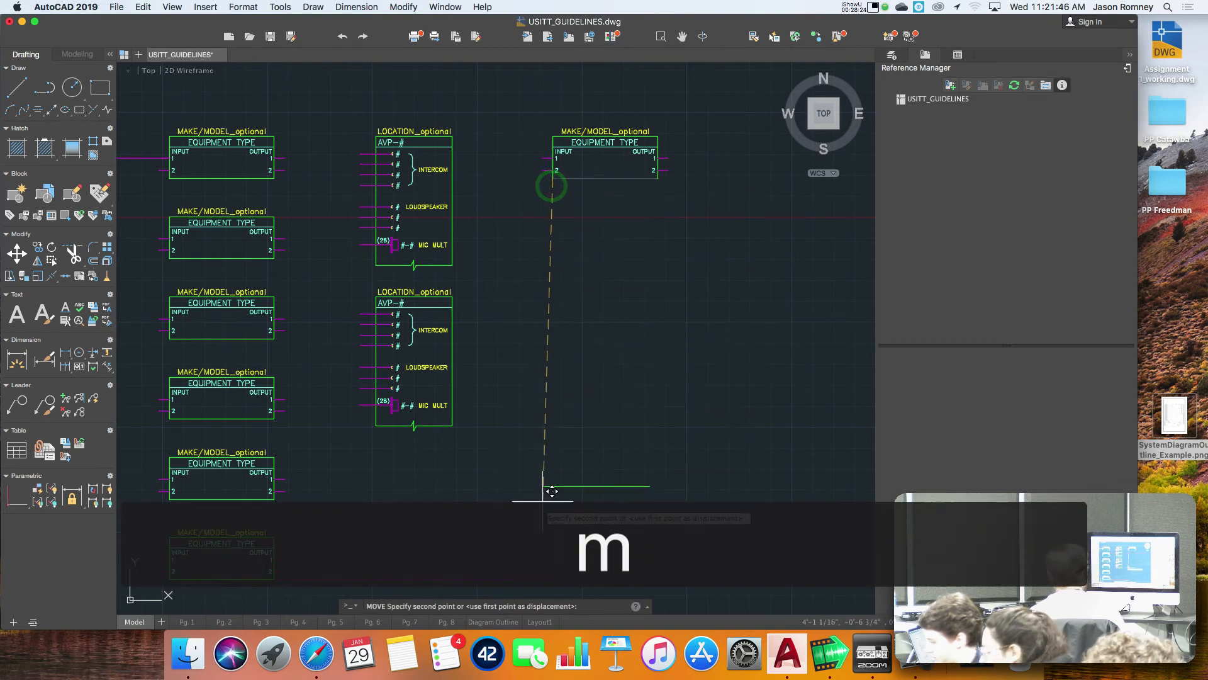
{"action": "left_click", "coordinate": [553, 579]}
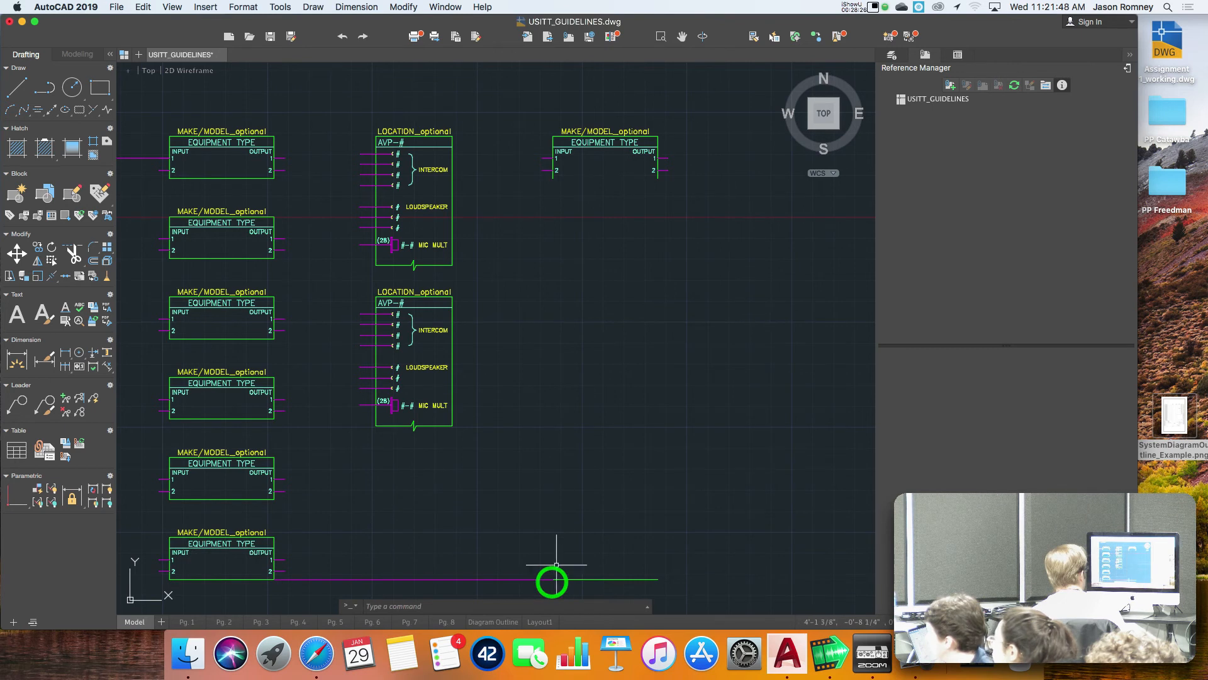
{"action": "key", "text": "Return"}
{"action": "key", "text": "Escape"}
{"action": "key", "text": "Escape"}
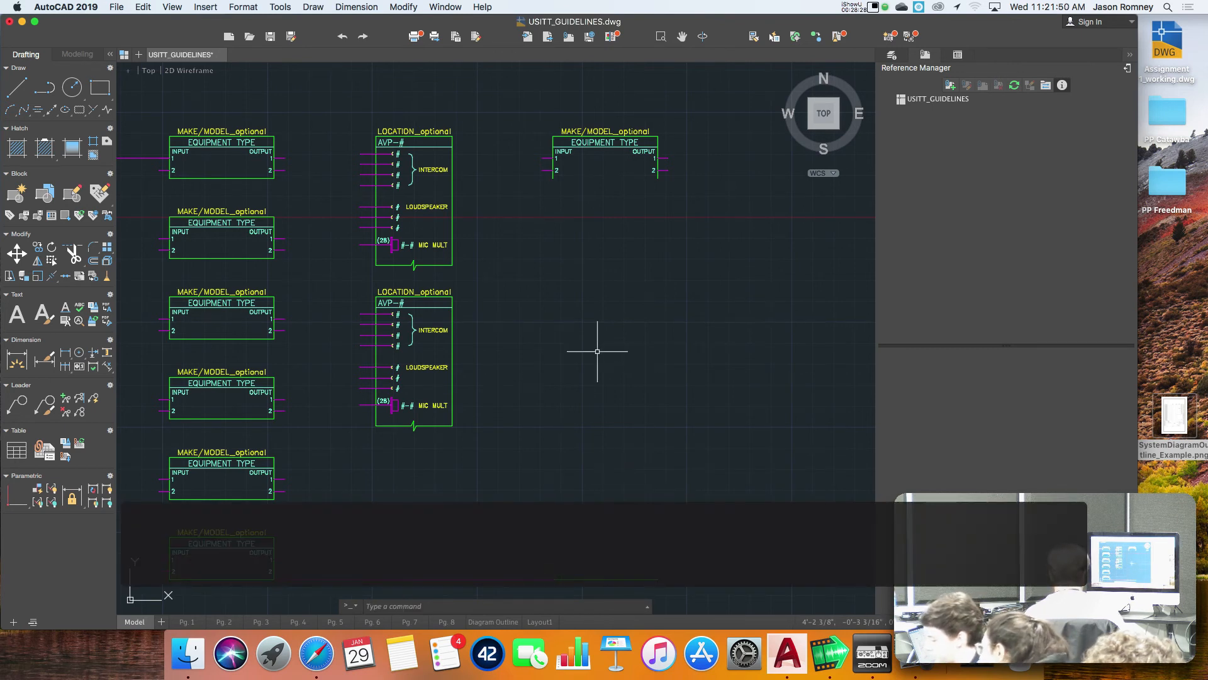
Step: Extend the copied block's two side edges down to the moved lower edge and erase the horizontal guide line
{"action": "type", "text": "ex"}
{"action": "key", "text": "Return"}
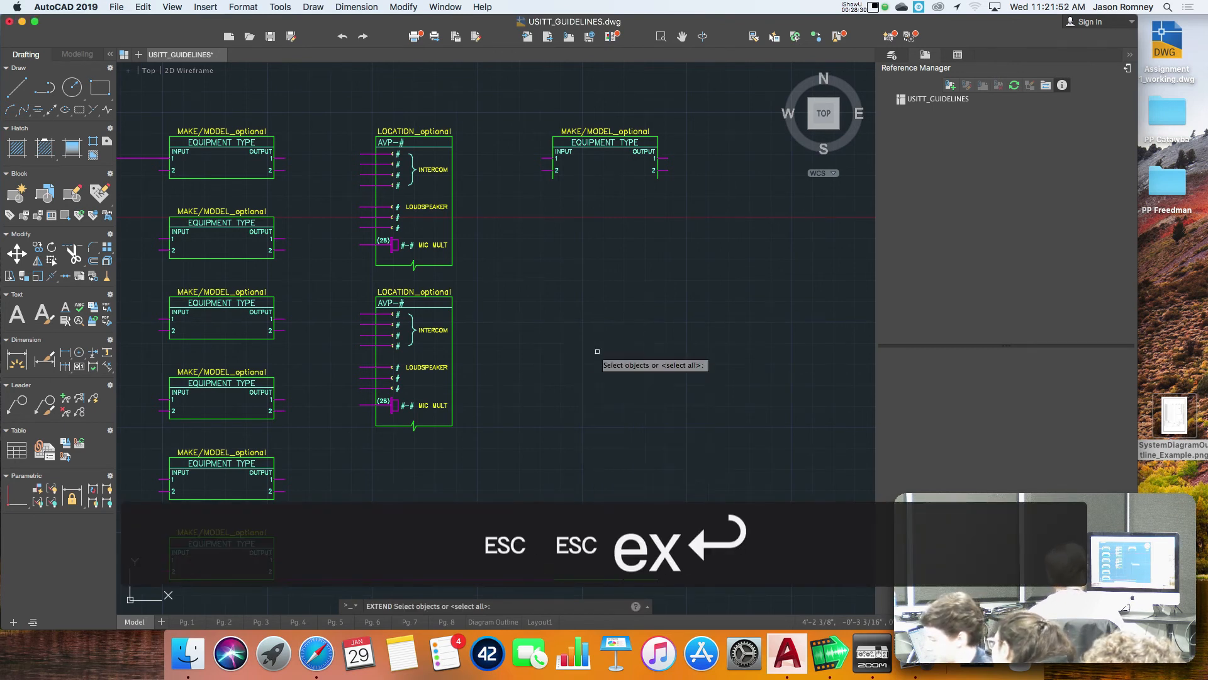
{"action": "key", "text": "Return"}
{"action": "left_click", "coordinate": [553, 176]}
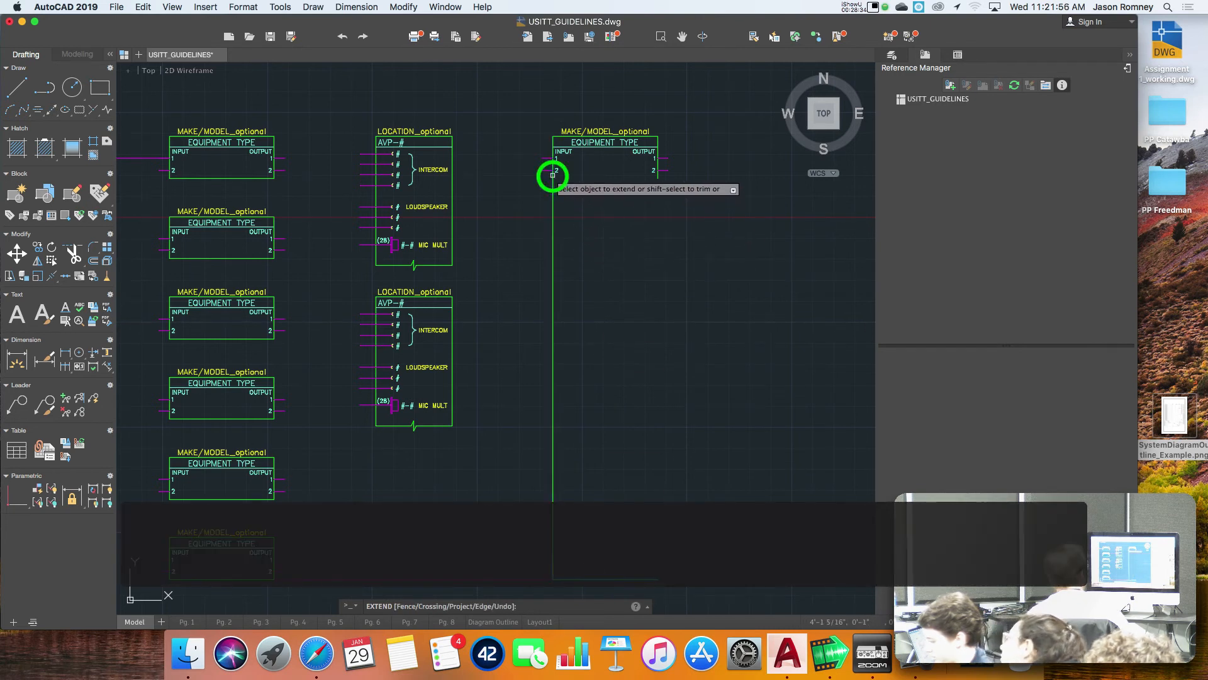
{"action": "left_click", "coordinate": [657, 176]}
{"action": "key", "text": "Return"}
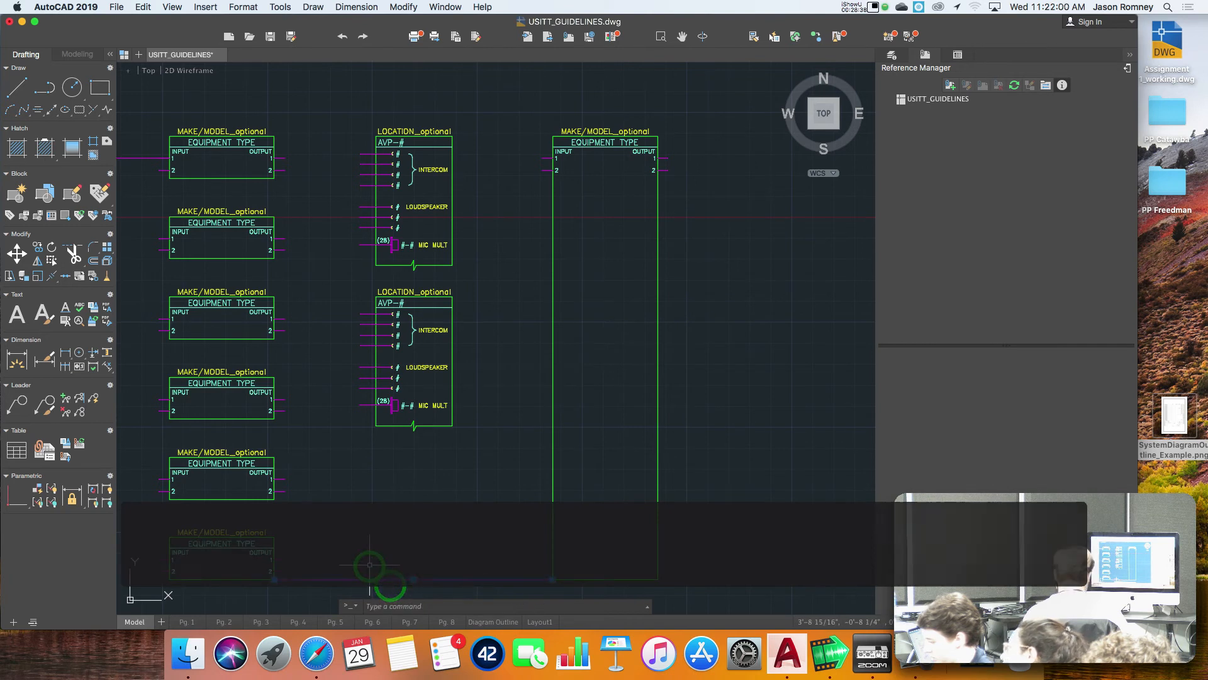
{"action": "left_click", "coordinate": [412, 579]}
{"action": "key", "text": "e"}
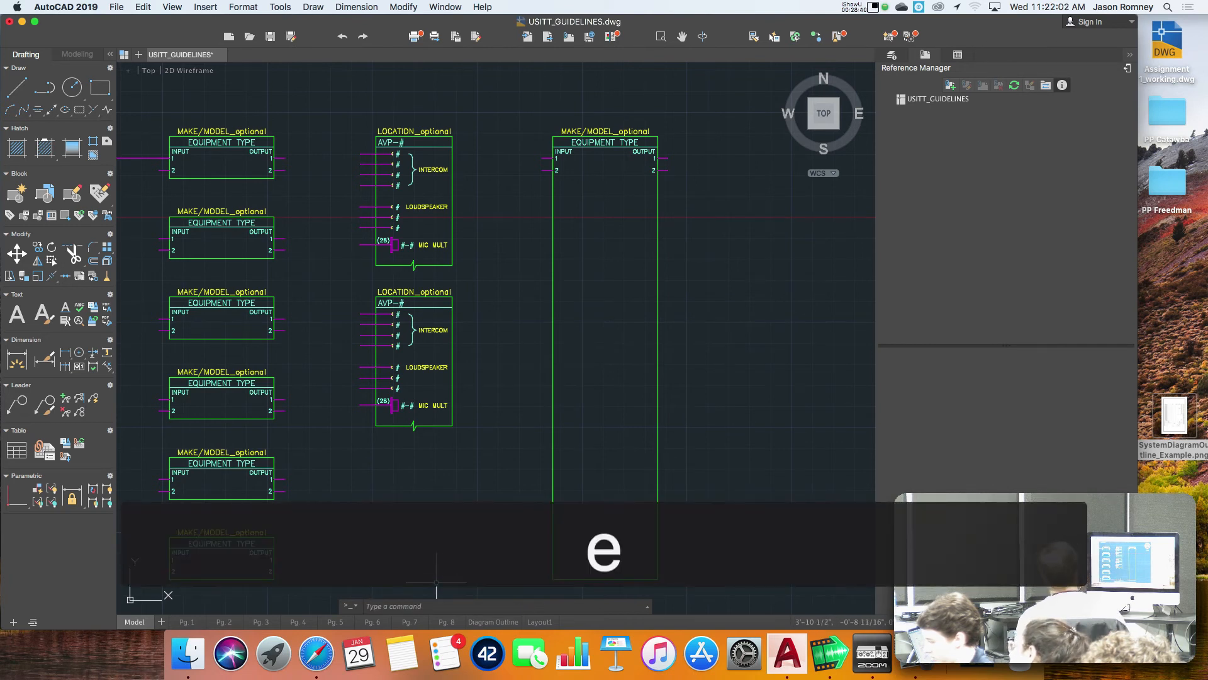
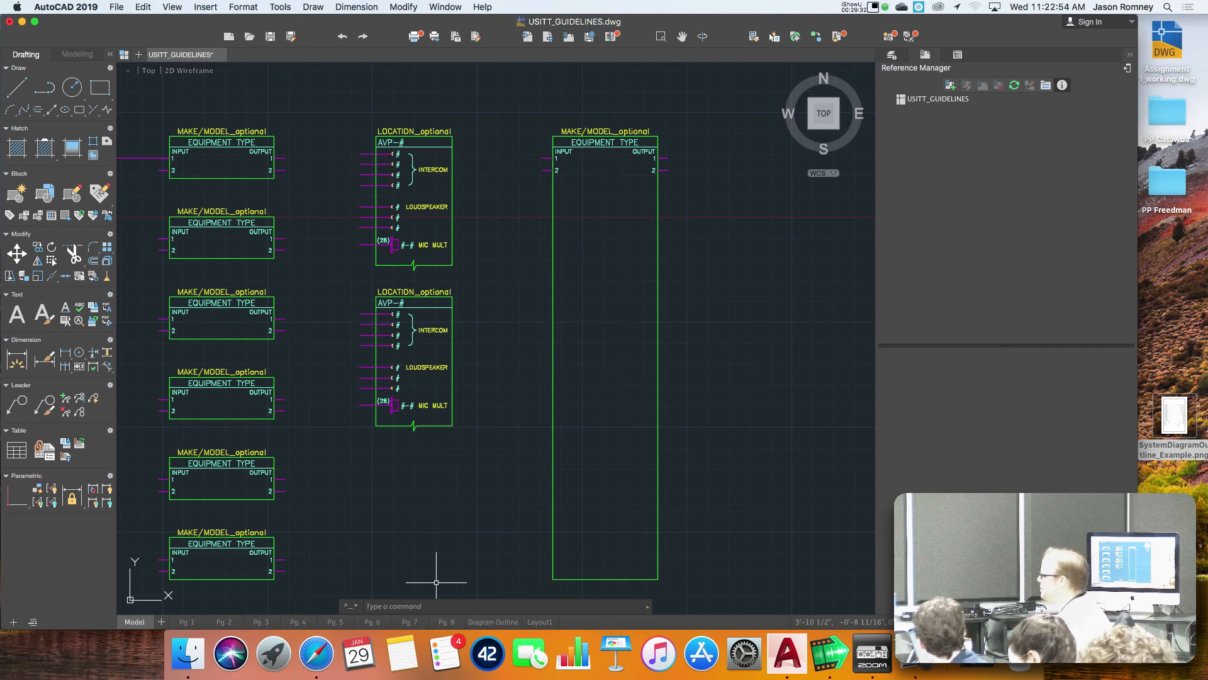
Step: Convert the four separate edges of the tall equipment block's outline to polylines with a multiple-object polyline edit
{"action": "type", "text": "pe"}
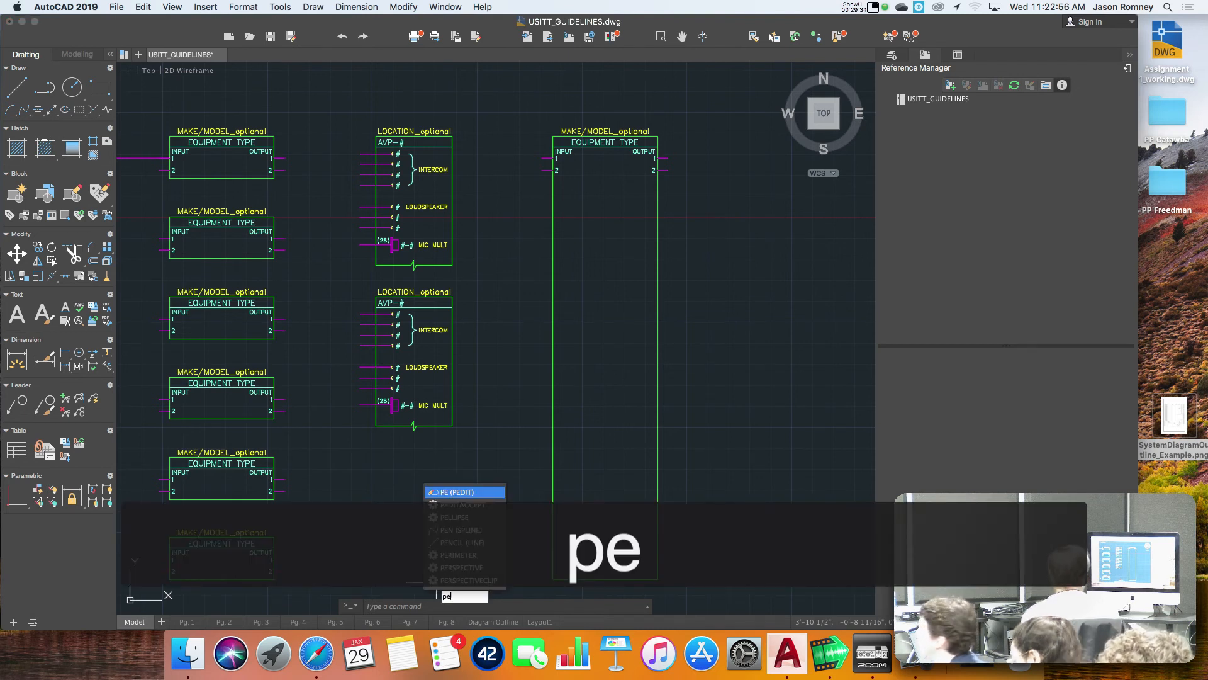
{"action": "key", "text": "Return"}
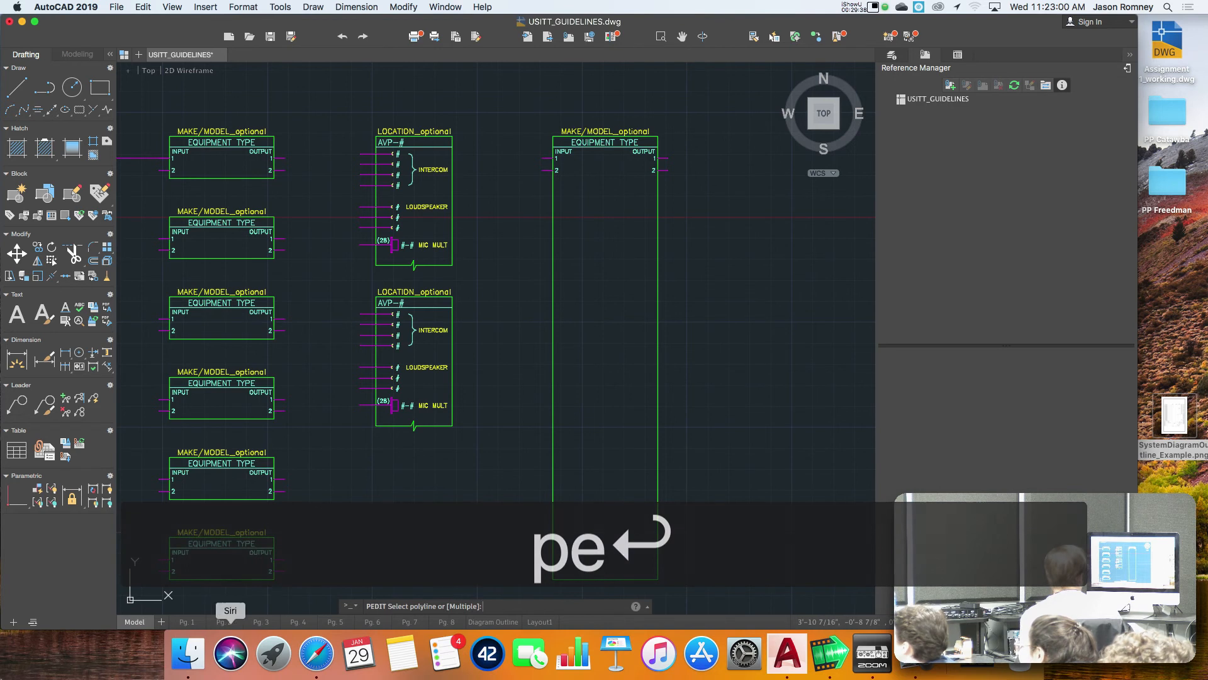
{"action": "type", "text": "m"}
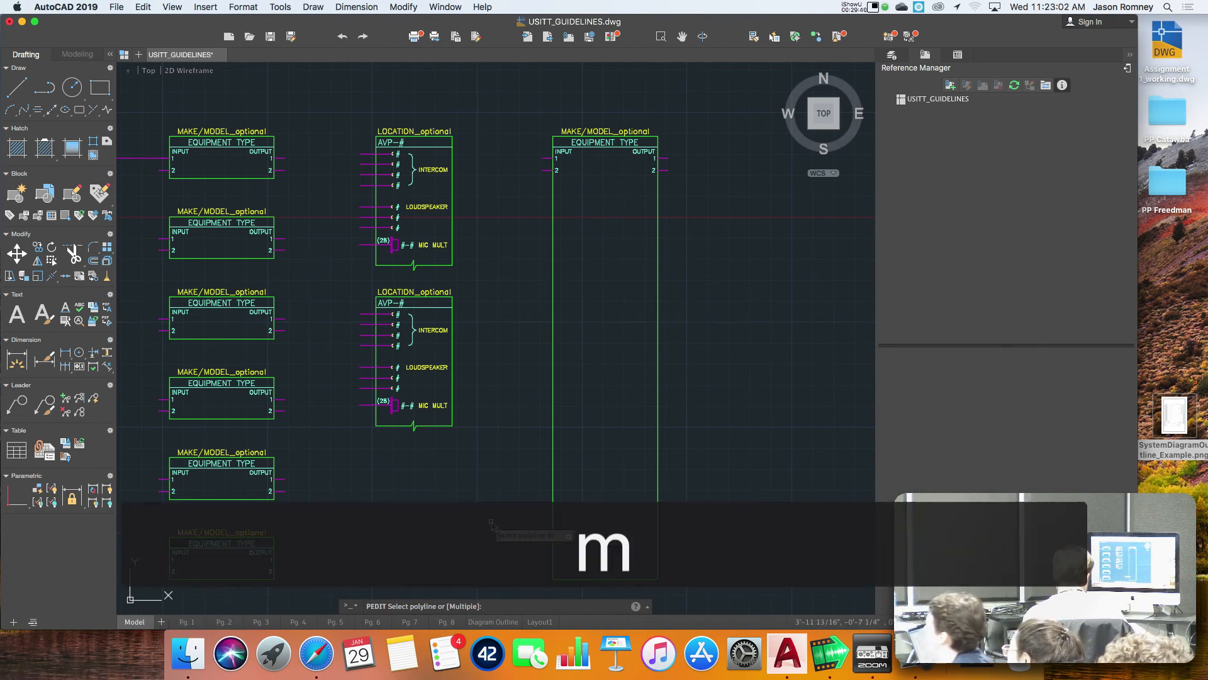
{"action": "key", "text": "Return"}
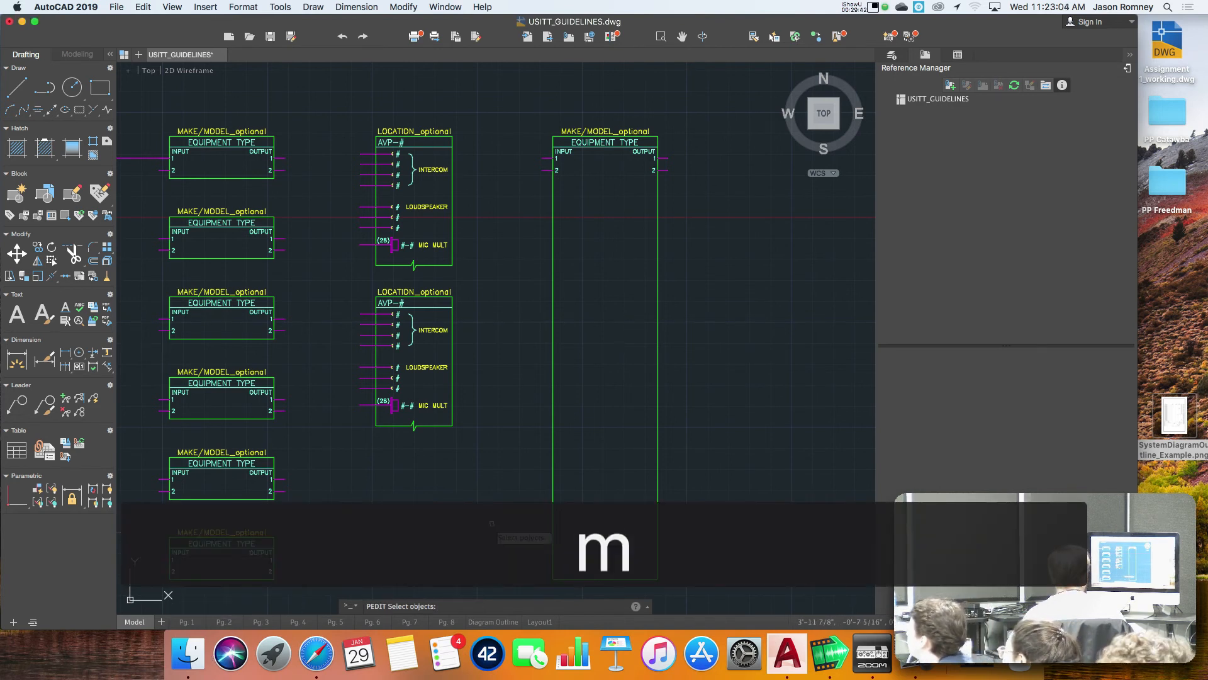
{"action": "left_click", "coordinate": [658, 554]}
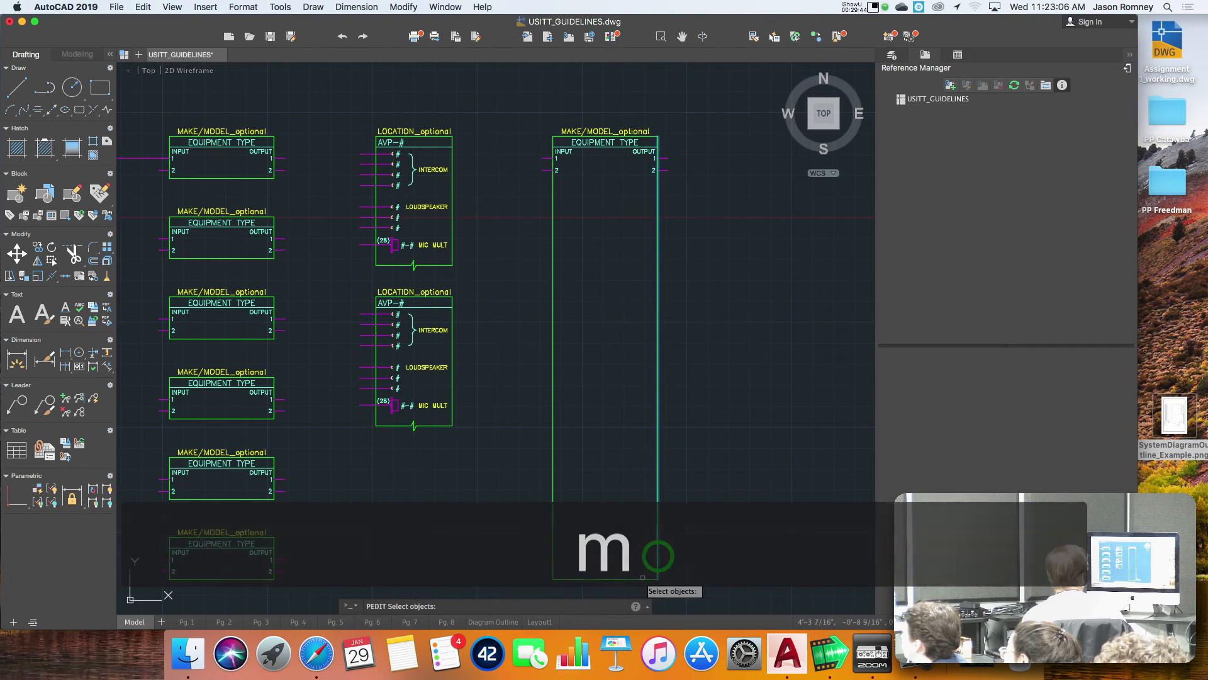
{"action": "left_click", "coordinate": [625, 577]}
{"action": "left_click", "coordinate": [553, 553]}
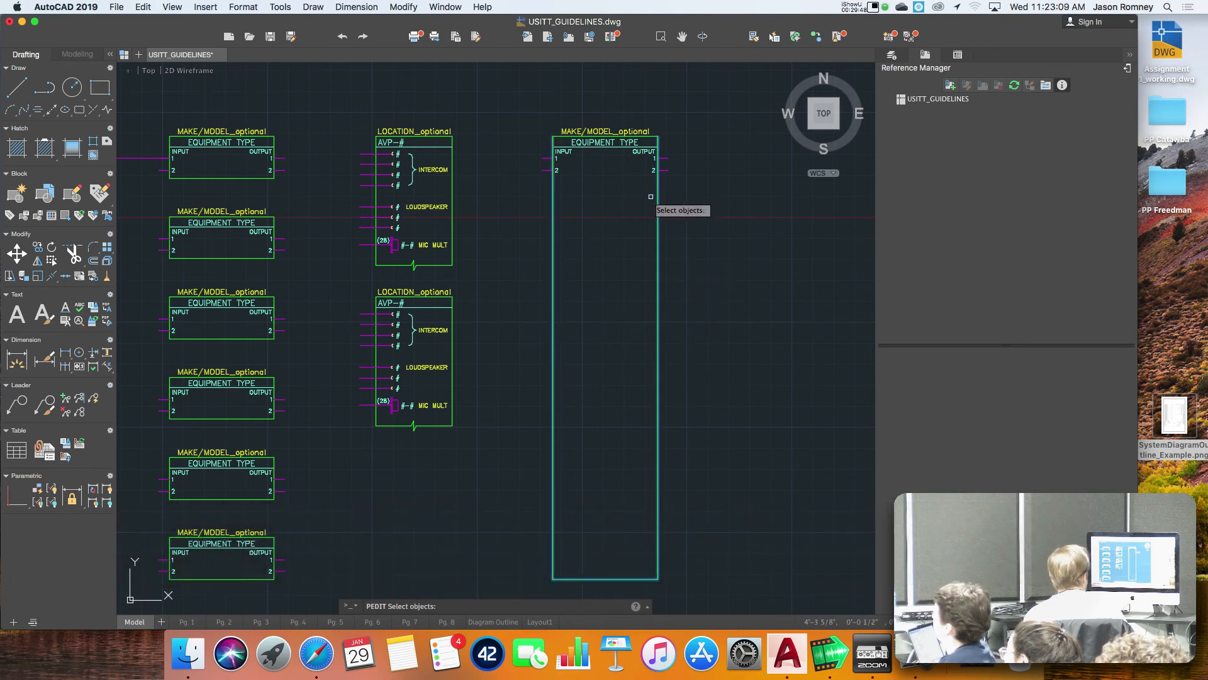
{"action": "left_click", "coordinate": [651, 137]}
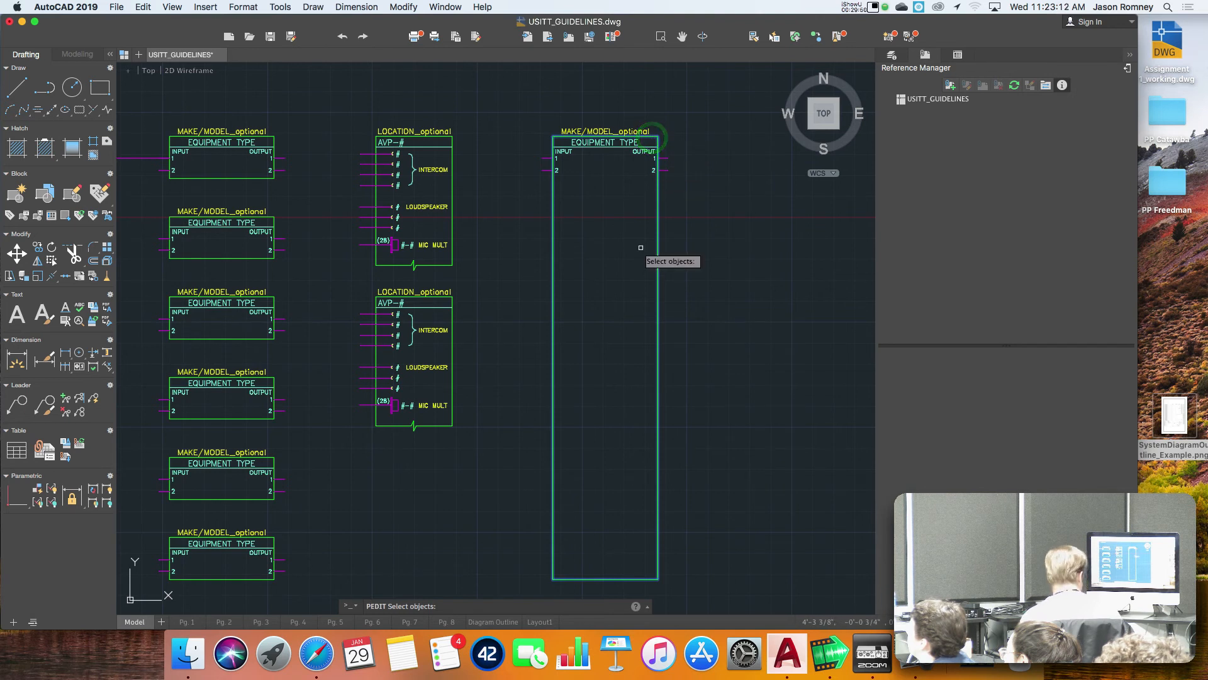
{"action": "key", "text": "Return"}
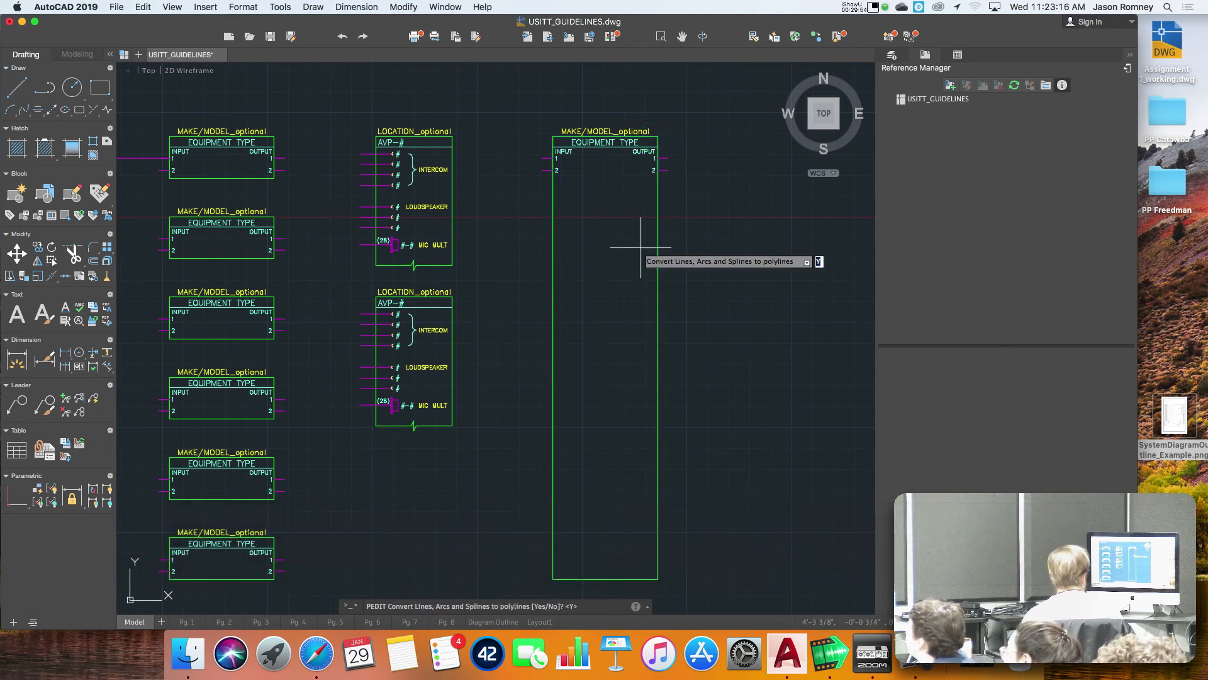
{"action": "key", "text": "Return"}
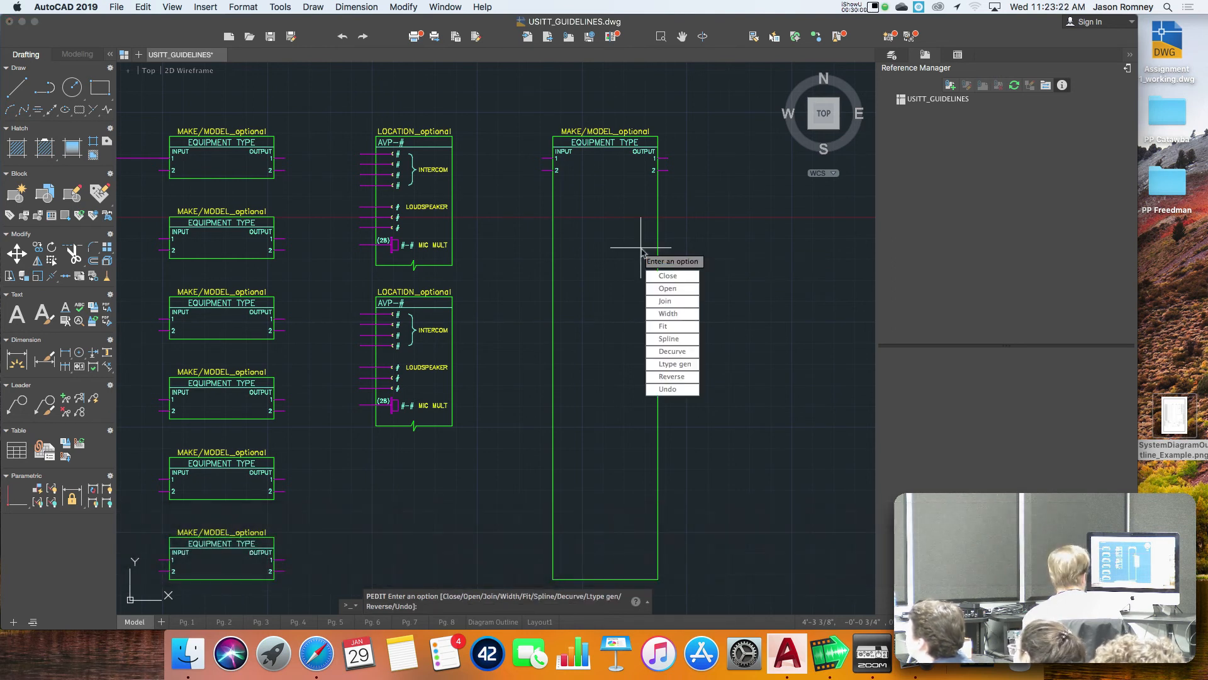
Step: Join the tall block's four edges into one outline with a fuzz distance of 0 and check that it selects as a single object
{"action": "type", "text": "j"}
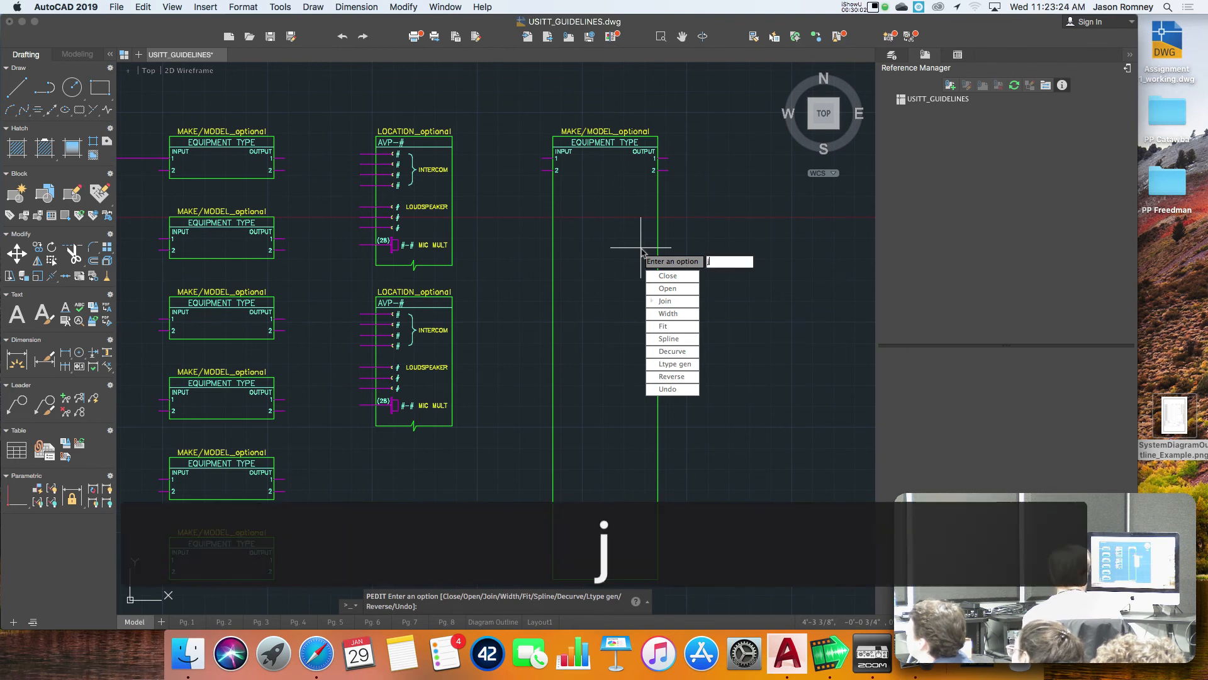
{"action": "key", "text": "Return"}
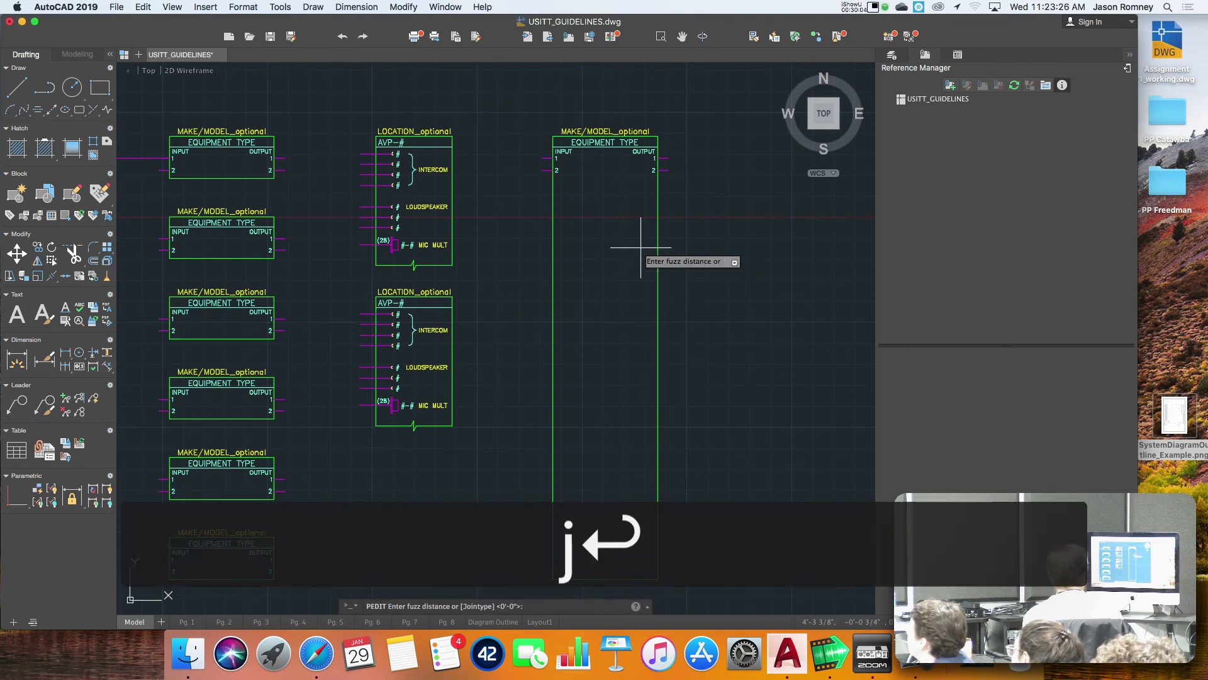
{"action": "key", "text": "Return"}
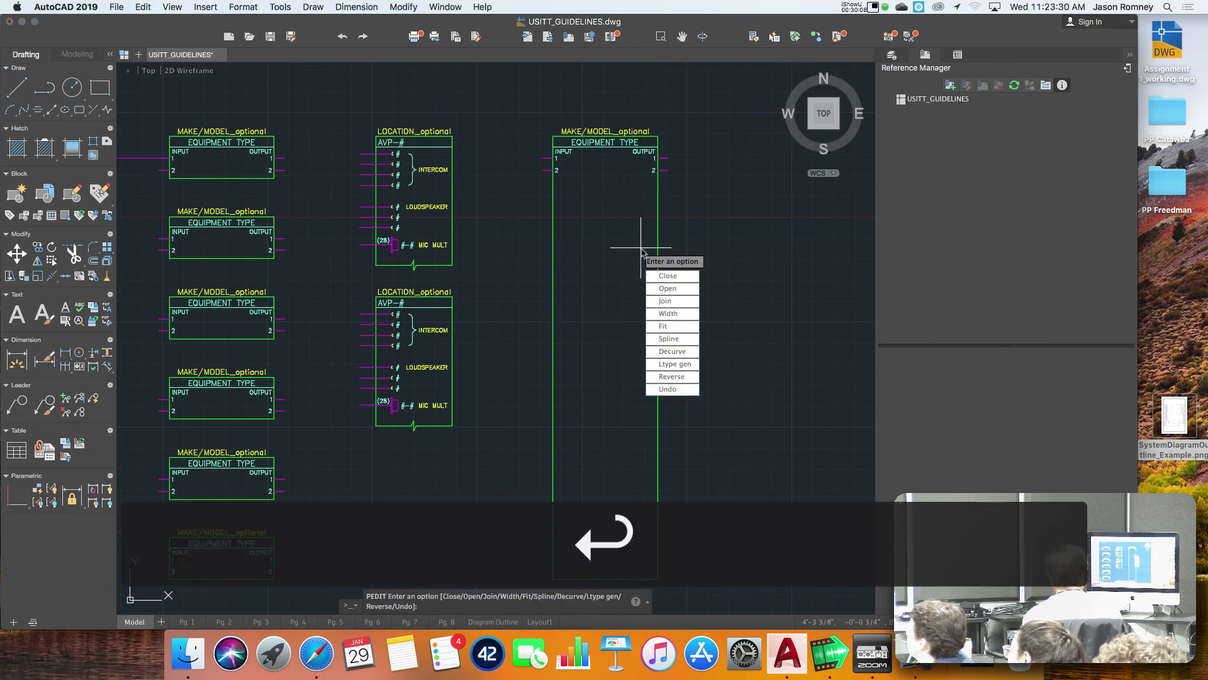
{"action": "key", "text": "Return"}
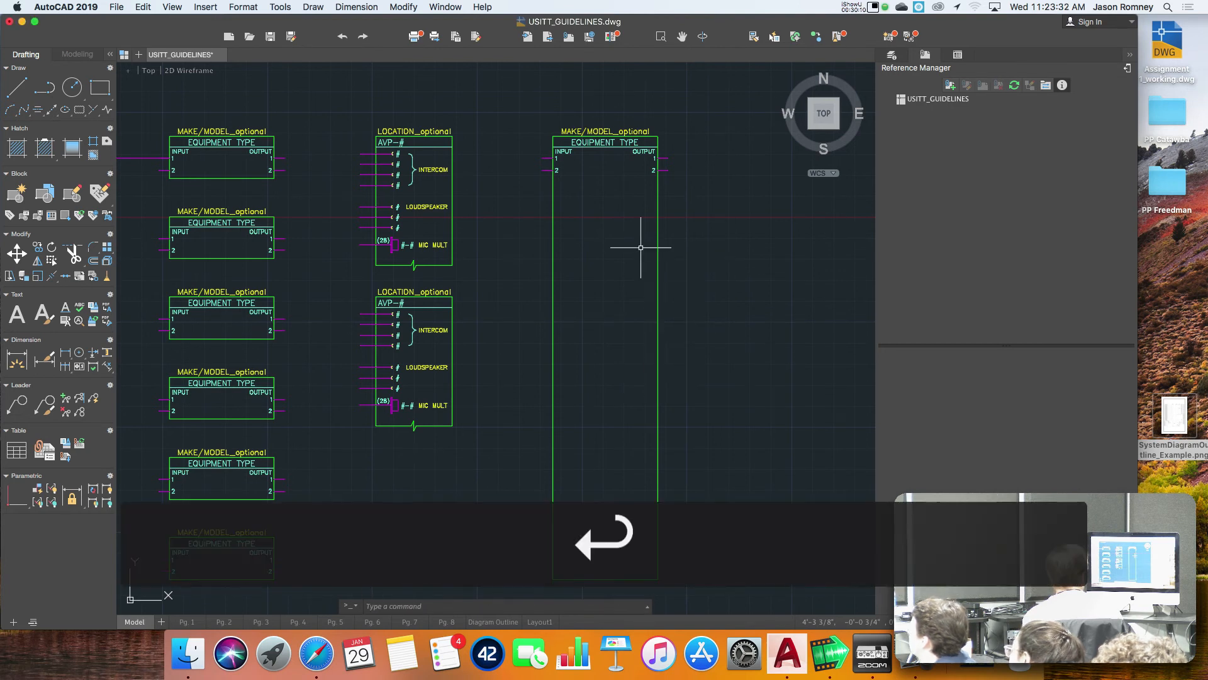
{"action": "left_click", "coordinate": [657, 247]}
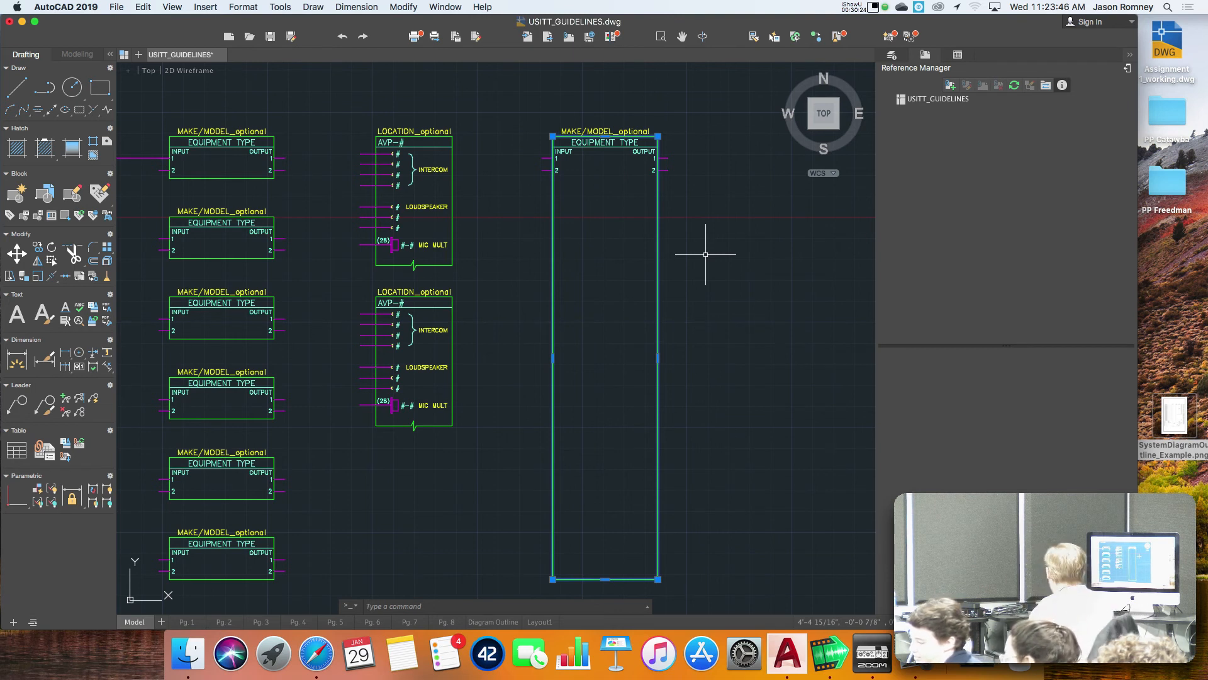
{"action": "key", "text": "Escape"}
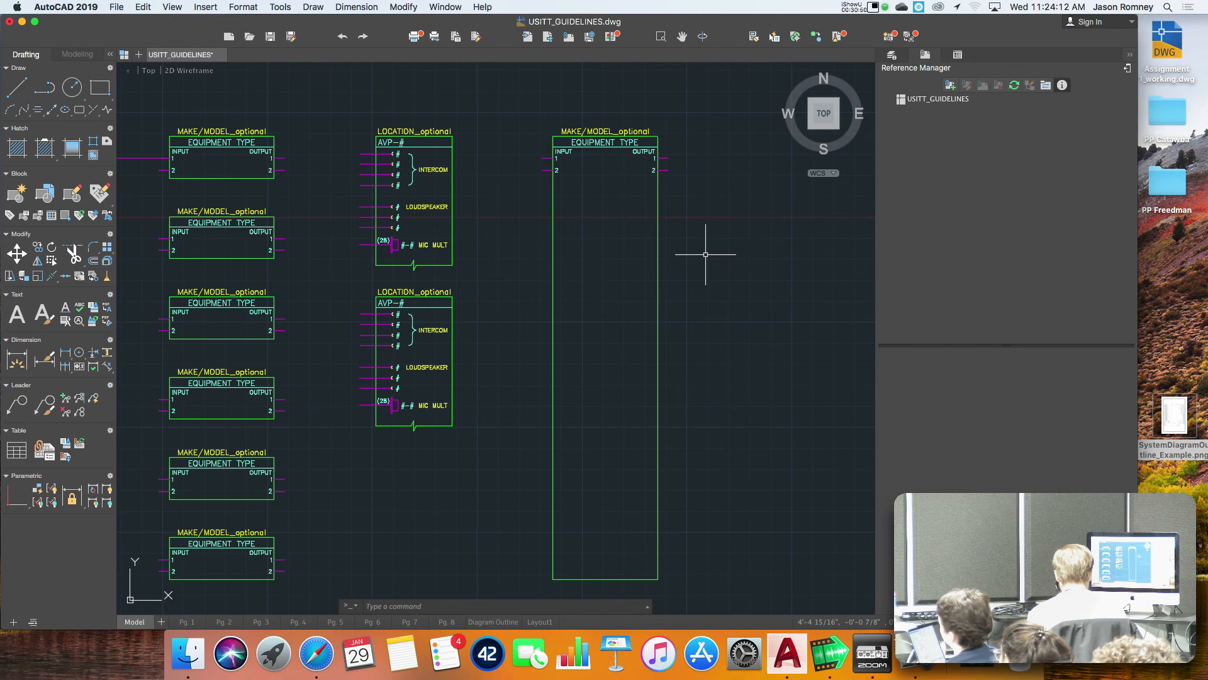
Step: Compare the layout of equipment blocks in SystemDiagramOutline_Example.png in Preview with the blocks and guideline pages in the AutoCAD drawing
{"action": "key", "text": "super+Tab"}
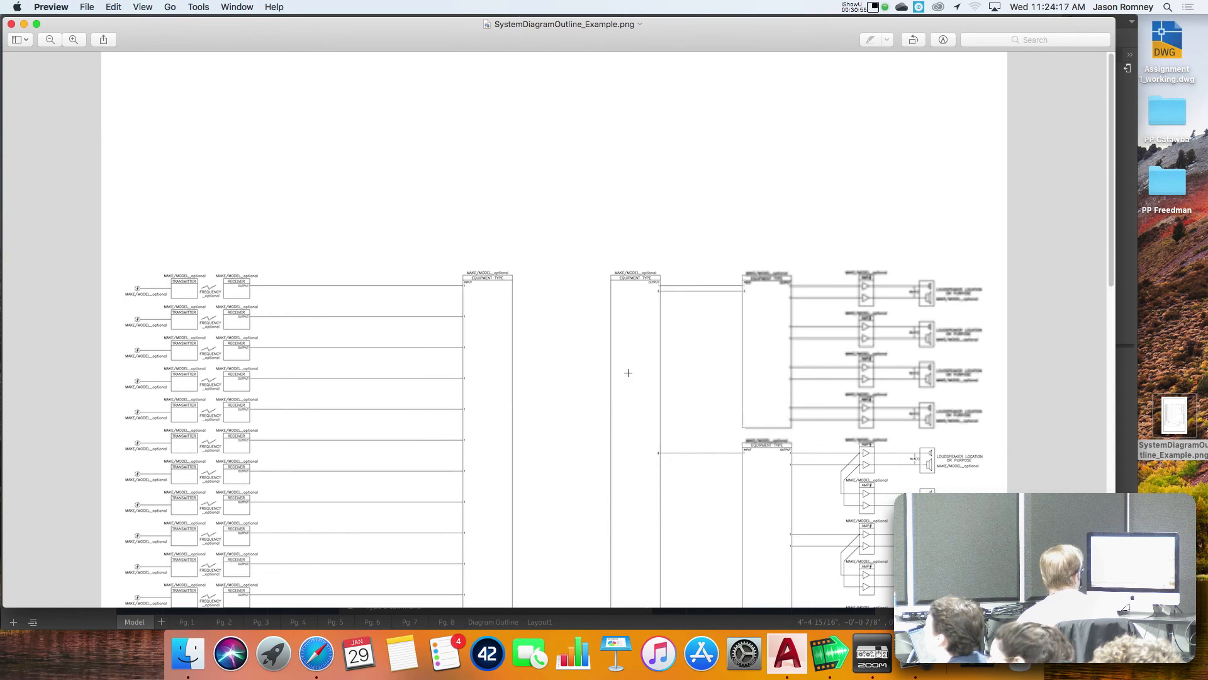
{"action": "scroll", "coordinate": [628, 373], "scroll_direction": "down", "scroll_amount": 2}
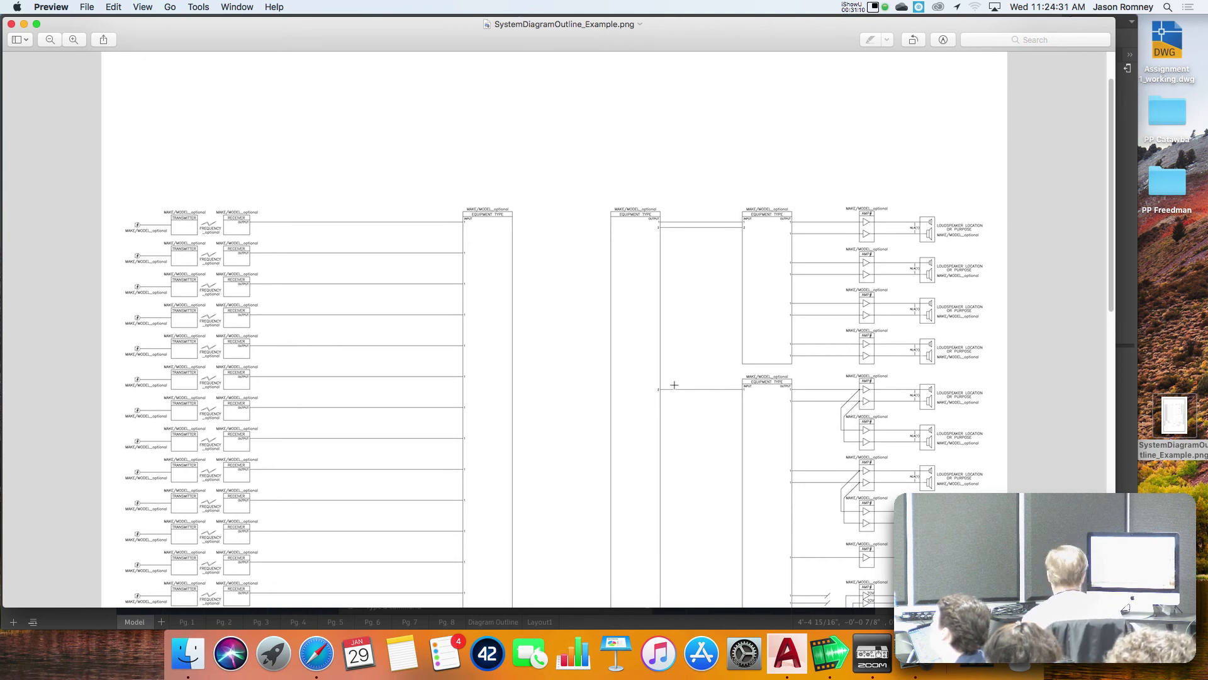
{"action": "scroll", "coordinate": [674, 384], "scroll_direction": "up", "scroll_amount": 1}
{"action": "scroll", "coordinate": [674, 384], "scroll_direction": "down", "scroll_amount": 3}
{"action": "key", "text": "super+Tab"}
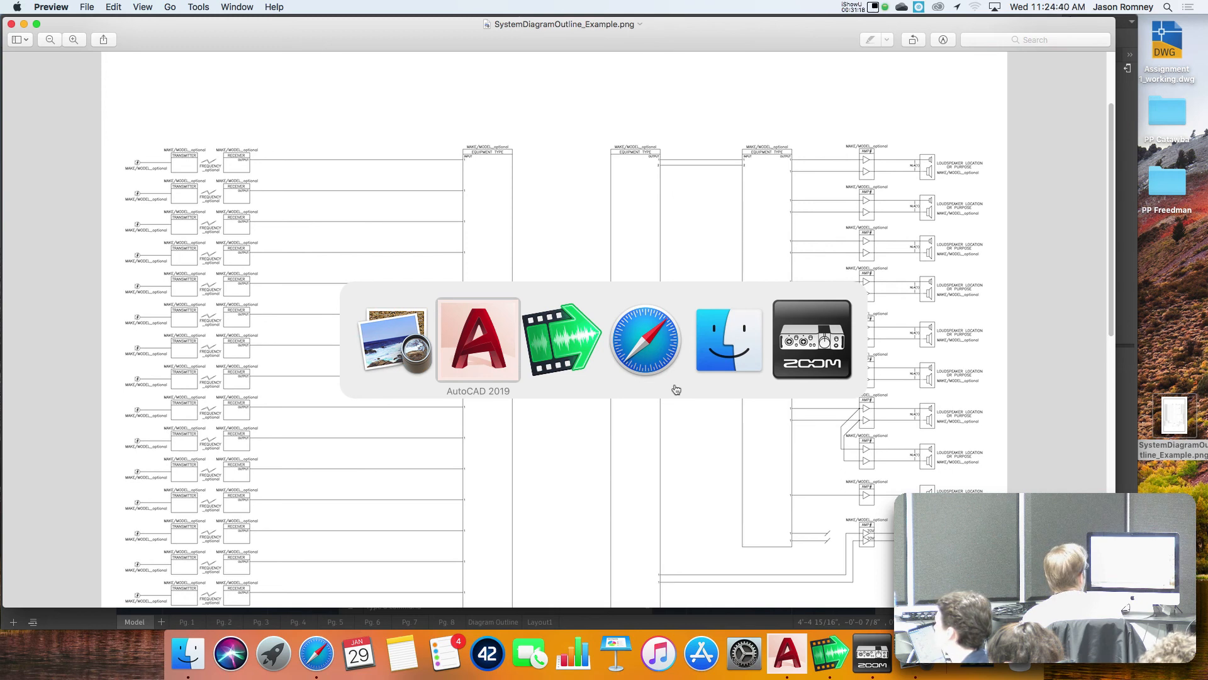
{"action": "key", "text": "super+Tab"}
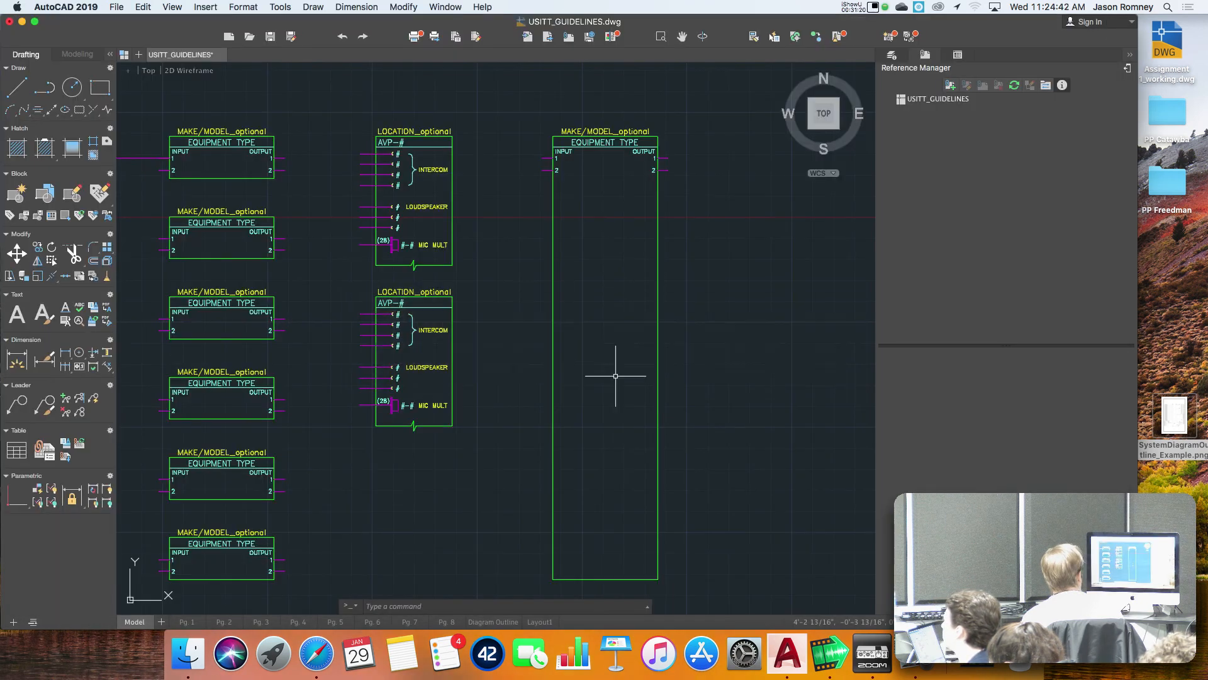
{"action": "scroll", "coordinate": [512, 321], "scroll_direction": "down", "scroll_amount": 5}
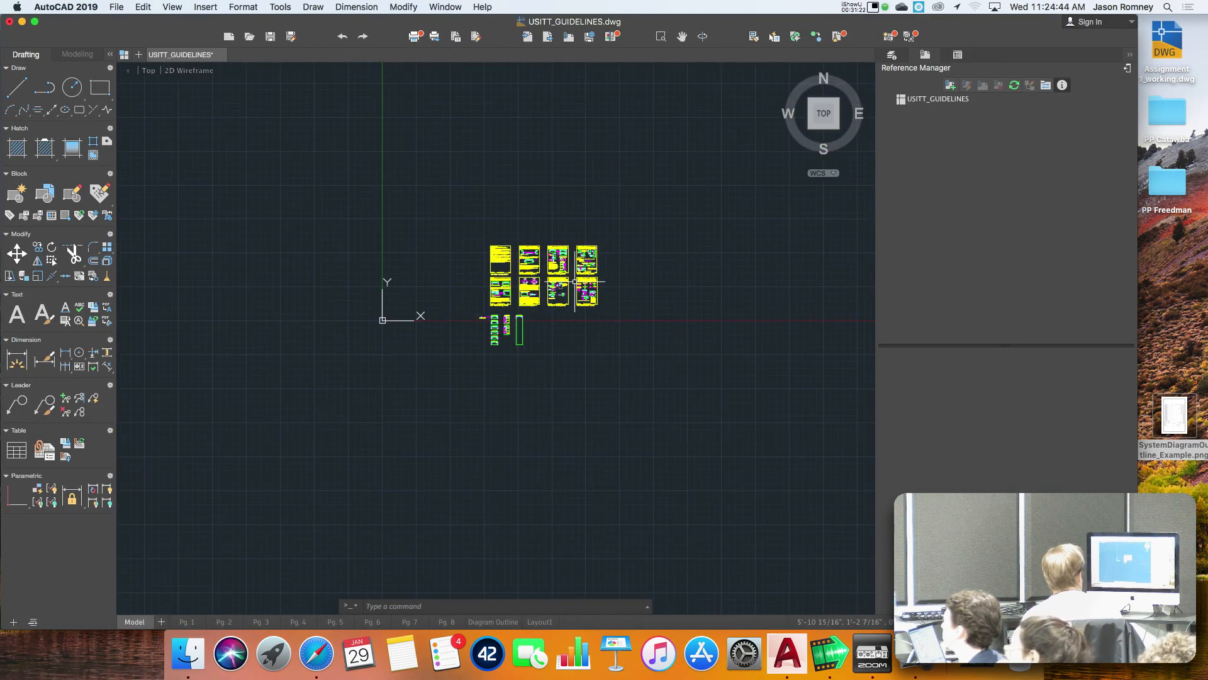
{"action": "scroll", "coordinate": [576, 284], "scroll_direction": "up", "scroll_amount": 5}
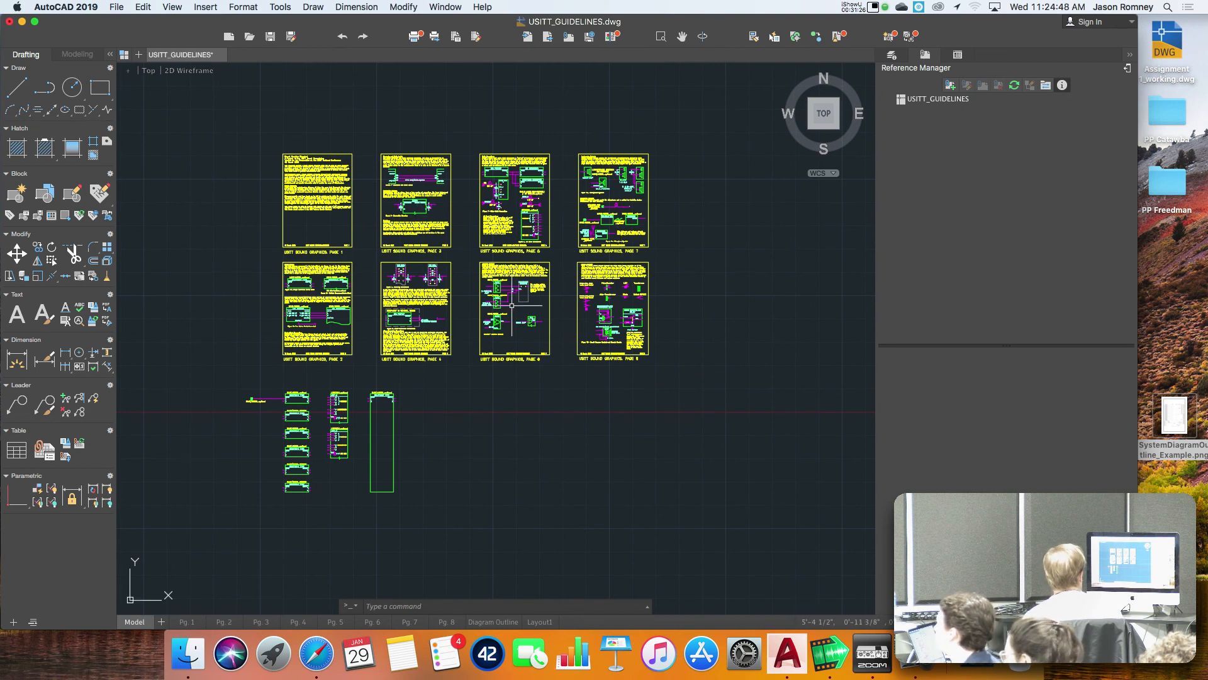
{"action": "key", "text": "super+Tab"}
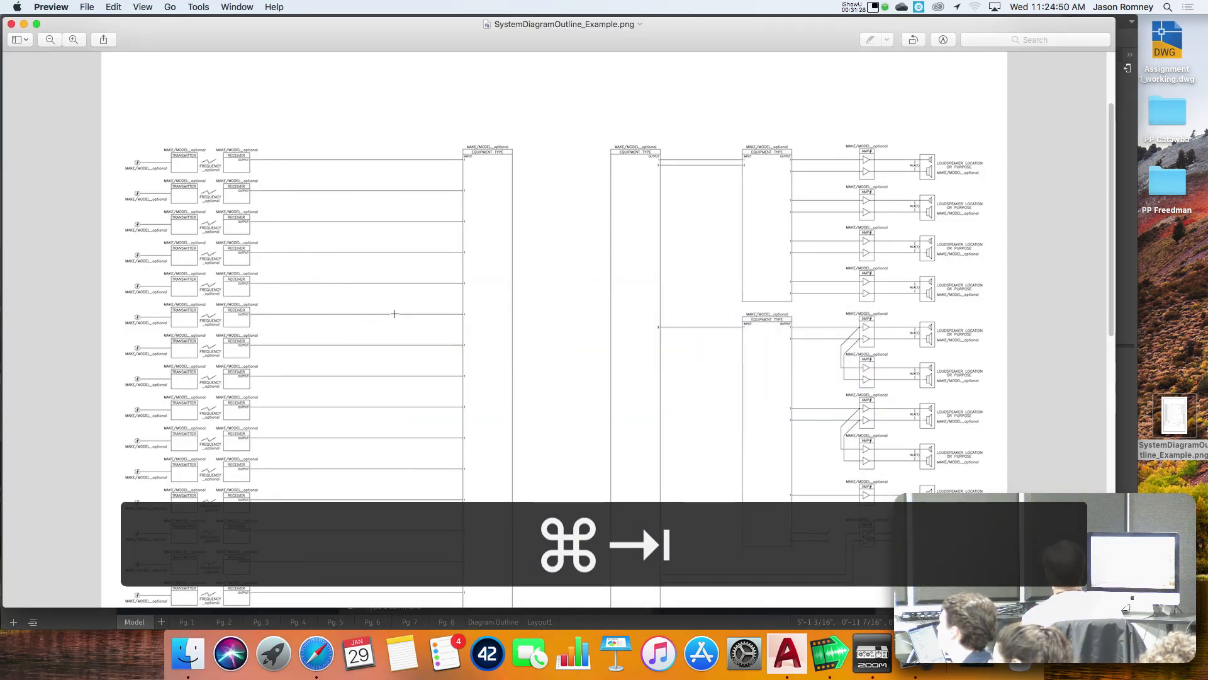